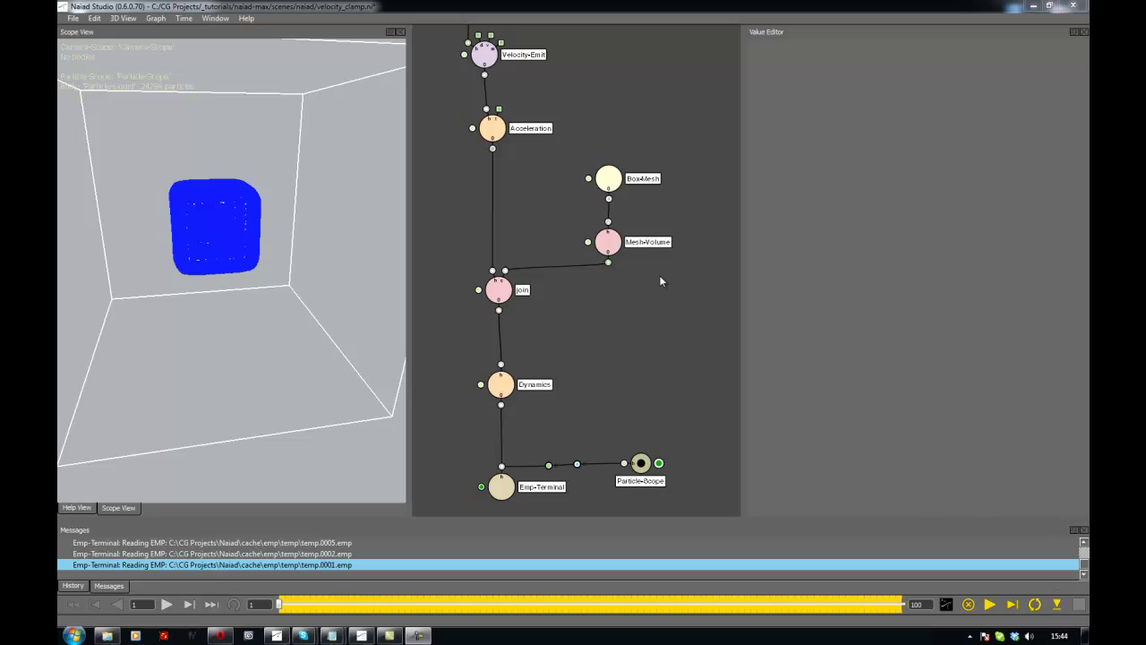
Scrub through the cached simulation to examine how the liquid falls from the emitter box and splashes across the container.
{"action": "mouse_move", "coordinate": [338, 314]}
{"action": "left_mouse_down", "text": "alt"}
{"action": "mouse_move", "coordinate": [223, 302]}
{"action": "mouse_move", "coordinate": [327, 308]}
{"action": "left_mouse_up", "text": "alt"}
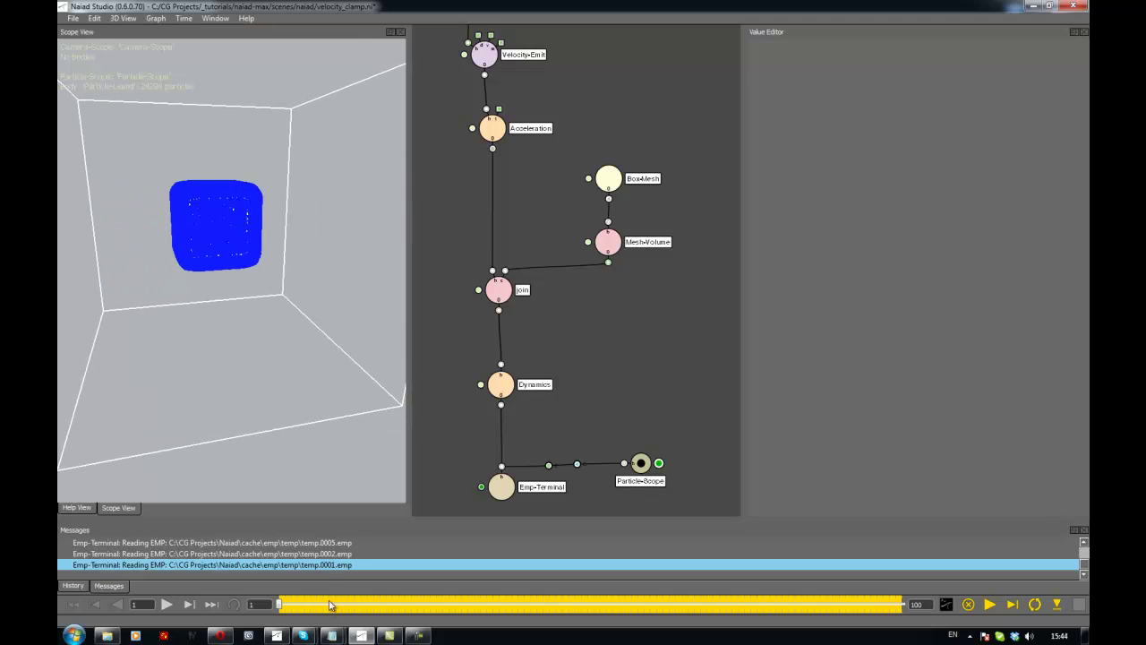
{"action": "left_click_drag", "start_coordinate": [281, 608], "coordinate": [465, 603]}
{"action": "mouse_move", "coordinate": [277, 383]}
{"action": "left_mouse_down", "text": "alt"}
{"action": "mouse_move", "coordinate": [297, 387]}
{"action": "mouse_move", "coordinate": [274, 382]}
{"action": "left_mouse_up", "text": "alt"}
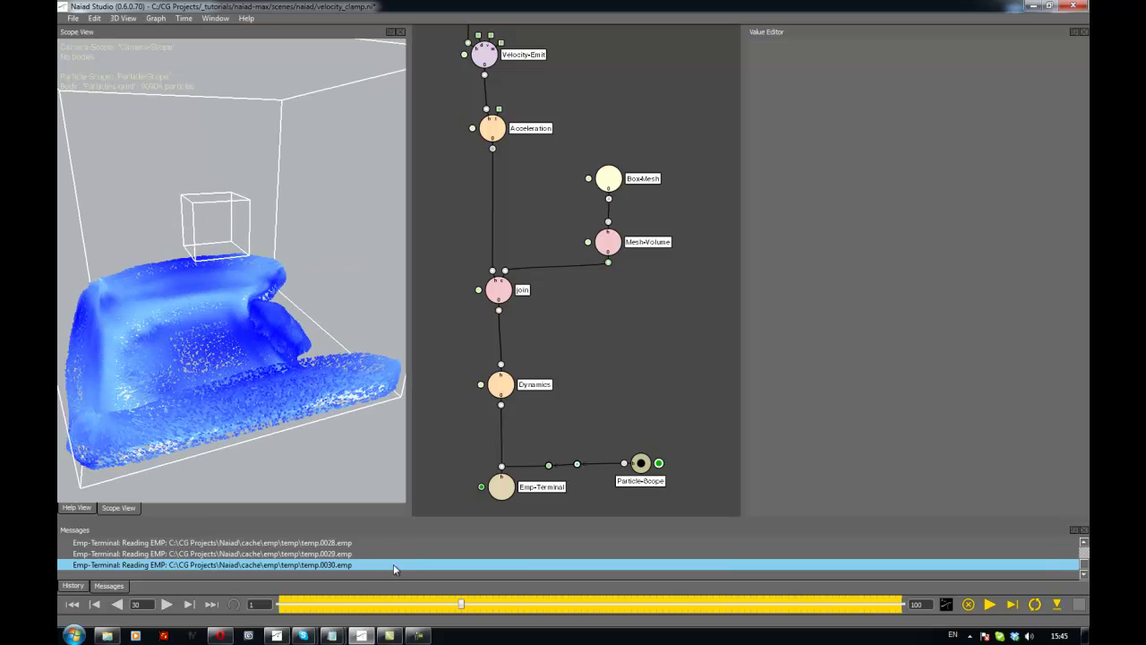
{"action": "left_click_drag", "start_coordinate": [340, 610], "coordinate": [506, 605]}
{"action": "left_click_drag", "start_coordinate": [586, 609], "coordinate": [592, 608]}
{"action": "left_click_drag", "start_coordinate": [312, 364], "coordinate": [326, 385], "text": "alt"}
{"action": "left_click_drag", "start_coordinate": [296, 607], "coordinate": [494, 621]}
{"action": "left_click_drag", "start_coordinate": [260, 362], "coordinate": [424, 371], "text": "alt"}
{"action": "left_click_drag", "start_coordinate": [281, 347], "coordinate": [275, 326], "text": "alt"}
{"action": "left_click_drag", "start_coordinate": [493, 605], "coordinate": [624, 605]}
{"action": "left_click", "coordinate": [285, 605]}
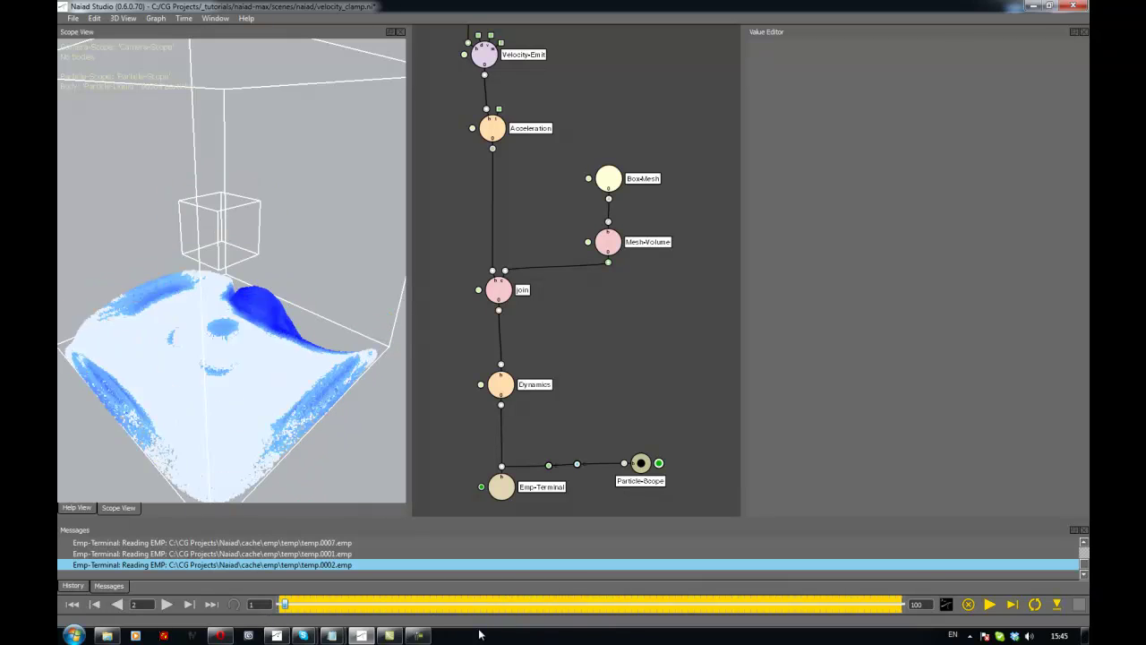
Compare the whitewater shading of the falling liquid in the early frames with its splash around frames 59 and 78.
{"action": "left_click_drag", "start_coordinate": [716, 620], "coordinate": [322, 618]}
{"action": "left_click_drag", "start_coordinate": [248, 377], "coordinate": [196, 353], "text": "alt"}
{"action": "right_click_drag", "start_coordinate": [228, 351], "coordinate": [198, 350], "text": "alt"}
{"action": "middle_click_drag", "start_coordinate": [197, 350], "coordinate": [232, 384], "text": "alt"}
{"action": "mouse_move", "coordinate": [292, 397]}
{"action": "left_mouse_down", "text": "alt"}
{"action": "mouse_move", "coordinate": [360, 402]}
{"action": "mouse_move", "coordinate": [317, 402]}
{"action": "mouse_move", "coordinate": [285, 384]}
{"action": "left_mouse_up", "text": "alt"}
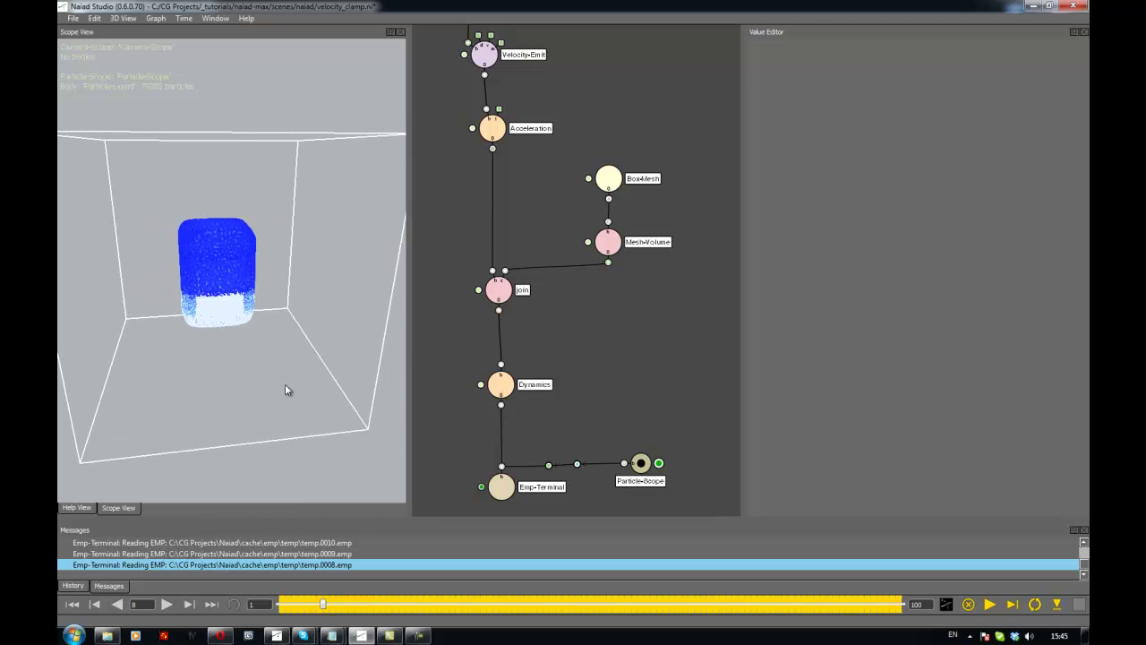
{"action": "left_click_drag", "start_coordinate": [323, 604], "coordinate": [291, 607]}
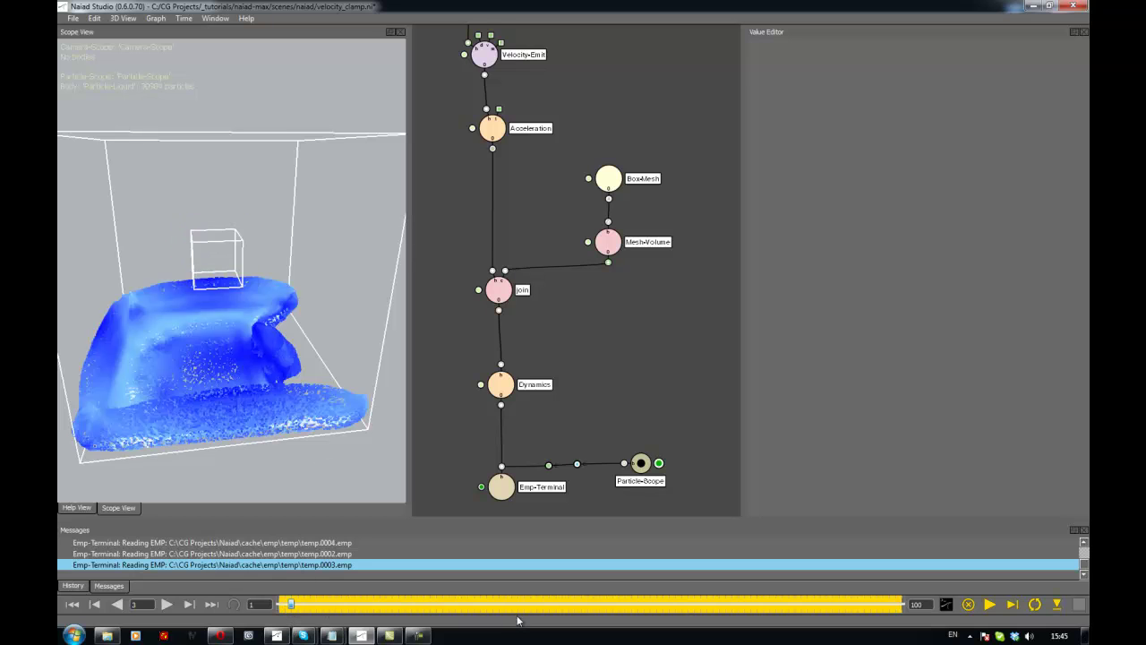
{"action": "left_click", "coordinate": [763, 605]}
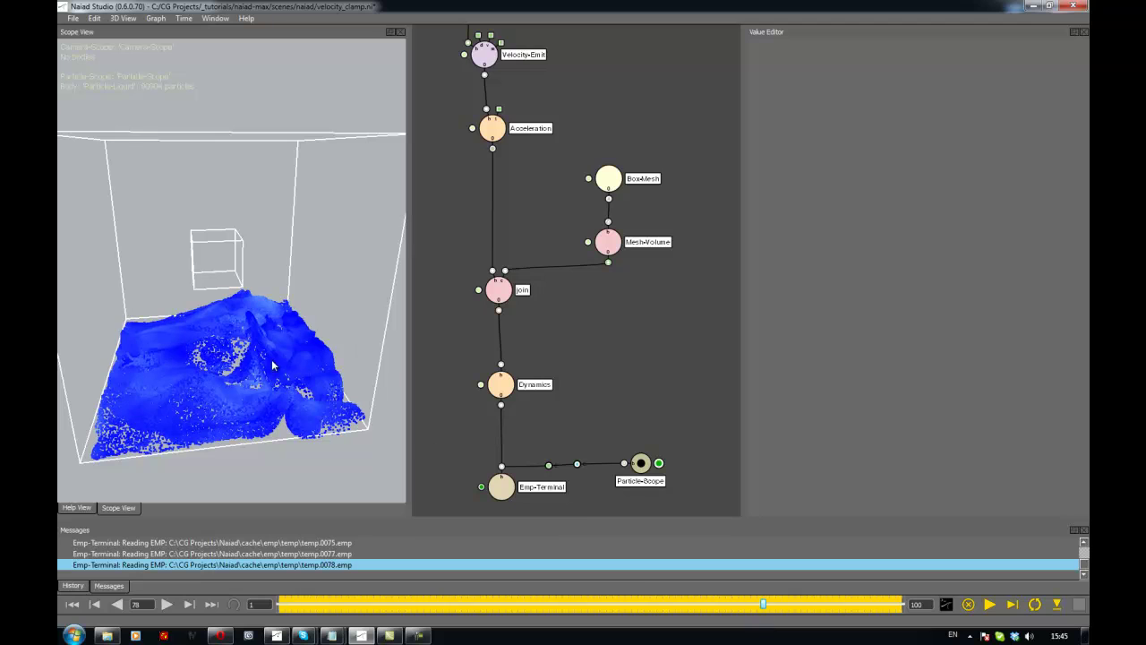
{"action": "mouse_move", "coordinate": [287, 355]}
{"action": "left_mouse_down", "text": "alt"}
{"action": "mouse_move", "coordinate": [256, 374]}
{"action": "mouse_move", "coordinate": [275, 368]}
{"action": "left_mouse_up", "text": "alt"}
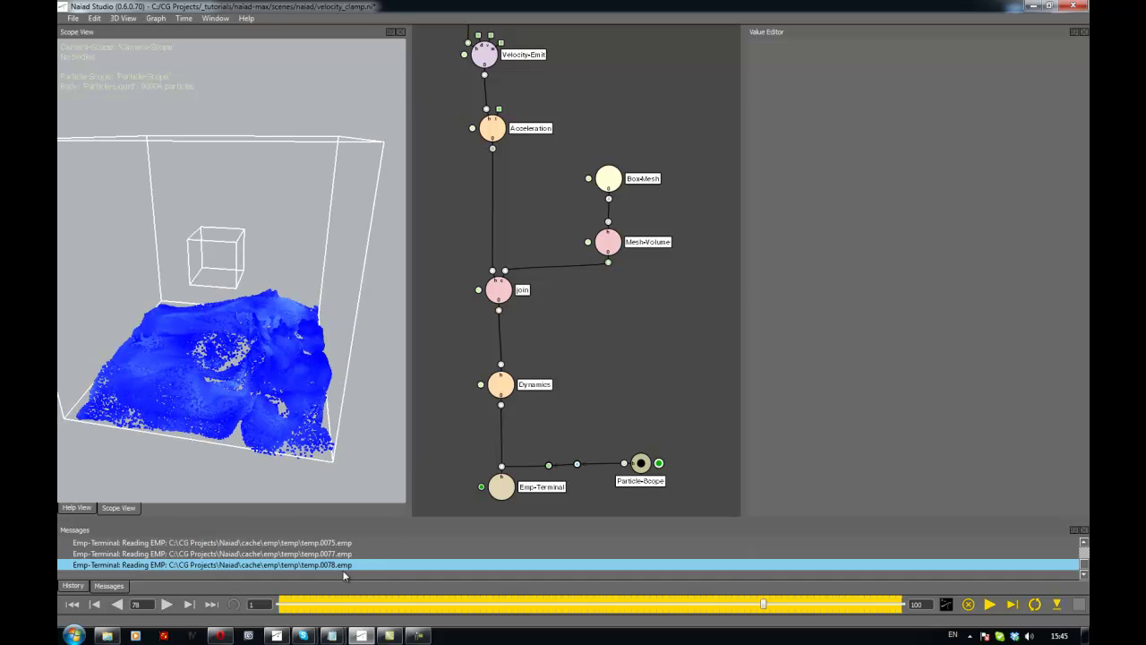
{"action": "left_click", "coordinate": [283, 604]}
{"action": "left_click_drag", "start_coordinate": [282, 605], "coordinate": [623, 632]}
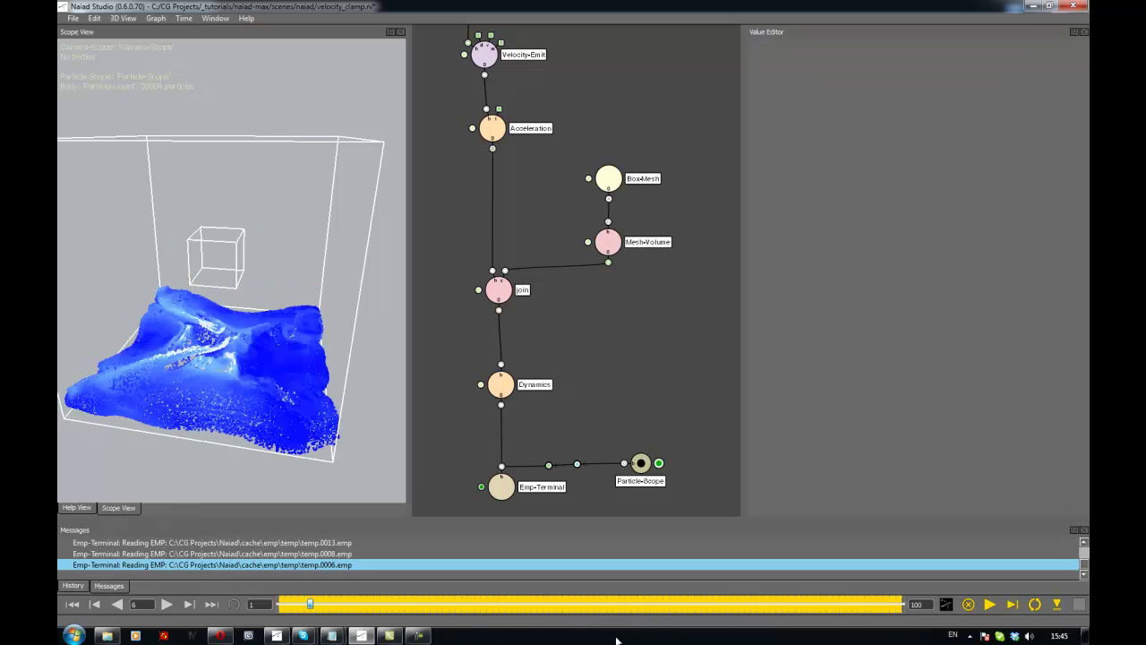
{"action": "left_click_drag", "start_coordinate": [318, 385], "coordinate": [268, 381], "text": "alt"}
{"action": "mouse_move", "coordinate": [640, 381]}
{"action": "middle_mouse_down"}
{"action": "mouse_move", "coordinate": [641, 357]}
{"action": "mouse_move", "coordinate": [642, 386]}
{"action": "middle_mouse_up"}
{"action": "left_click_drag", "start_coordinate": [372, 410], "coordinate": [396, 408], "text": "alt"}
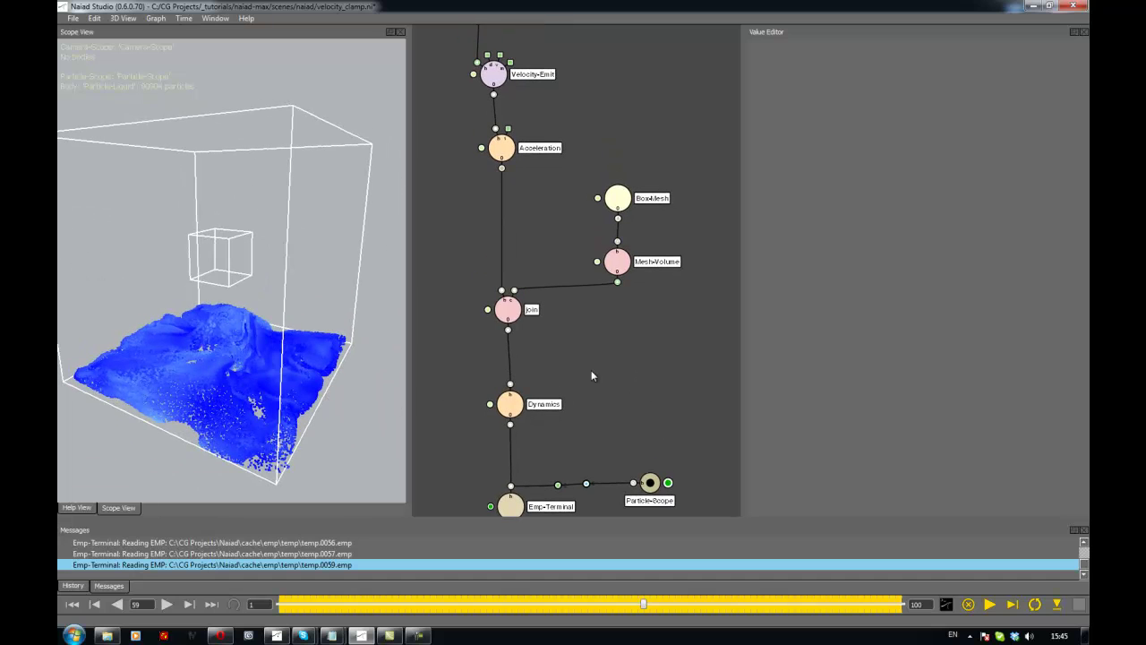
Add a Field-Nel-Channel node and insert it between the Acceleration and join nodes.
{"action": "key", "text": "Tab"}
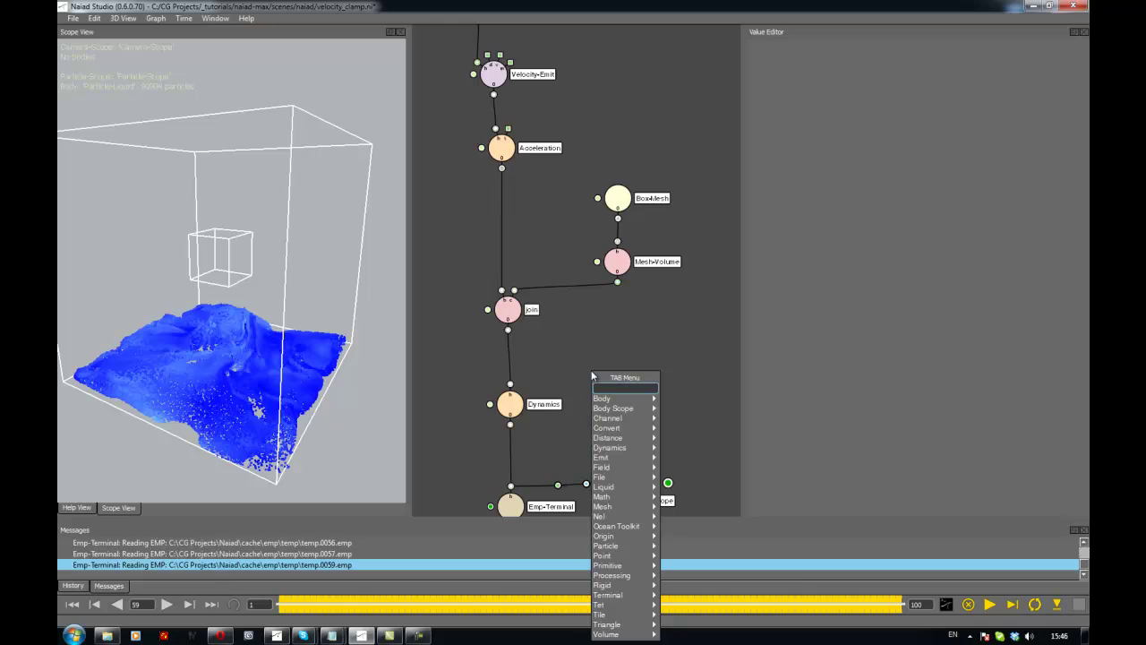
{"action": "left_click", "coordinate": [571, 355]}
{"action": "left_click_drag", "start_coordinate": [218, 328], "coordinate": [270, 317], "text": "alt"}
{"action": "left_click_drag", "start_coordinate": [230, 375], "coordinate": [299, 253], "text": "alt"}
{"action": "key", "text": "Tab"}
{"action": "type", "text": "fi"}
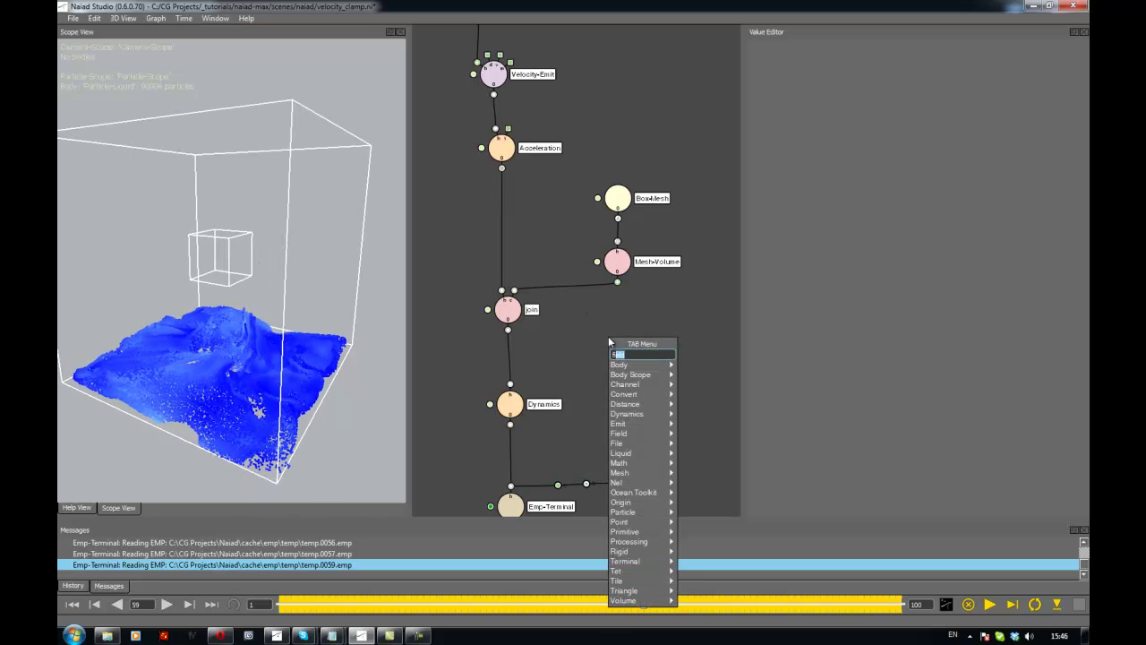
{"action": "type", "text": "field-nel-channel"}
{"action": "key", "text": "Return"}
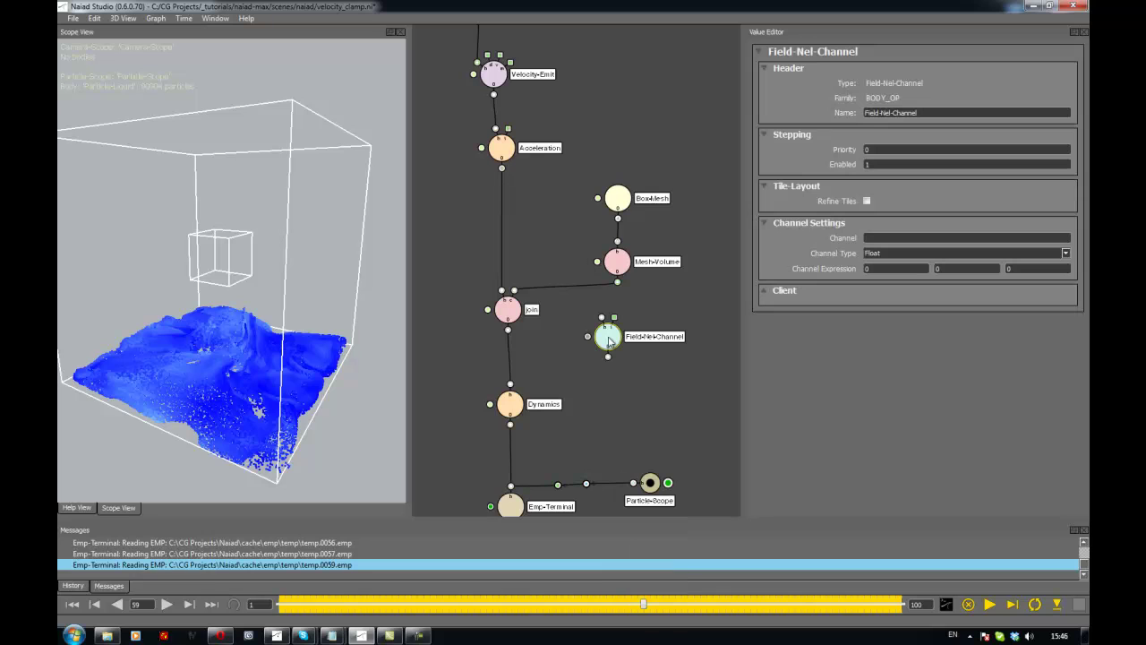
{"action": "left_click_drag", "start_coordinate": [602, 317], "coordinate": [502, 290]}
{"action": "left_click_drag", "start_coordinate": [537, 222], "coordinate": [502, 232]}
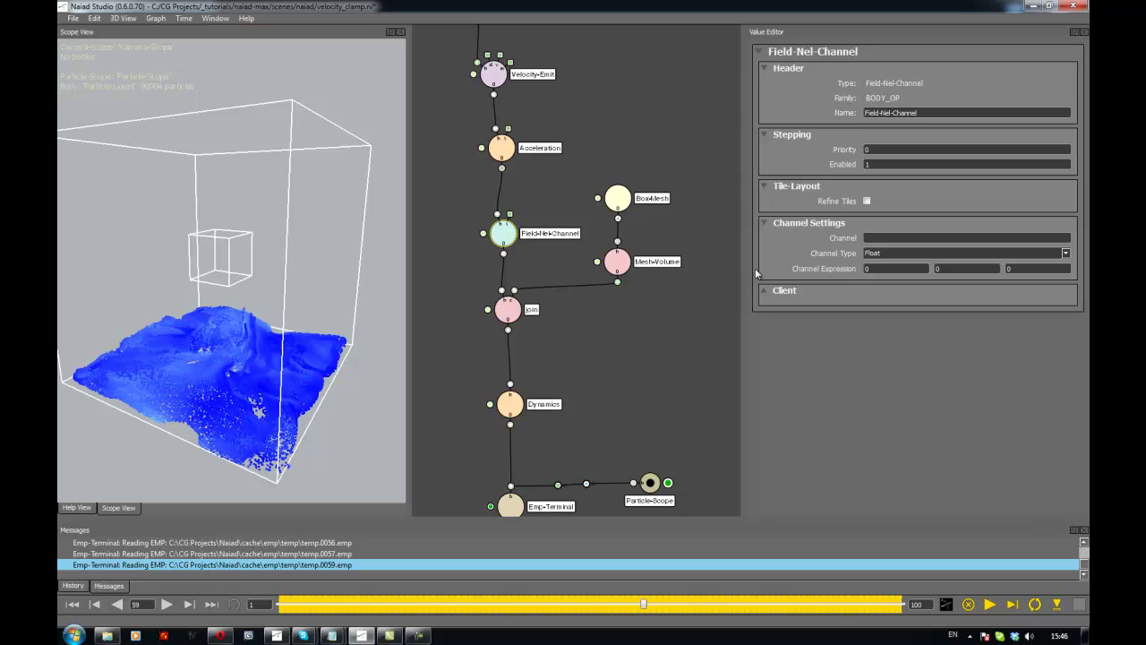
Set the node's channel to .velocity with type Vector and open the first Channel Expression component in the Expression Editor.
{"action": "left_click", "coordinate": [896, 237]}
{"action": "type", "text": ".velocity"}
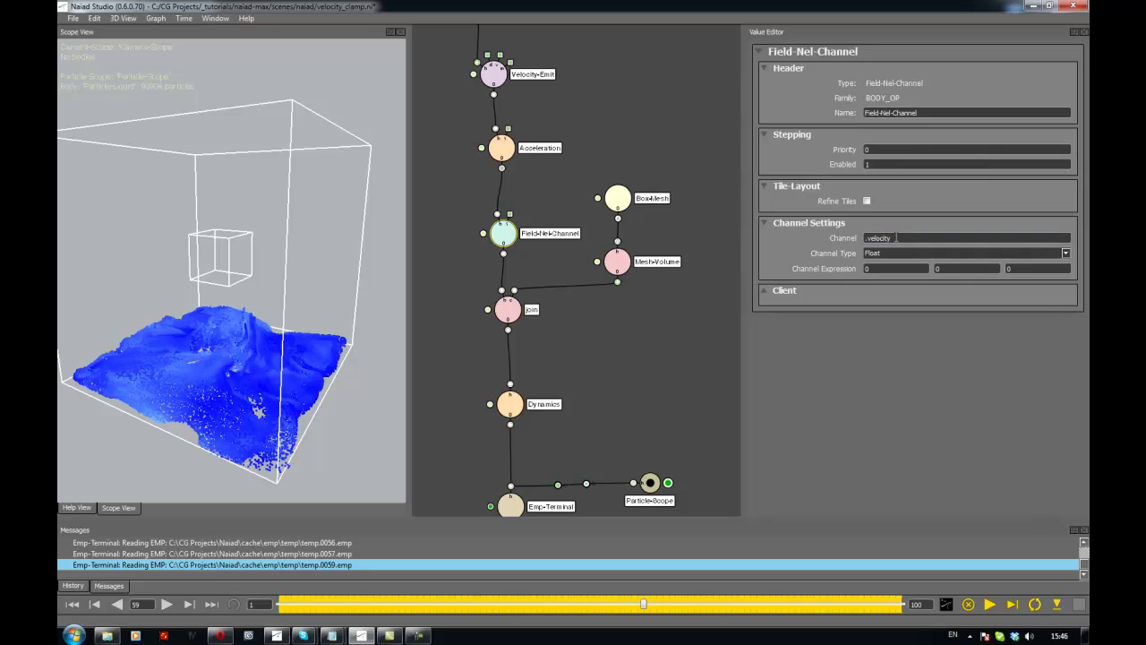
{"action": "left_click", "coordinate": [888, 254]}
{"action": "left_click", "coordinate": [891, 270]}
{"action": "right_click", "coordinate": [879, 268]}
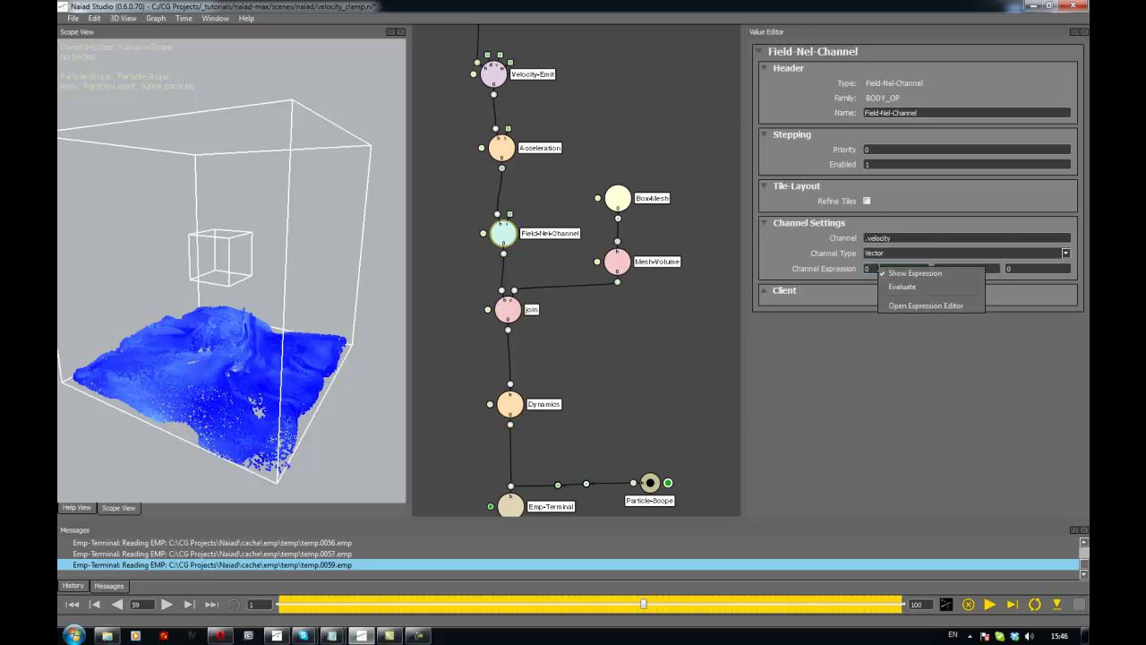
{"action": "left_click", "coordinate": [917, 305]}
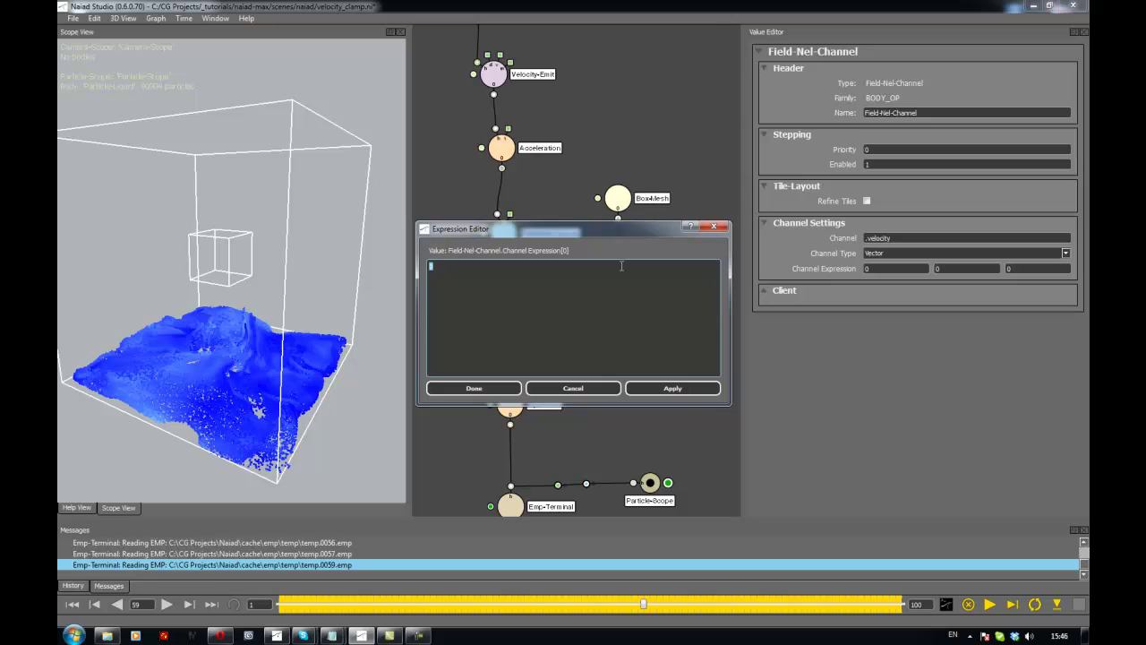
Try the clamping expression min(.velocity, 3) for the first component.
{"action": "type", "text": "min"}
{"action": "type", "text": "()"}
{"action": "type", "text": ".velocity"}
{"action": "type", "text": ", "}
{"action": "type", "text": "3"}
{"action": "key", "text": "shift+Right"}
{"action": "key", "text": "shift+Right"}
{"action": "key", "text": "shift+Right"}
{"action": "key", "text": "shift+Right"}
{"action": "key", "text": "shift+Right"}
{"action": "key", "text": "shift+Right"}
{"action": "key", "text": "shift+Right"}
{"action": "key", "text": "shift+Right"}
{"action": "key", "text": "shift+Right"}
{"action": "key", "text": "shift+Right"}
{"action": "key", "text": "shift+Right"}
{"action": "key", "text": "shift+Right"}
{"action": "key", "text": "Right"}
{"action": "key", "text": "shift+Left"}
{"action": "key", "text": "shift+Left"}
{"action": "key", "text": "shift+Left"}
{"action": "key", "text": "shift+Left"}
{"action": "key", "text": "shift+Left"}
{"action": "key", "text": "shift+Left"}
{"action": "key", "text": "shift+Left"}
{"action": "key", "text": "shift+Left"}
{"action": "key", "text": "shift+Left"}
{"action": "key", "text": "Right"}
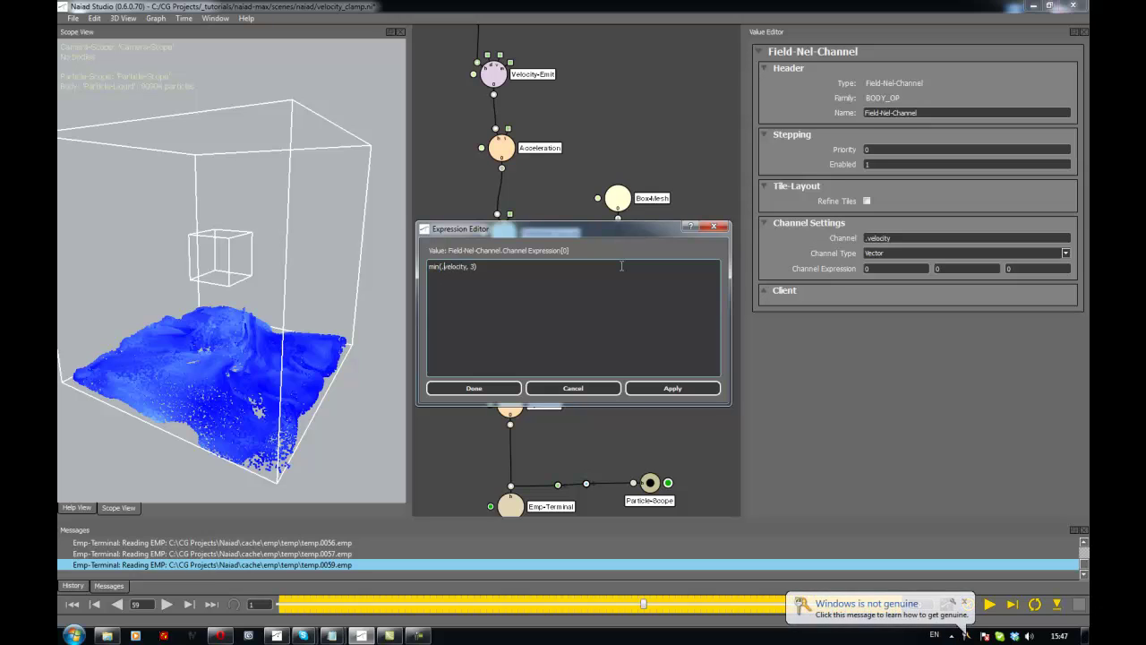
{"action": "left_click", "coordinate": [964, 601]}
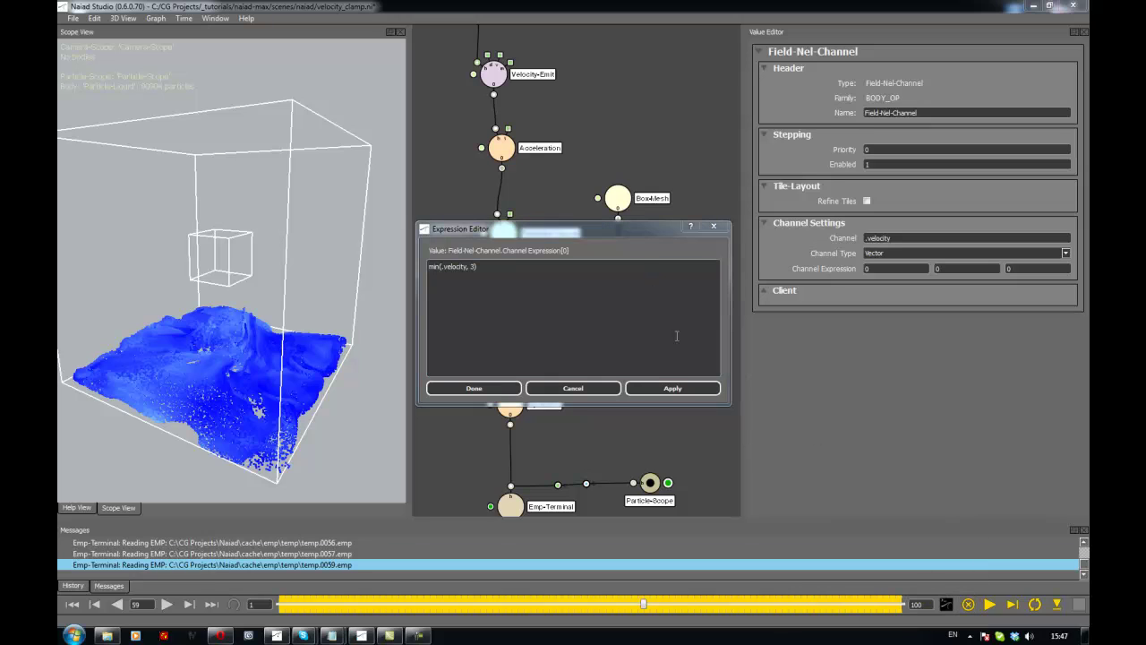
{"action": "left_click", "coordinate": [580, 239]}
{"action": "key", "text": "ctrl+a"}
{"action": "left_click", "coordinate": [495, 271]}
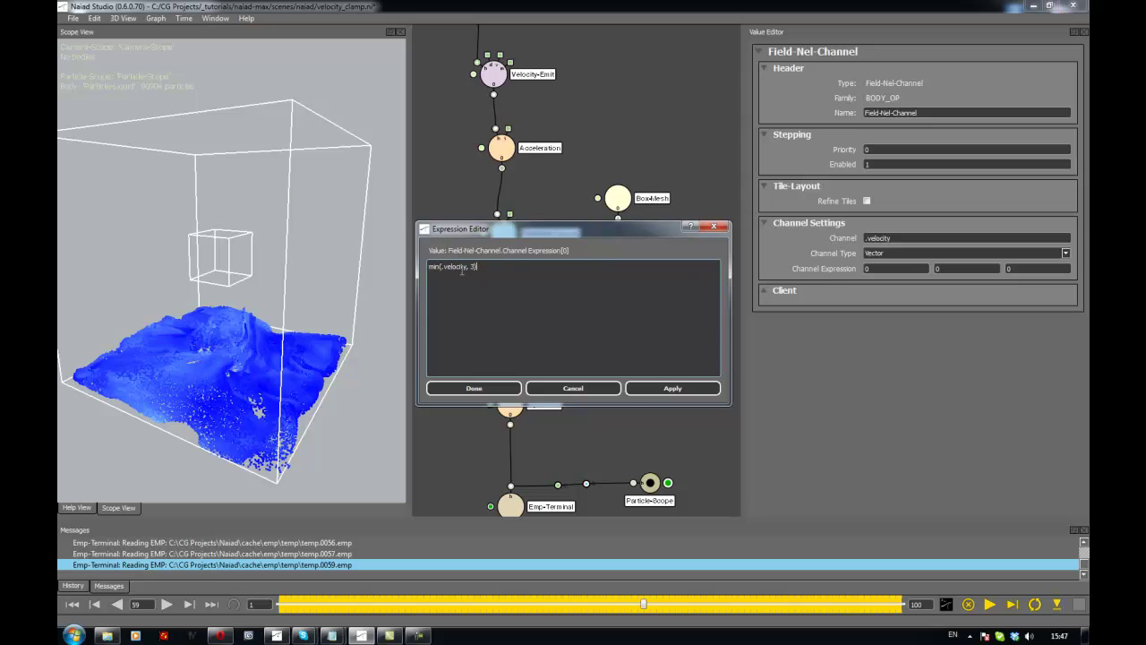
{"action": "key", "text": "ctrl+a"}
{"action": "left_click", "coordinate": [463, 268]}
{"action": "double_click", "coordinate": [461, 270]}
{"action": "left_click", "coordinate": [459, 269]}
{"action": "triple_click", "coordinate": [449, 266]}
{"action": "left_click", "coordinate": [497, 268]}
{"action": "left_click_drag", "start_coordinate": [478, 268], "coordinate": [418, 267]}
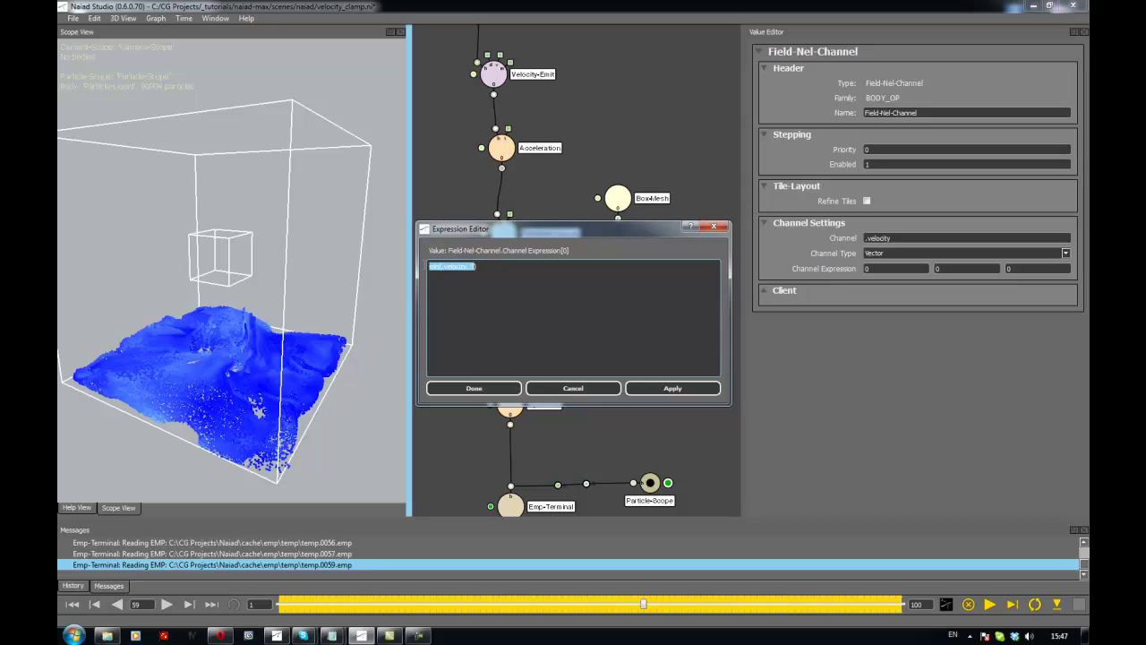
{"action": "left_click", "coordinate": [494, 275]}
Replace the whole expression with mag(.velocity)>3? norm(.velocity)*3 : .velocity to limit the speed to 3.
{"action": "left_click_drag", "start_coordinate": [497, 272], "coordinate": [424, 269]}
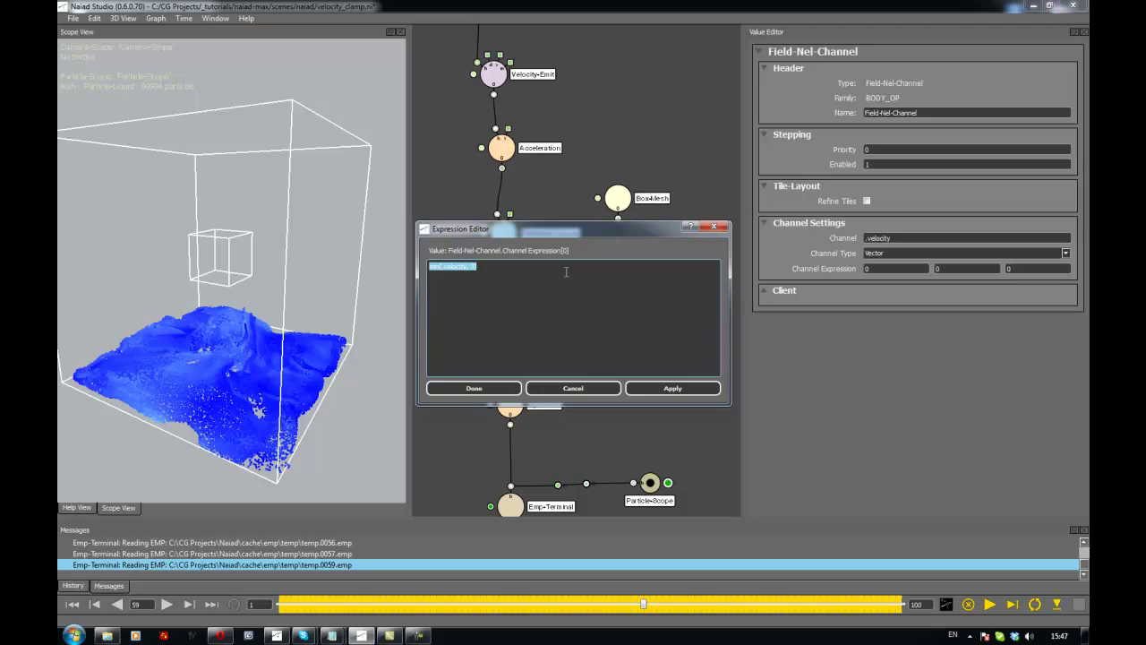
{"action": "type", "text": "mag()"}
{"action": "type", "text": ".velocity"}
{"action": "type", "text": "3"}
{"action": "type", "text": "? 3"}
{"action": "type", "text": "vel"}
{"action": "type", "text": "norm("}
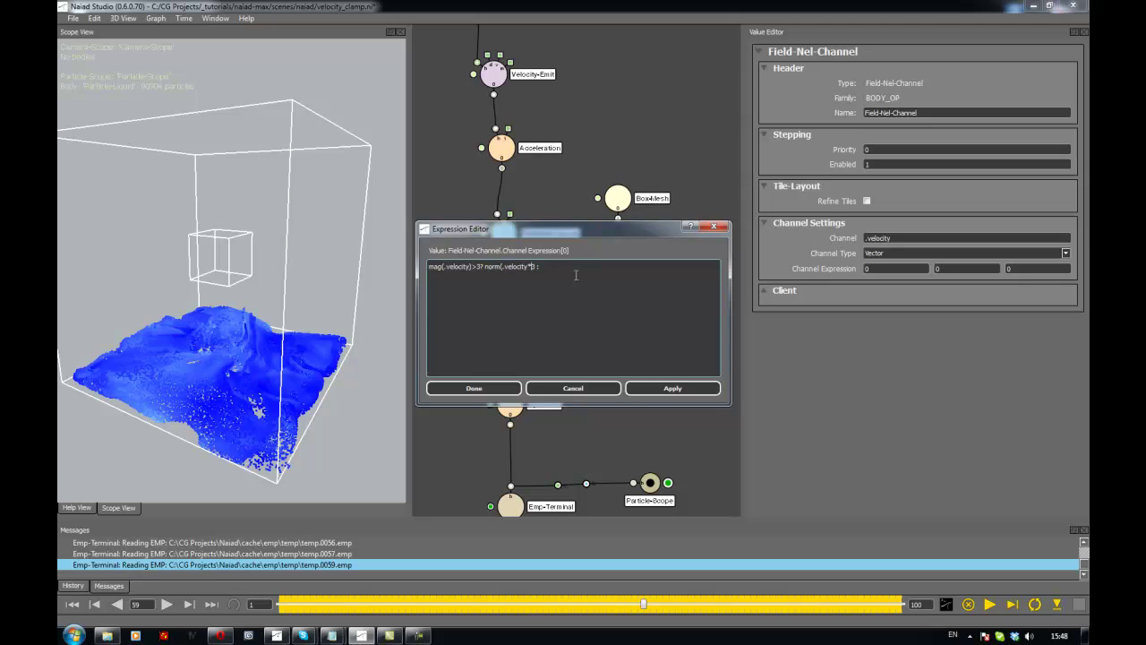
{"action": "type", "text": ")"}
{"action": "key", "text": "shift+Right"}
{"action": "key", "text": "shift+Right"}
{"action": "key", "text": "shift+Right"}
{"action": "key", "text": "shift+Right"}
{"action": "key", "text": "shift+Right"}
{"action": "key", "text": "shift+Right"}
{"action": "key", "text": "shift+Right"}
{"action": "key", "text": "shift+Right"}
{"action": "key", "text": "shift+Right"}
{"action": "key", "text": "shift+Right"}
{"action": "key", "text": "shift+Right"}
{"action": "key", "text": "shift+Right"}
{"action": "key", "text": "shift+Right"}
{"action": "key", "text": "shift+Right"}
{"action": "key", "text": "shift+Right"}
{"action": "key", "text": "shift+Right"}
{"action": "key", "text": "Right"}
{"action": "key", "text": "shift+Right"}
{"action": "key", "text": "shift+Right"}
{"action": "key", "text": "shift+Right"}
{"action": "key", "text": "shift+Right"}
{"action": "key", "text": "shift+Right"}
{"action": "key", "text": "shift+Right"}
{"action": "key", "text": "shift+Right"}
{"action": "key", "text": "shift+Right"}
{"action": "key", "text": "shift+Right"}
{"action": "key", "text": "shift+Right"}
{"action": "key", "text": "shift+Right"}
{"action": "key", "text": "shift+Right"}
{"action": "key", "text": "Right"}
Accept the velocity clamp expression and copy it into the second and third Channel Expression components.
{"action": "left_click", "coordinate": [475, 266]}
{"action": "key", "text": "ctrl+a"}
{"action": "left_click", "coordinate": [587, 385]}
{"action": "left_click_drag", "start_coordinate": [942, 268], "coordinate": [920, 281]}
{"action": "key", "text": "ctrl+v"}
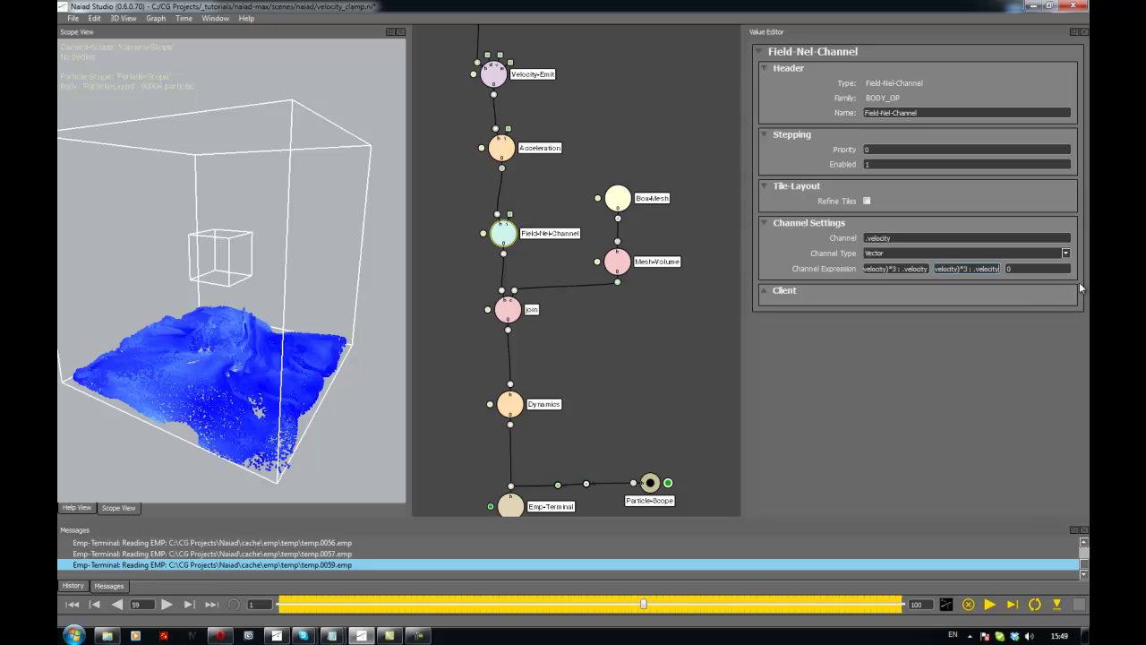
{"action": "left_click_drag", "start_coordinate": [1014, 269], "coordinate": [988, 289]}
{"action": "key", "text": "ctrl+v"}
{"action": "left_click", "coordinate": [543, 253]}
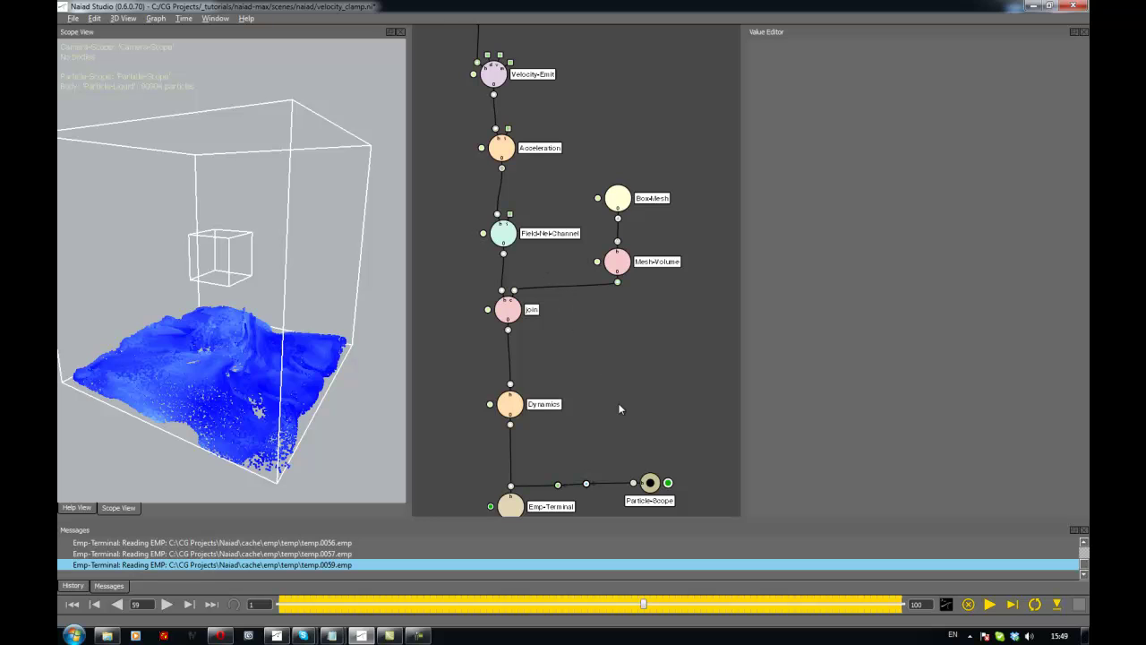
Set the Particle-Scope node's Whitewater Speed to 4.
{"action": "middle_click_drag", "start_coordinate": [618, 405], "coordinate": [609, 343]}
{"action": "left_click", "coordinate": [650, 421]}
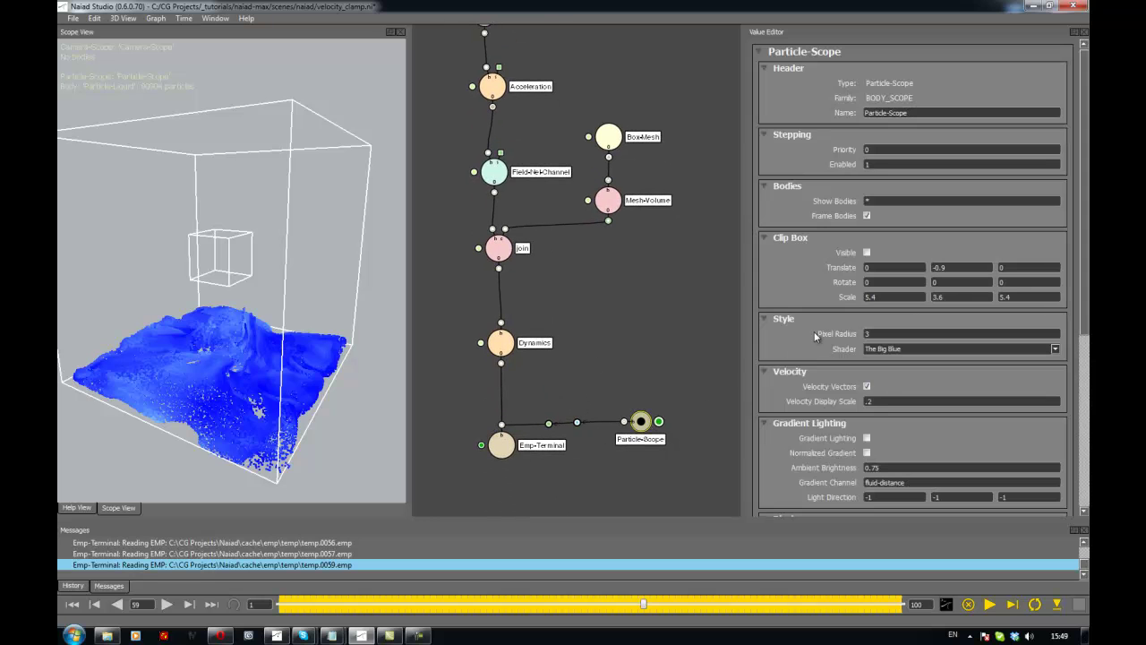
{"action": "scroll", "coordinate": [784, 347], "scroll_direction": "down", "scroll_amount": 5}
{"action": "scroll", "coordinate": [784, 346], "scroll_direction": "down", "scroll_amount": 1}
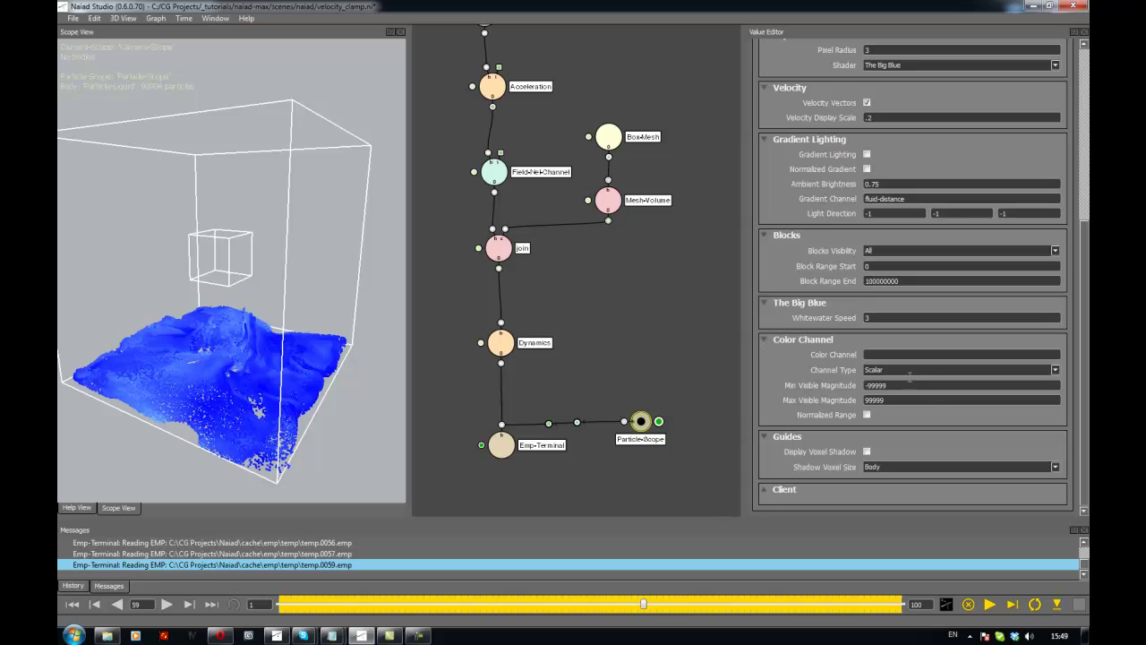
{"action": "double_click", "coordinate": [878, 317]}
{"action": "key", "text": "Return"}
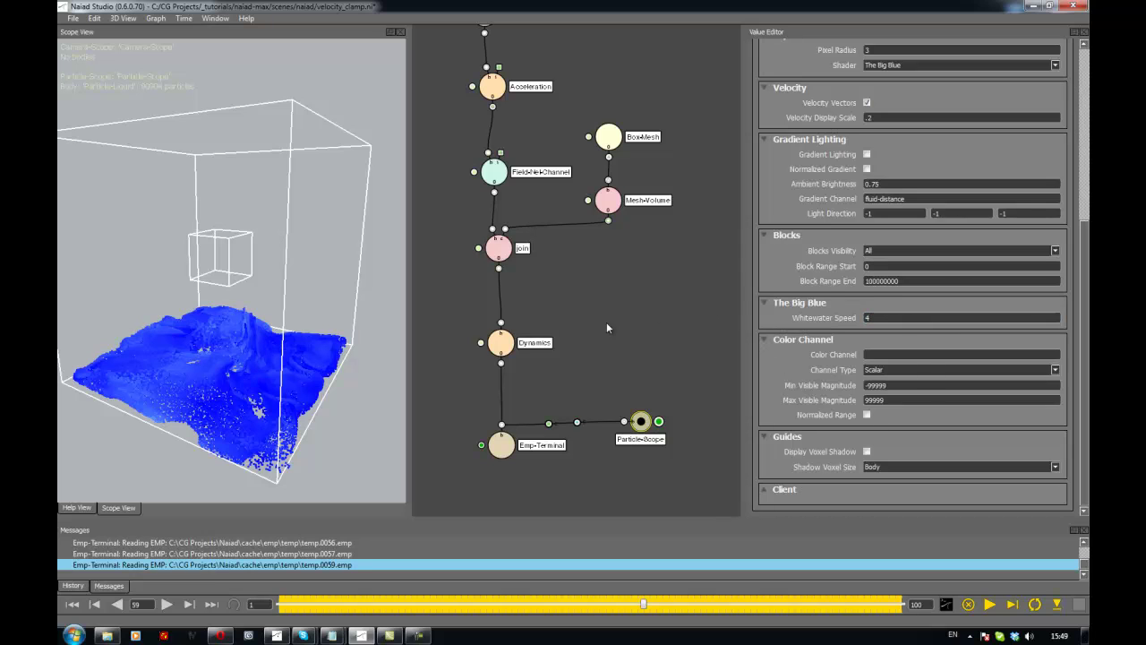
Reset the simulation to frame 1 and simulate again with the velocity clamp.
{"action": "left_click", "coordinate": [609, 297]}
{"action": "key", "text": "ctrl+r"}
{"action": "key", "text": "Return"}
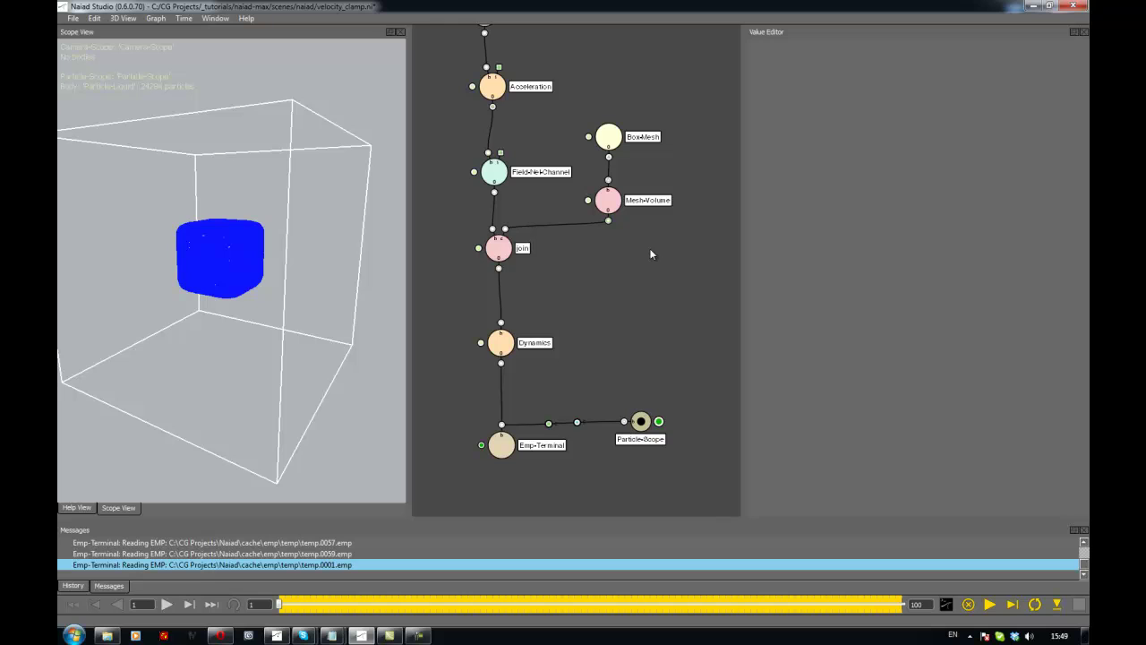
{"action": "key", "text": "space"}
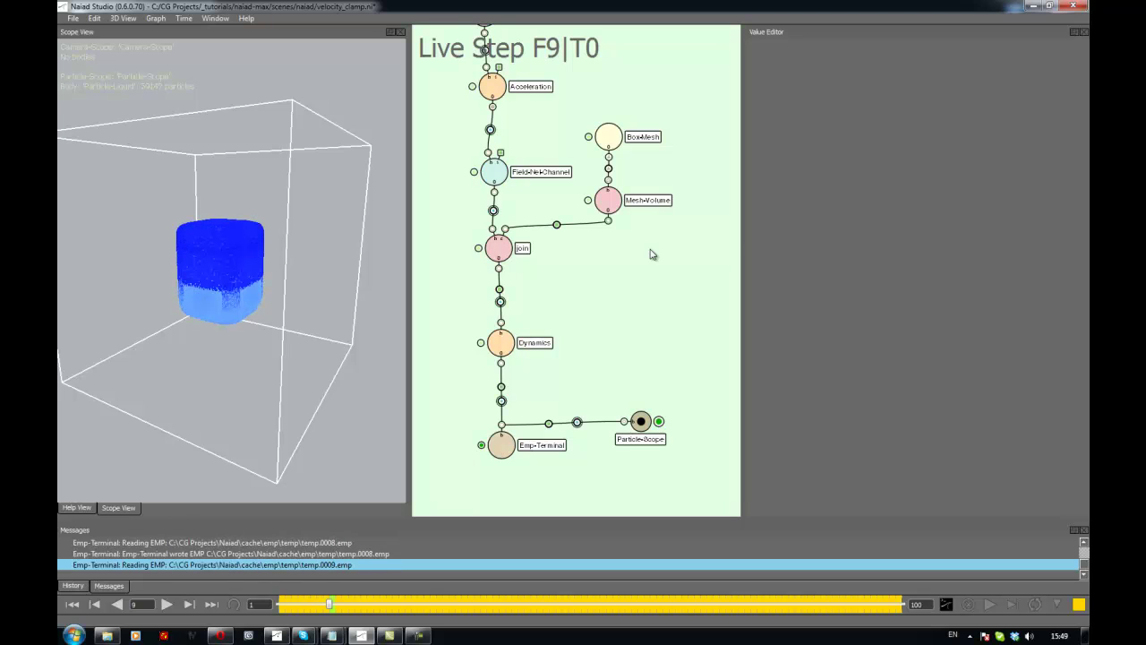
{"action": "mouse_move", "coordinate": [307, 344]}
{"action": "left_mouse_down", "text": "alt"}
{"action": "mouse_move", "coordinate": [343, 331]}
{"action": "mouse_move", "coordinate": [251, 344]}
{"action": "mouse_move", "coordinate": [260, 352]}
{"action": "mouse_move", "coordinate": [248, 356]}
{"action": "mouse_move", "coordinate": [322, 348]}
{"action": "mouse_move", "coordinate": [317, 340]}
{"action": "mouse_move", "coordinate": [296, 358]}
{"action": "left_mouse_up", "text": "alt"}
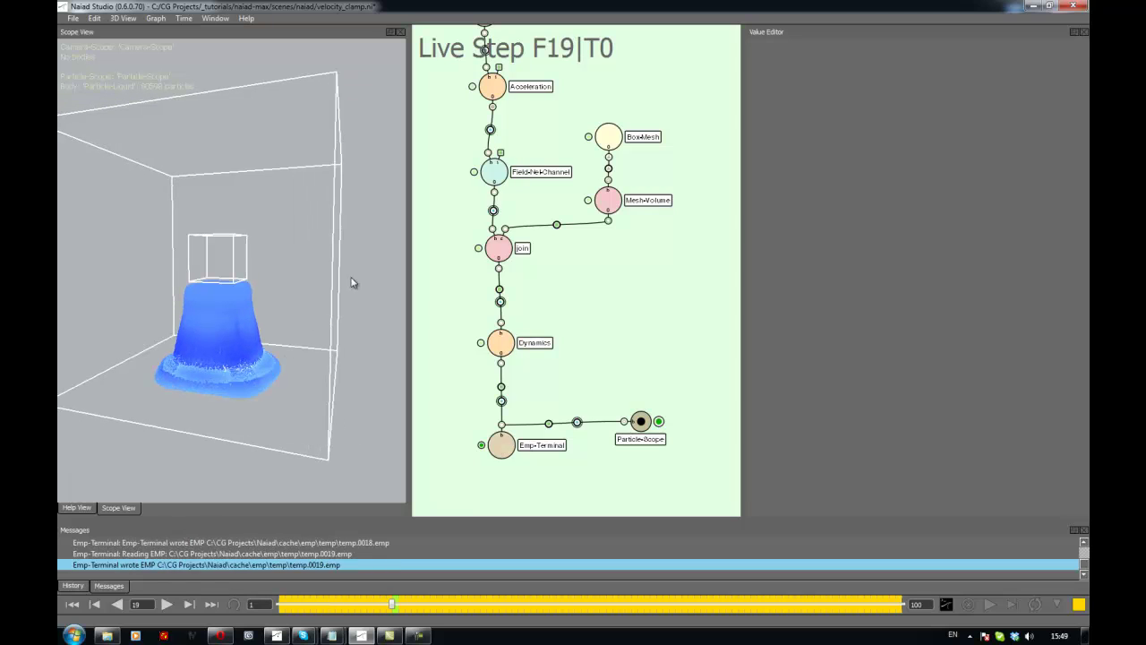
Examine the particle velocity channel statistics of the Particle-Liquid body output by the Field-Nel-Channel node.
{"action": "left_click", "coordinate": [499, 302]}
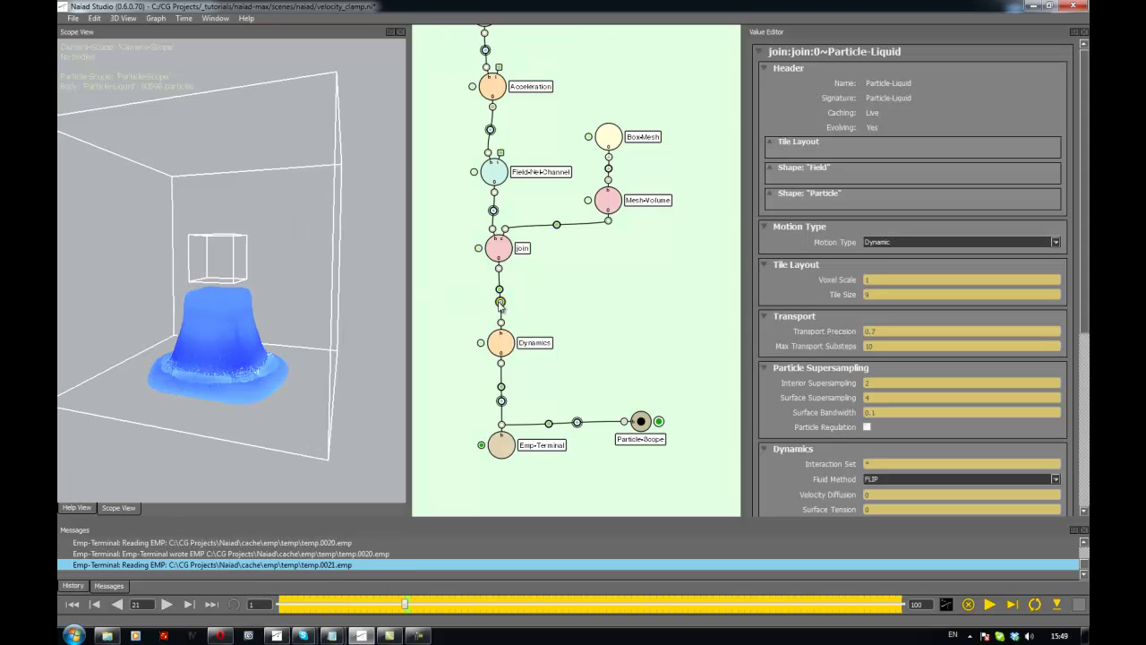
{"action": "left_click", "coordinate": [530, 216]}
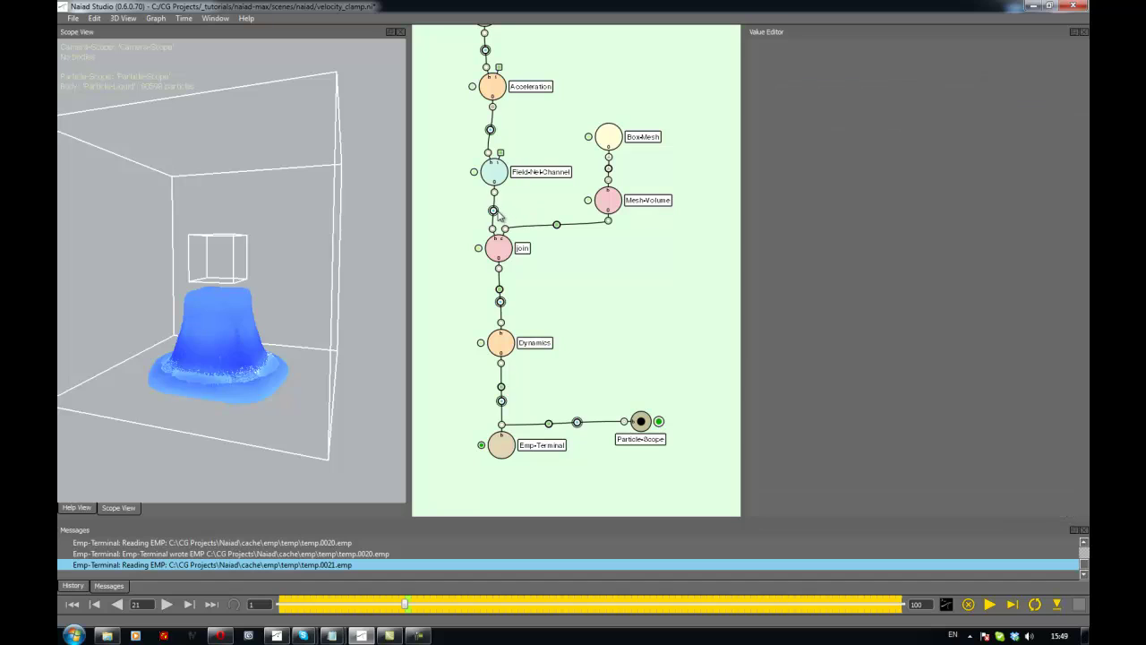
{"action": "left_click", "coordinate": [492, 211]}
{"action": "left_click", "coordinate": [776, 193]}
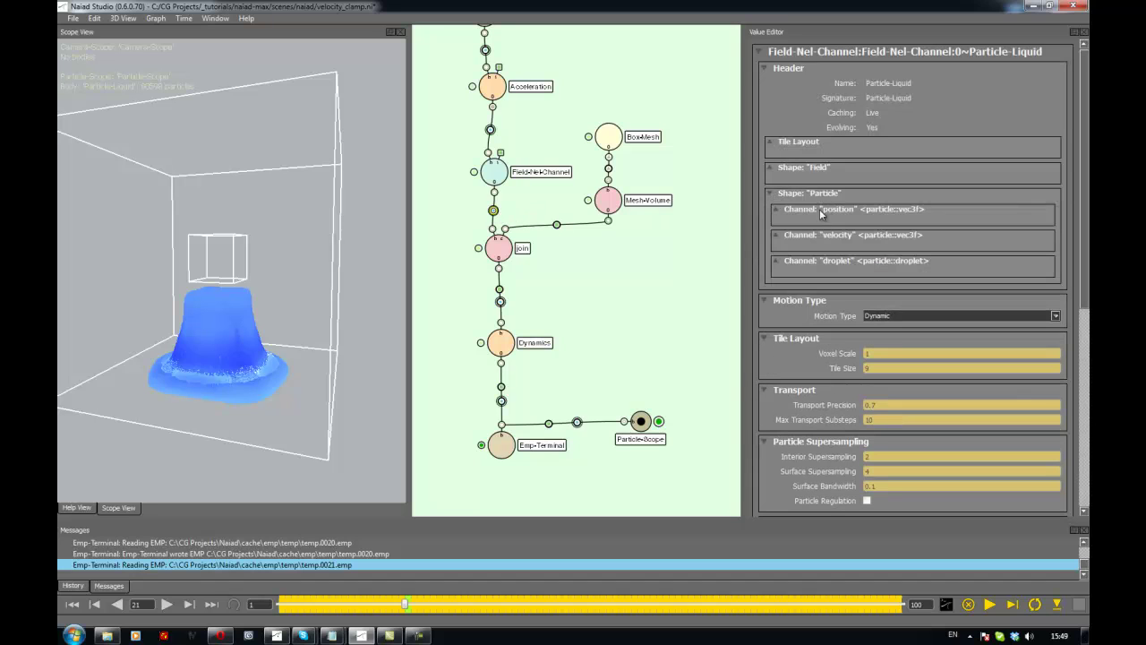
{"action": "left_click", "coordinate": [776, 235]}
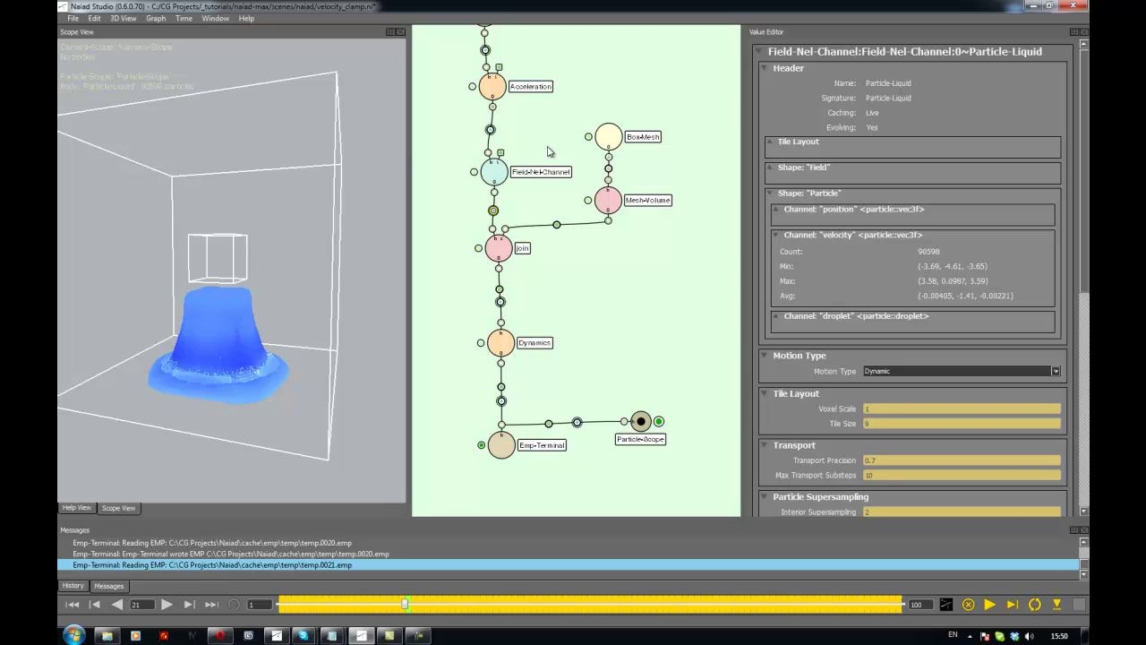
Check the minimum and maximum of the field velocity channel on the same Particle-Liquid output, and collapse the shape details.
{"action": "left_click", "coordinate": [771, 169]}
{"action": "left_click", "coordinate": [771, 169]}
{"action": "left_click", "coordinate": [773, 171]}
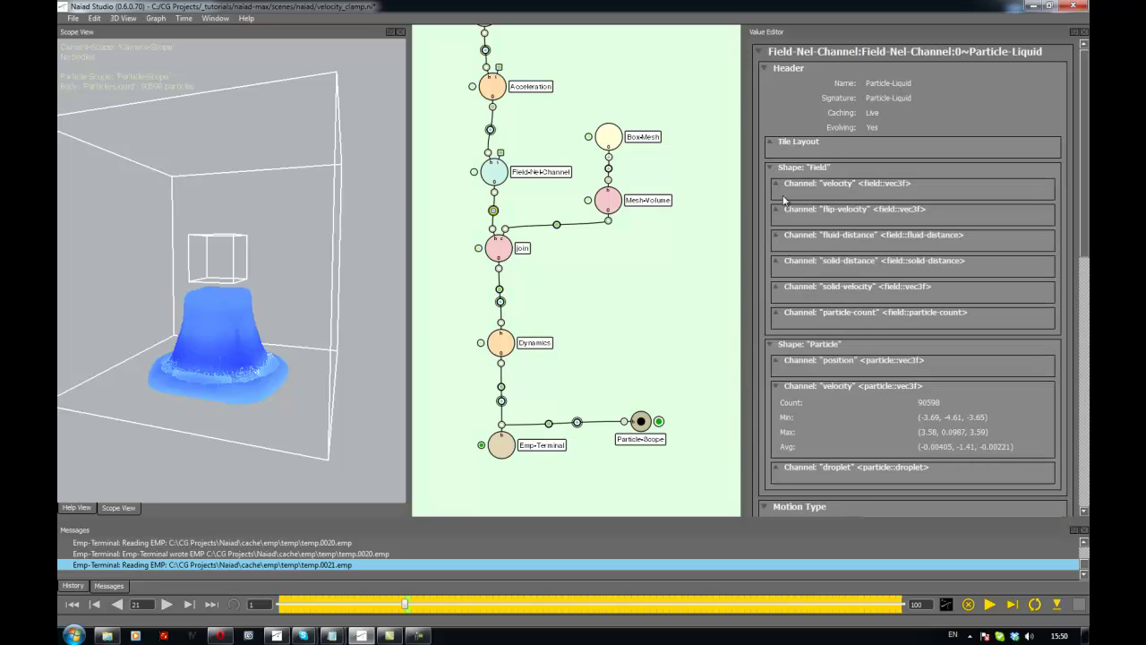
{"action": "left_click", "coordinate": [777, 186]}
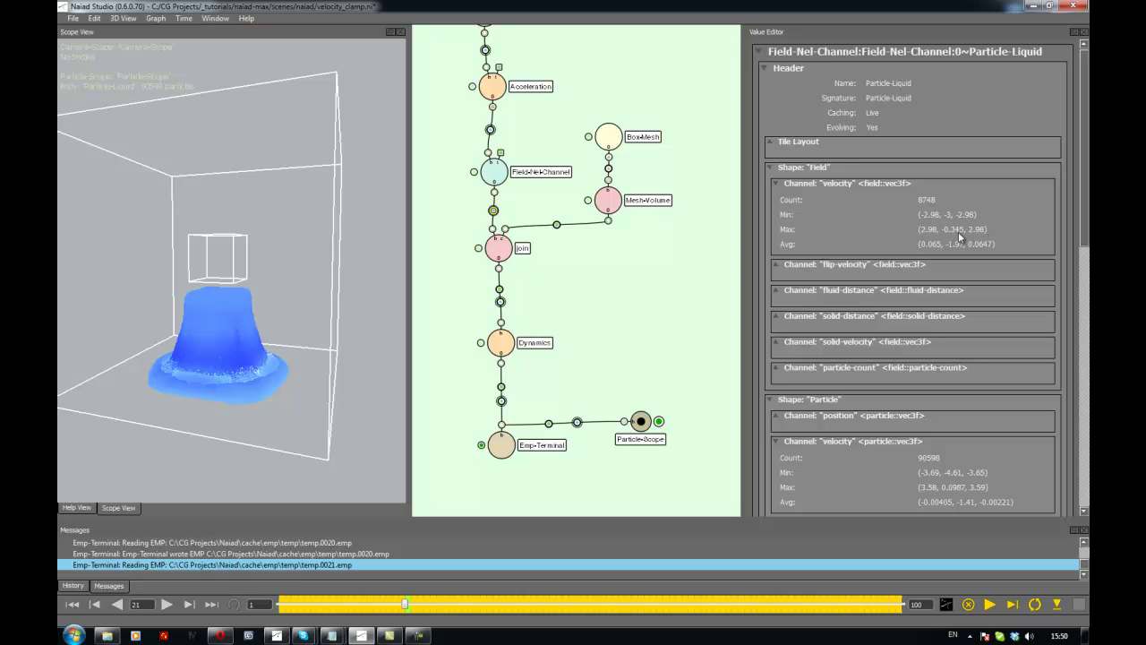
{"action": "left_click", "coordinate": [772, 170]}
{"action": "left_click", "coordinate": [772, 195]}
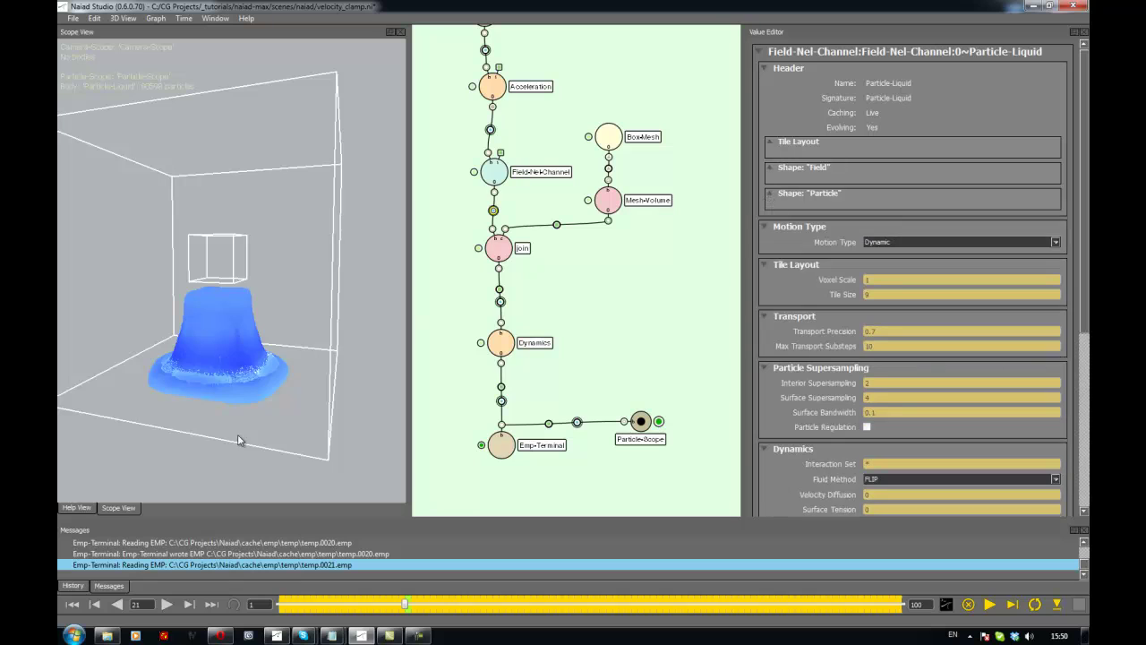
Resume the simulation up to frame 42 while inspecting the clamped liquid from several angles.
{"action": "key", "text": "space"}
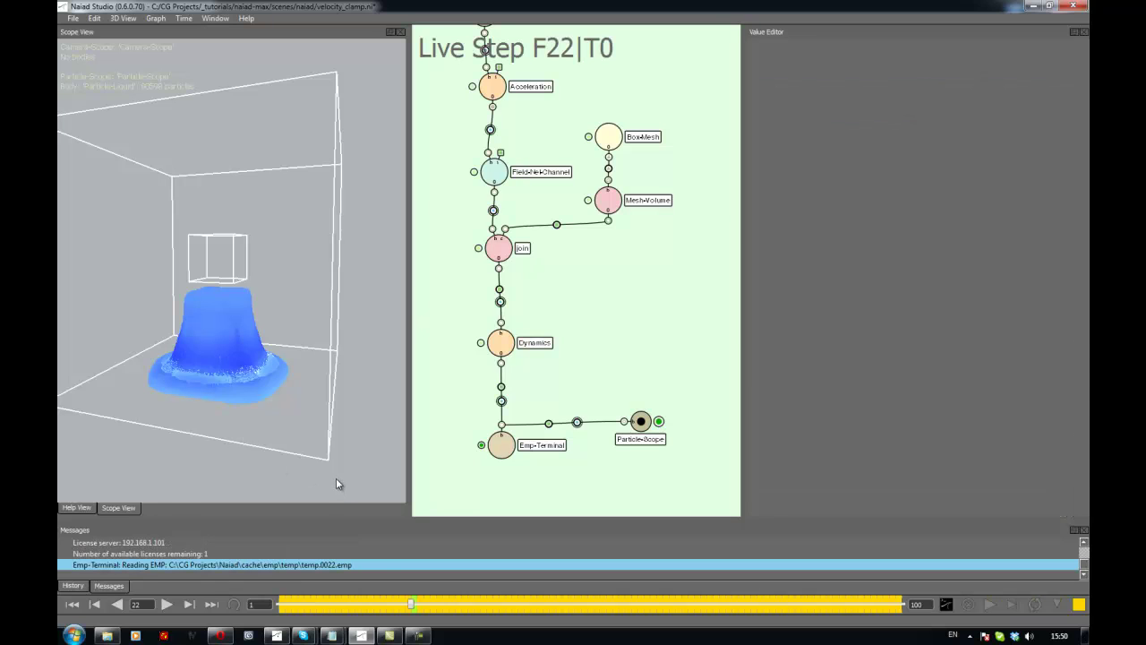
{"action": "left_click_drag", "start_coordinate": [310, 423], "coordinate": [361, 439], "text": "alt"}
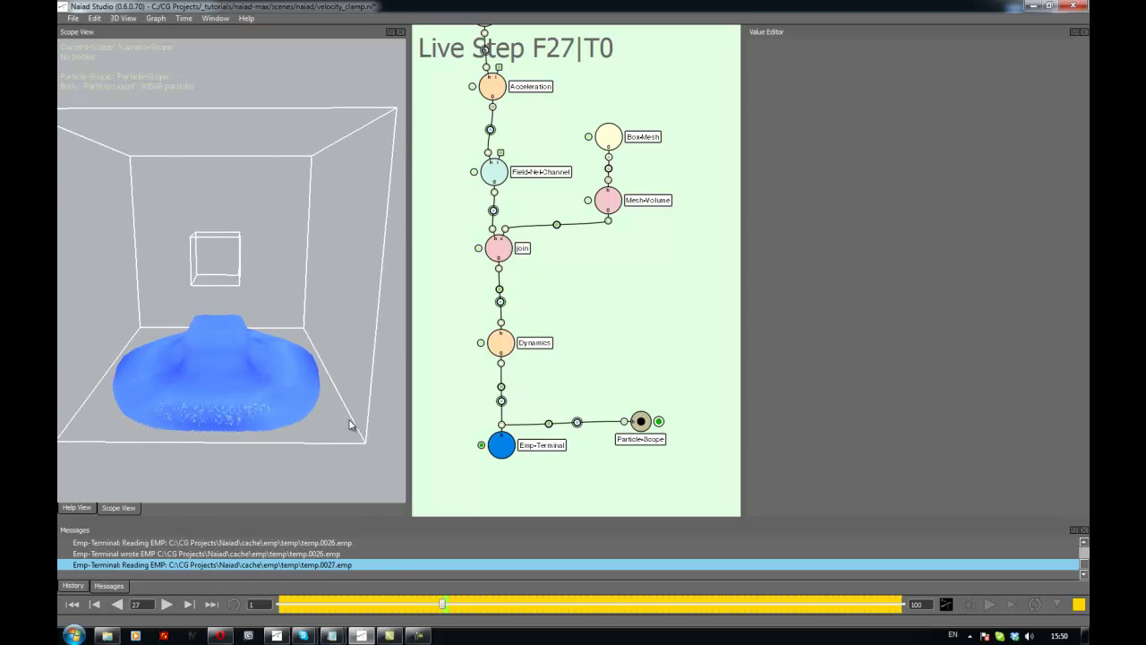
{"action": "mouse_move", "coordinate": [306, 411]}
{"action": "left_mouse_down", "text": "alt"}
{"action": "mouse_move", "coordinate": [296, 406]}
{"action": "mouse_move", "coordinate": [378, 409]}
{"action": "mouse_move", "coordinate": [320, 412]}
{"action": "left_mouse_up", "text": "alt"}
{"action": "left_click_drag", "start_coordinate": [301, 342], "coordinate": [289, 343], "text": "alt"}
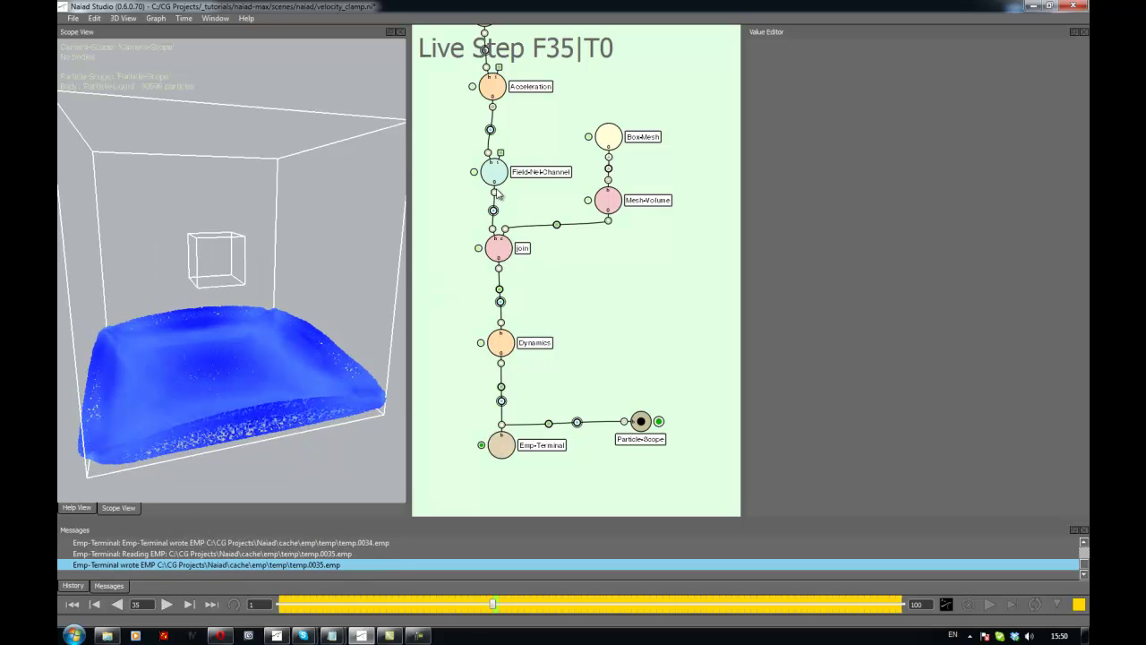
{"action": "left_click", "coordinate": [493, 171]}
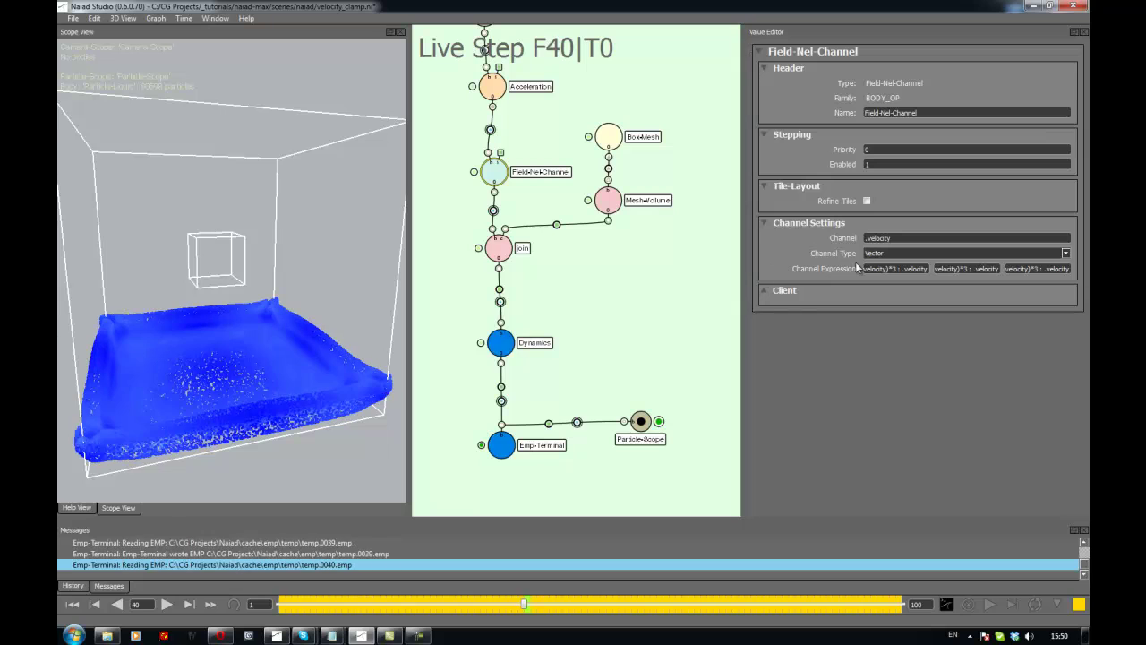
{"action": "left_click_drag", "start_coordinate": [214, 362], "coordinate": [305, 382], "text": "alt"}
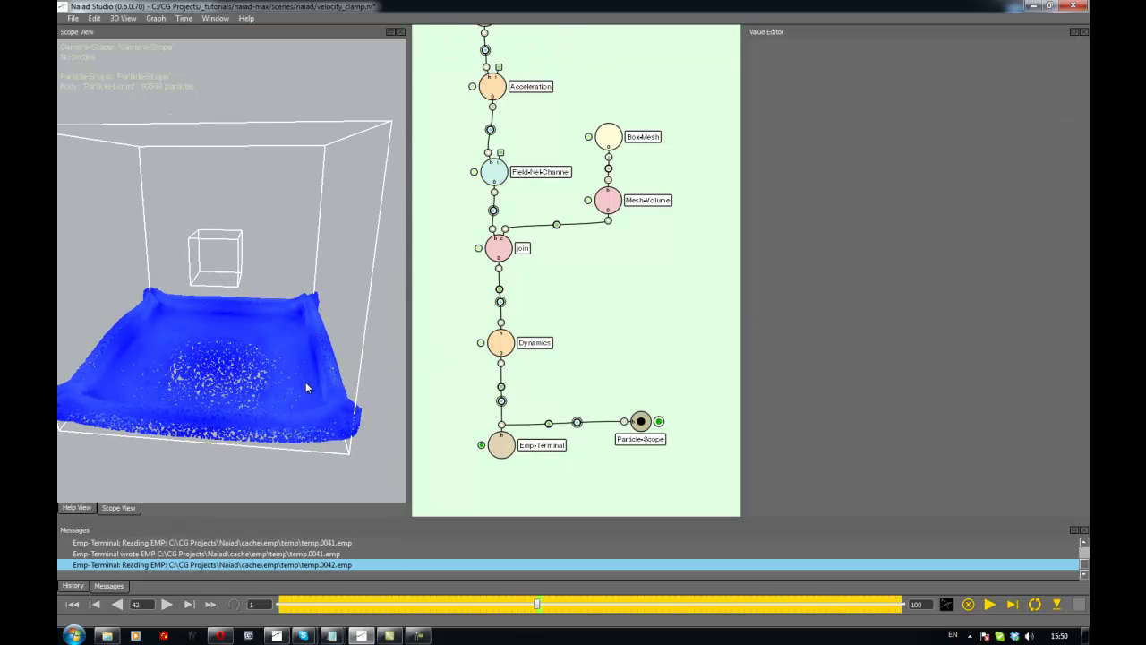
{"action": "left_click", "coordinate": [498, 178]}
{"action": "middle_click_drag", "start_coordinate": [509, 189], "coordinate": [525, 202]}
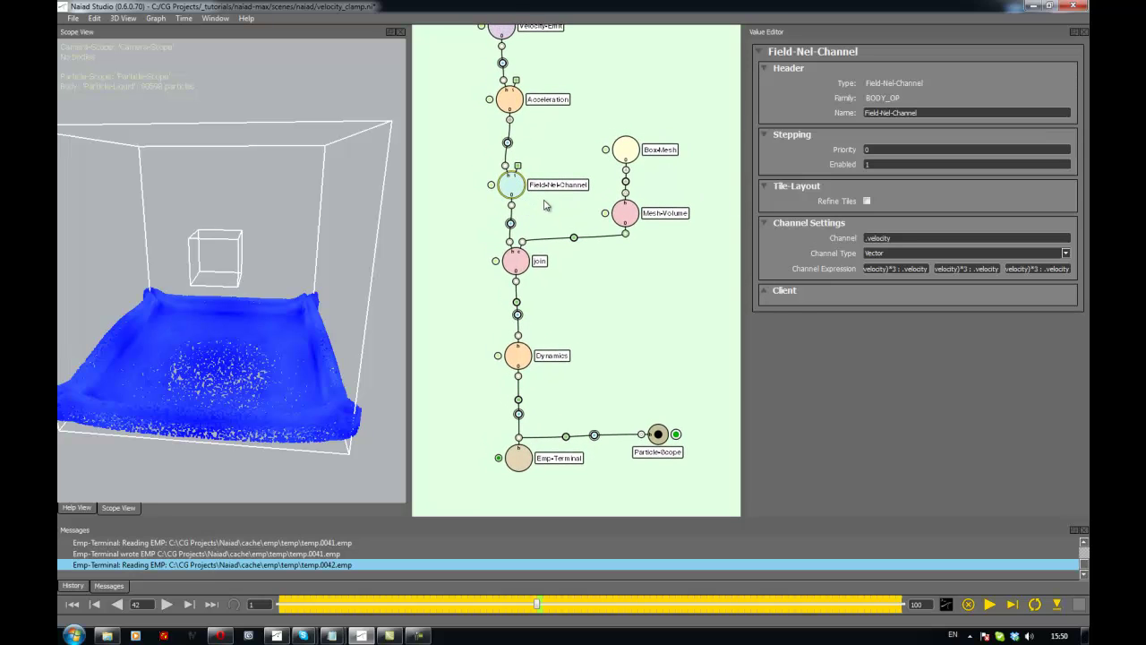
{"action": "middle_click_drag", "start_coordinate": [545, 205], "coordinate": [542, 233], "text": "alt"}
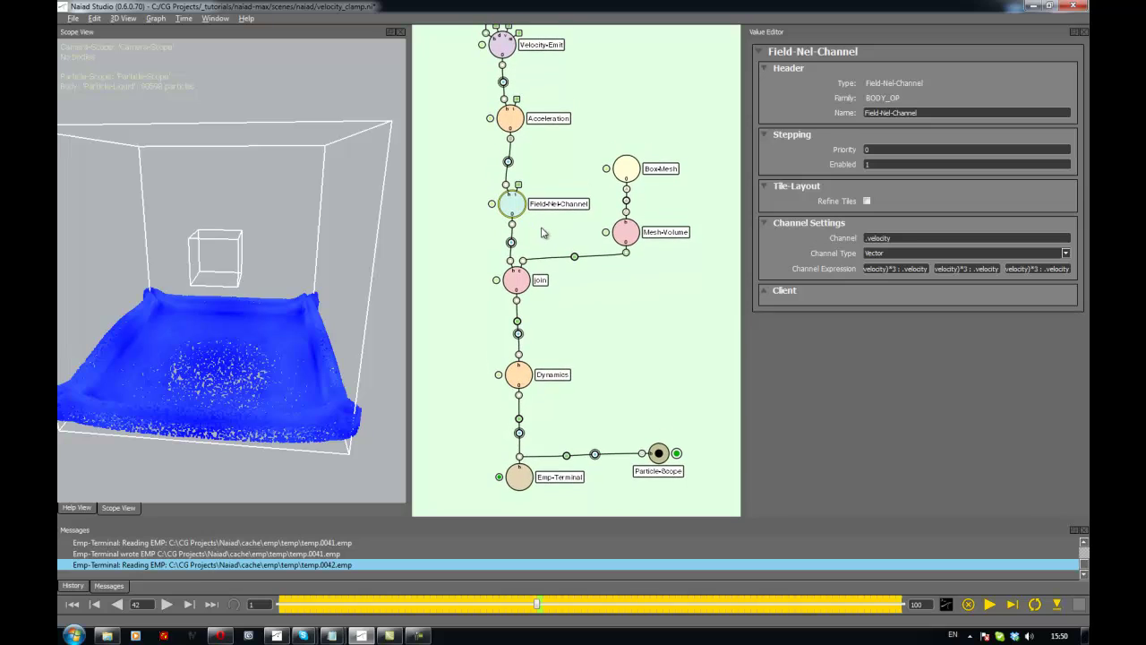
{"action": "left_click", "coordinate": [542, 233]}
{"action": "left_click", "coordinate": [519, 213]}
{"action": "left_click_drag", "start_coordinate": [286, 314], "coordinate": [325, 334], "text": "alt"}
{"action": "left_click", "coordinate": [553, 234]}
{"action": "left_click", "coordinate": [519, 215]}
{"action": "left_click", "coordinate": [562, 227]}
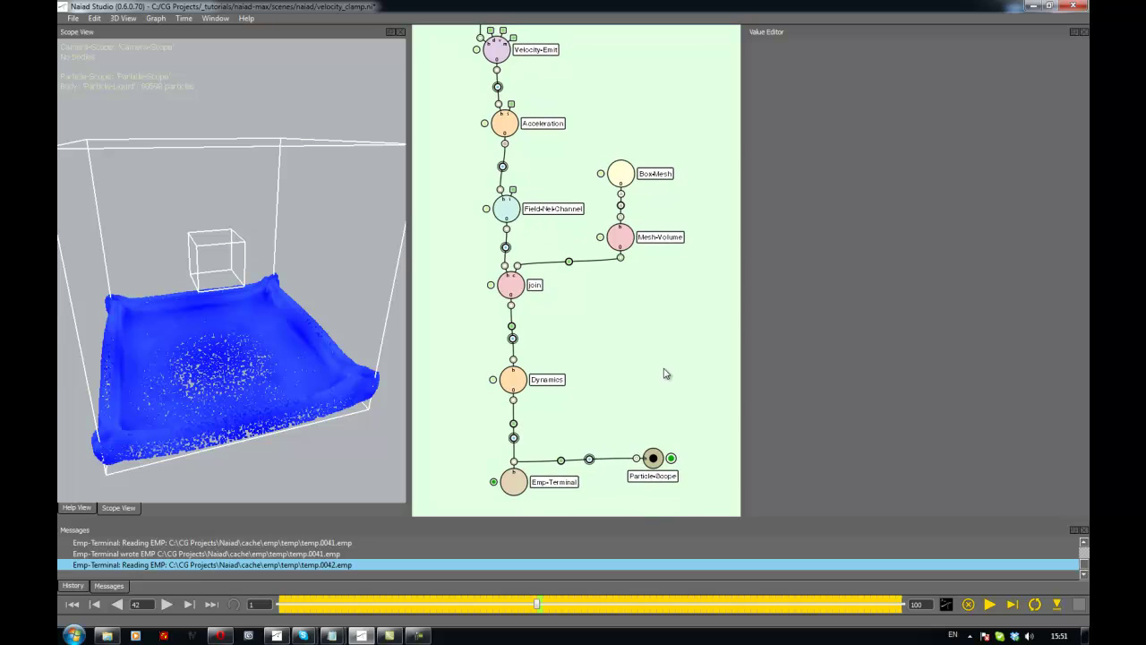
{"action": "left_click_drag", "start_coordinate": [322, 335], "coordinate": [347, 294], "text": "alt"}
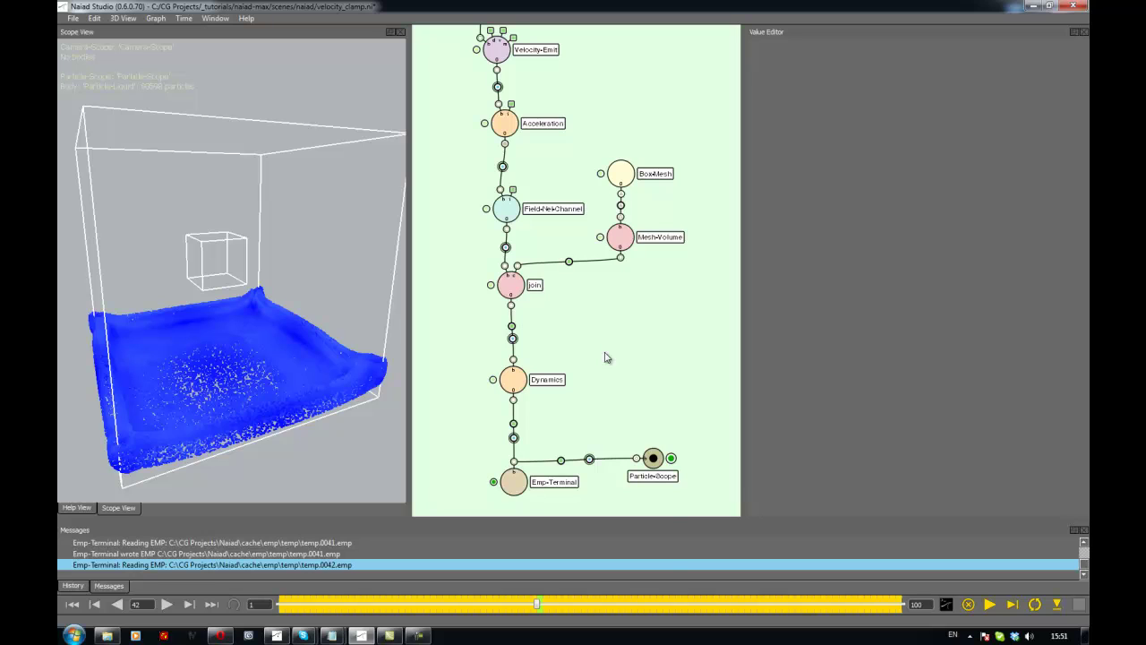
Insert a Field-Channel node between Acceleration and Field-Nel-Channel, and spread out the join, Dynamics and Emp-Terminal nodes.
{"action": "key", "text": "Tab"}
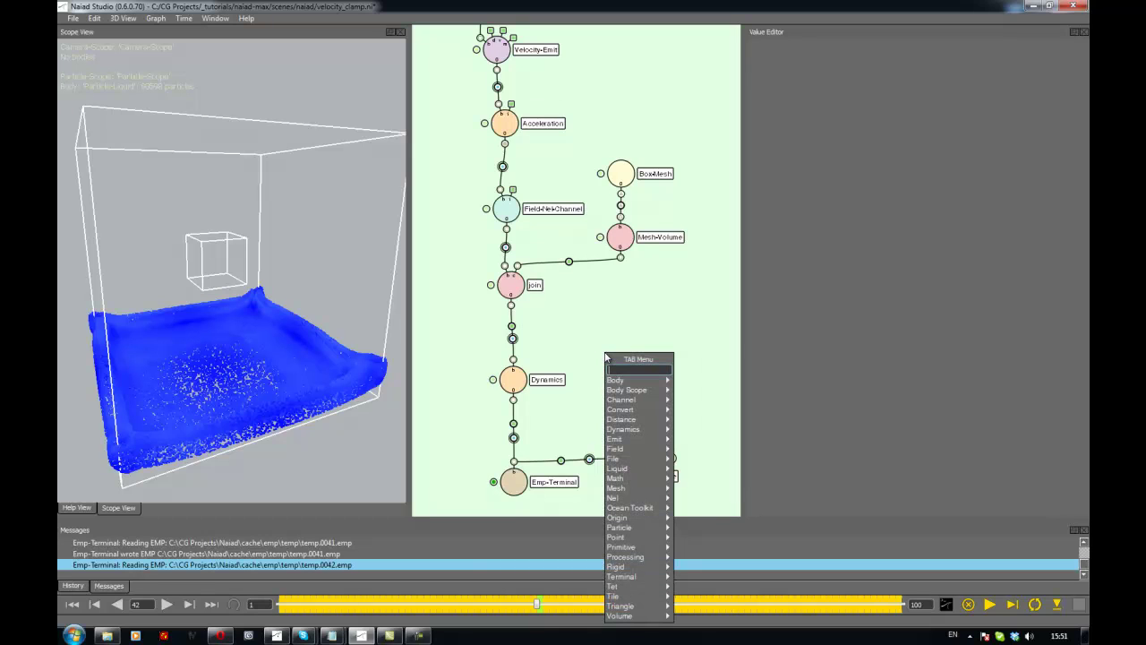
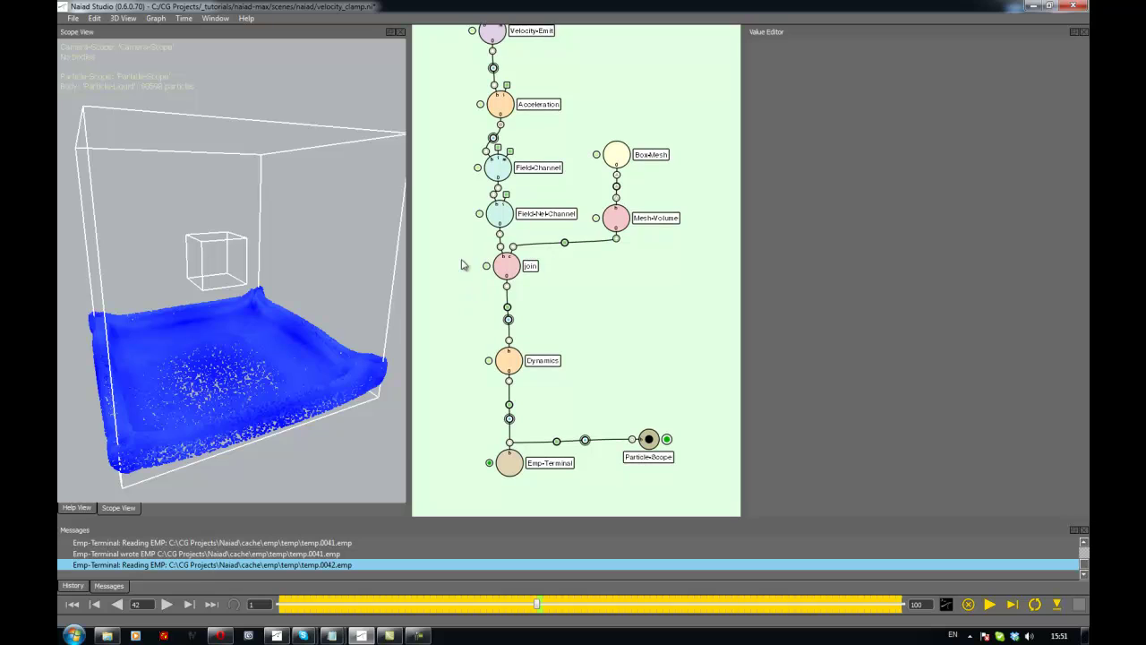
{"action": "left_click_drag", "start_coordinate": [463, 243], "coordinate": [574, 407]}
{"action": "left_click_drag", "start_coordinate": [510, 274], "coordinate": [478, 296]}
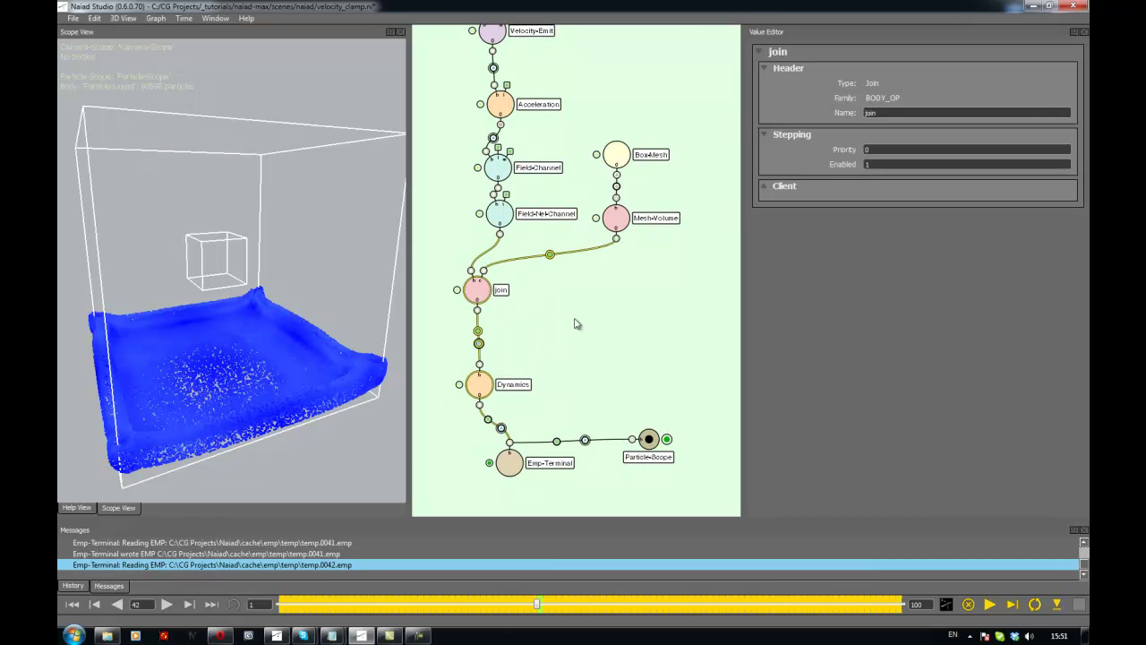
{"action": "left_click", "coordinate": [576, 323]}
{"action": "left_click_drag", "start_coordinate": [484, 396], "coordinate": [547, 400]}
{"action": "left_click", "coordinate": [496, 467]}
{"action": "left_click_drag", "start_coordinate": [496, 467], "coordinate": [490, 468]}
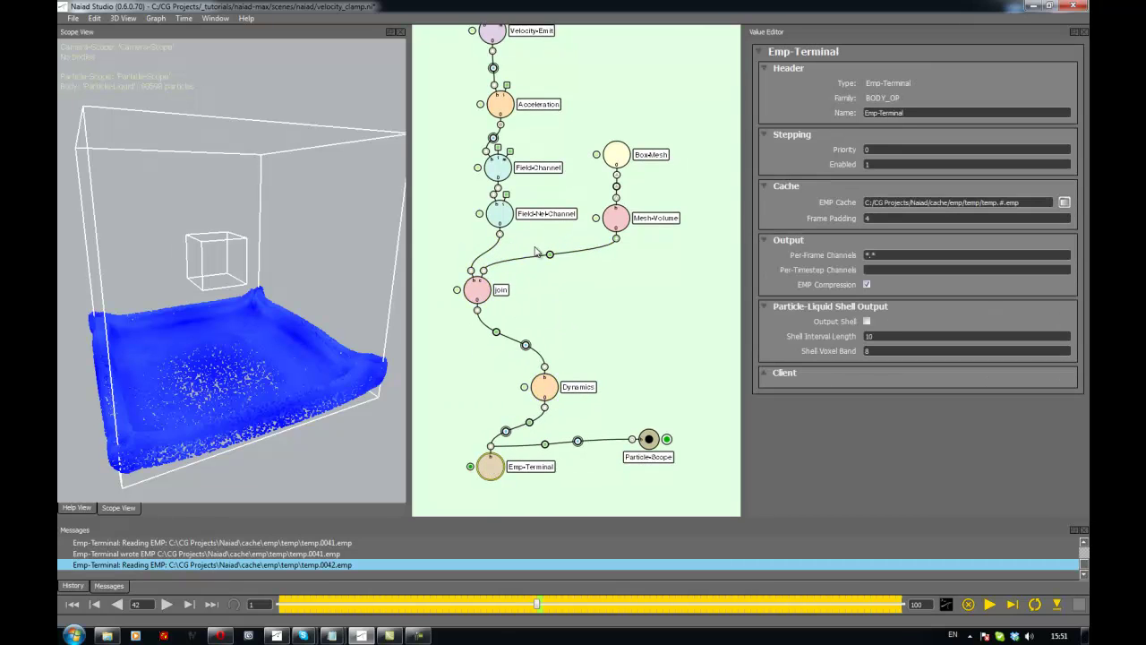
Reposition the Field-Nel-Channel, Mesh-Volume, Box-Mesh and Field-Channel nodes so the graph is more spread out.
{"action": "left_click_drag", "start_coordinate": [504, 205], "coordinate": [530, 220]}
{"action": "left_click_drag", "start_coordinate": [620, 228], "coordinate": [644, 259]}
{"action": "left_click_drag", "start_coordinate": [604, 156], "coordinate": [627, 176]}
{"action": "left_click", "coordinate": [555, 157]}
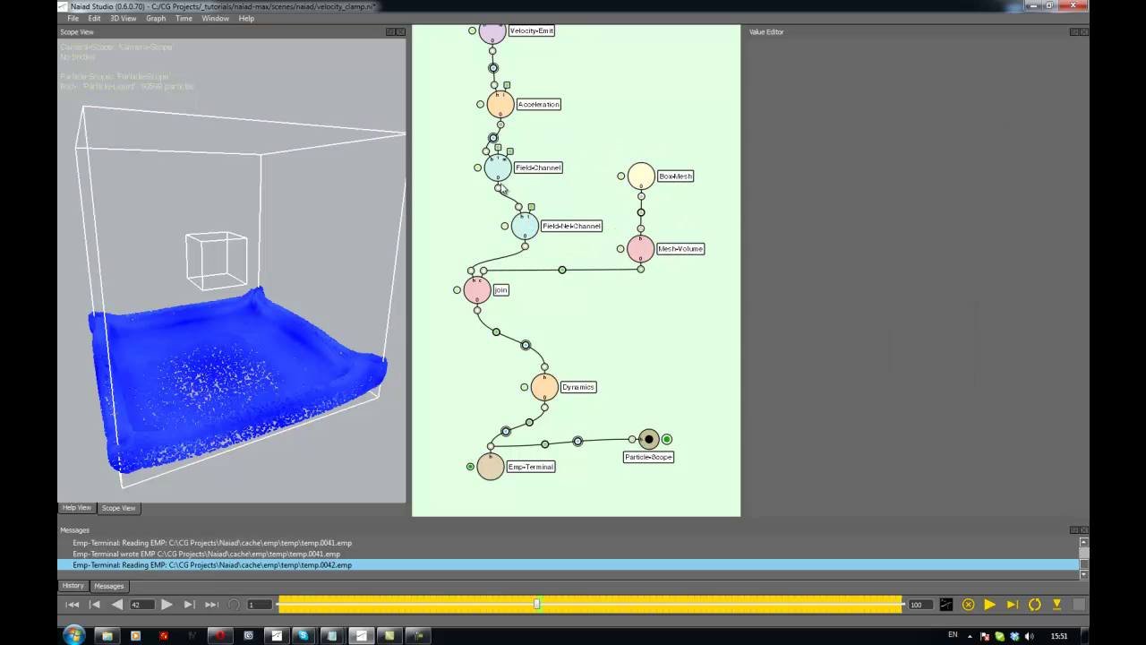
{"action": "left_click_drag", "start_coordinate": [505, 168], "coordinate": [484, 175]}
{"action": "middle_click_drag", "start_coordinate": [516, 213], "coordinate": [514, 220]}
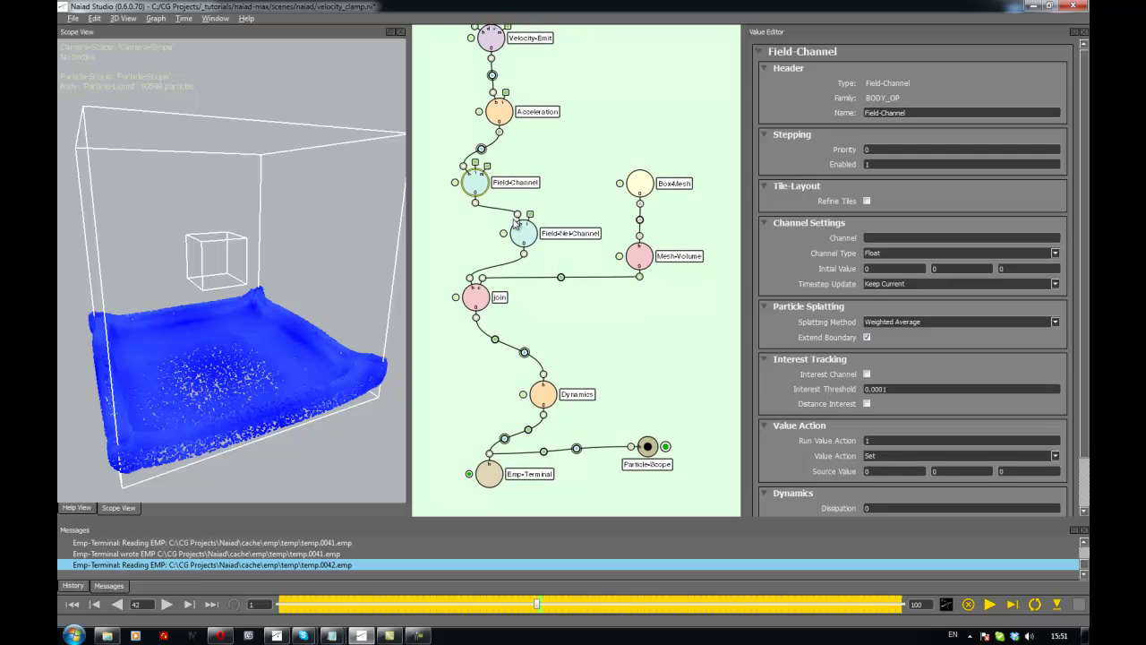
{"action": "left_click", "coordinate": [571, 141]}
{"action": "middle_click_drag", "start_coordinate": [572, 142], "coordinate": [604, 185]}
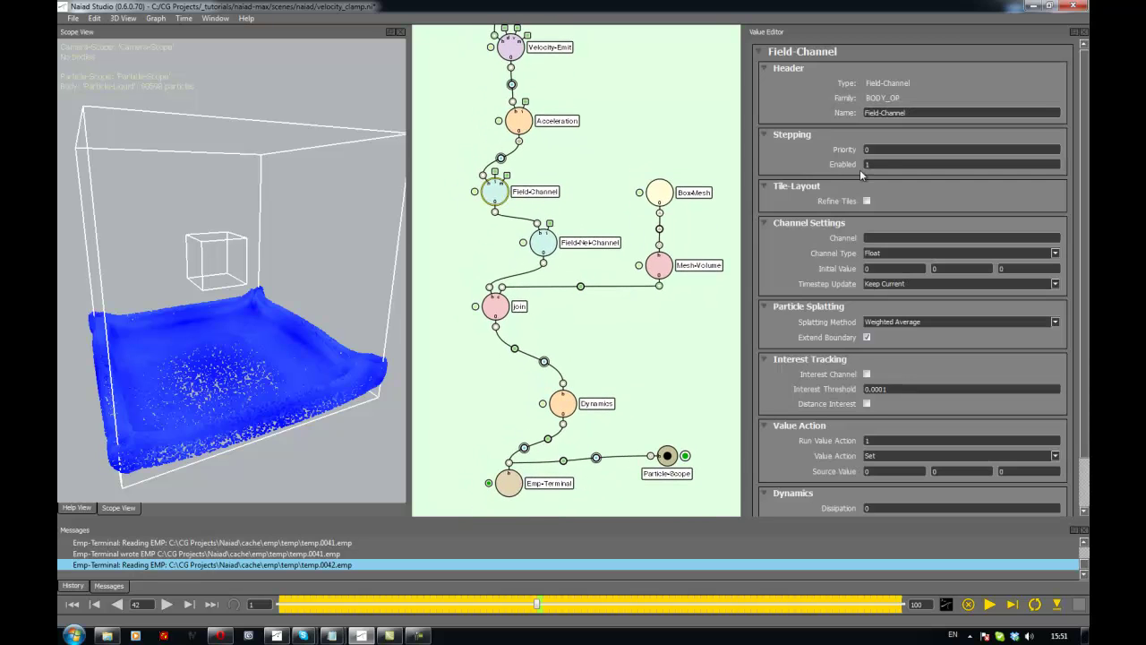
Name the Field-Channel node's channel speedlimit.
{"action": "left_click", "coordinate": [884, 238]}
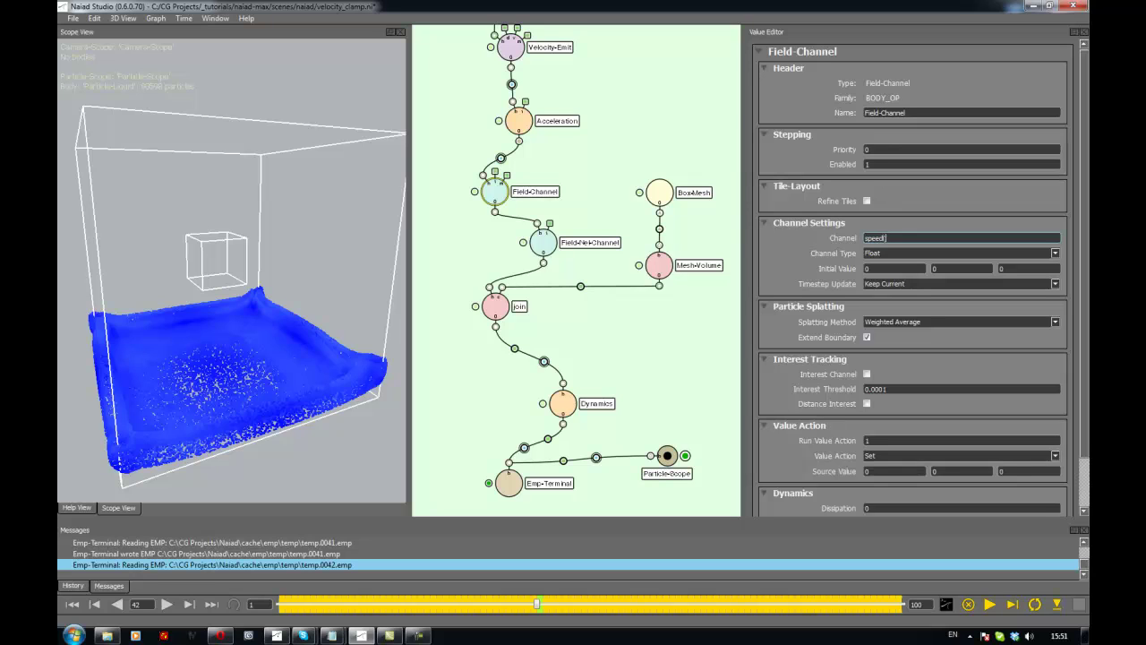
{"action": "type", "text": "speedLimit"}
{"action": "key", "text": "Return"}
{"action": "left_click", "coordinate": [525, 186]}
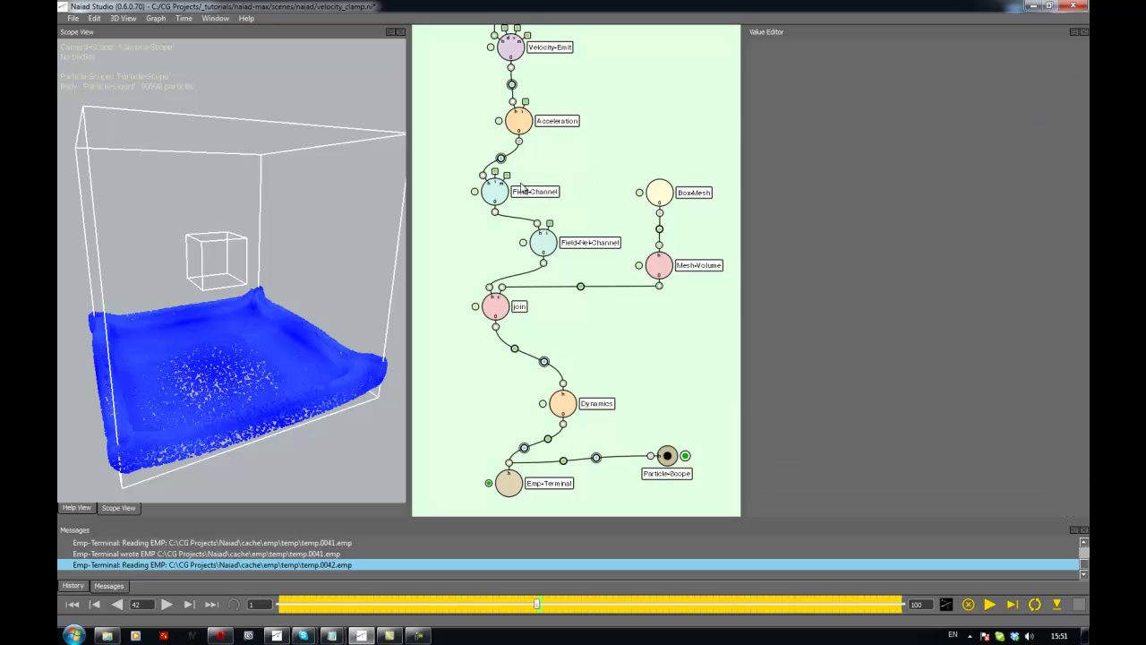
{"action": "left_click", "coordinate": [498, 193]}
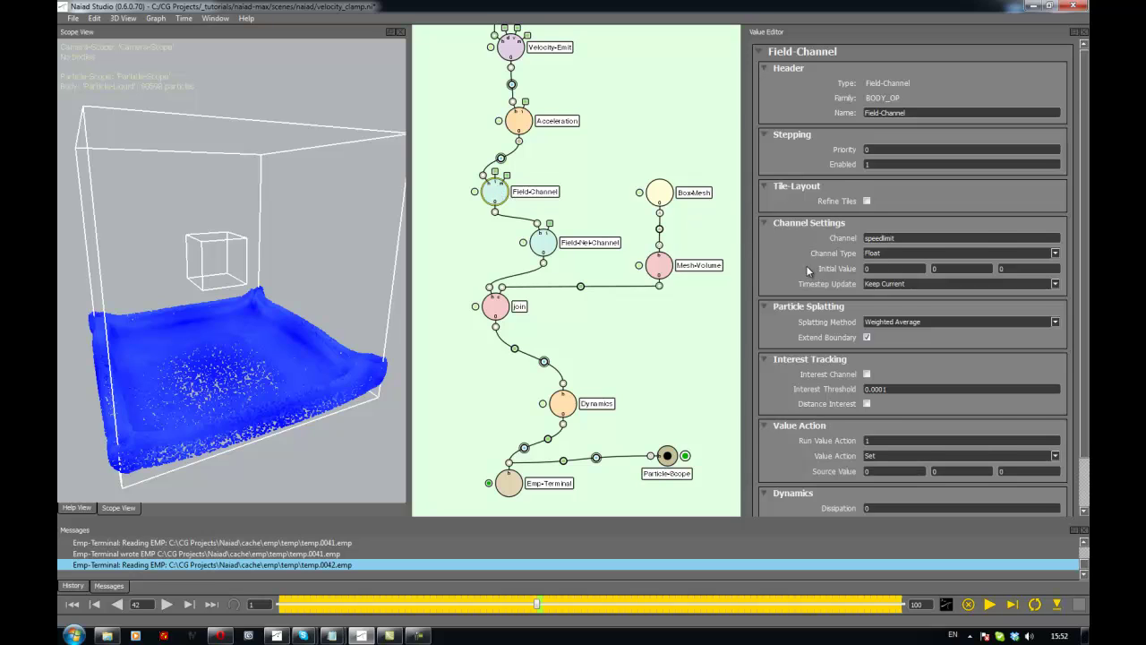
Set the first Source Value of the Field-Channel's Value Action to 2 and recheck the node's settings.
{"action": "scroll", "coordinate": [796, 266], "scroll_direction": "down", "scroll_amount": 2}
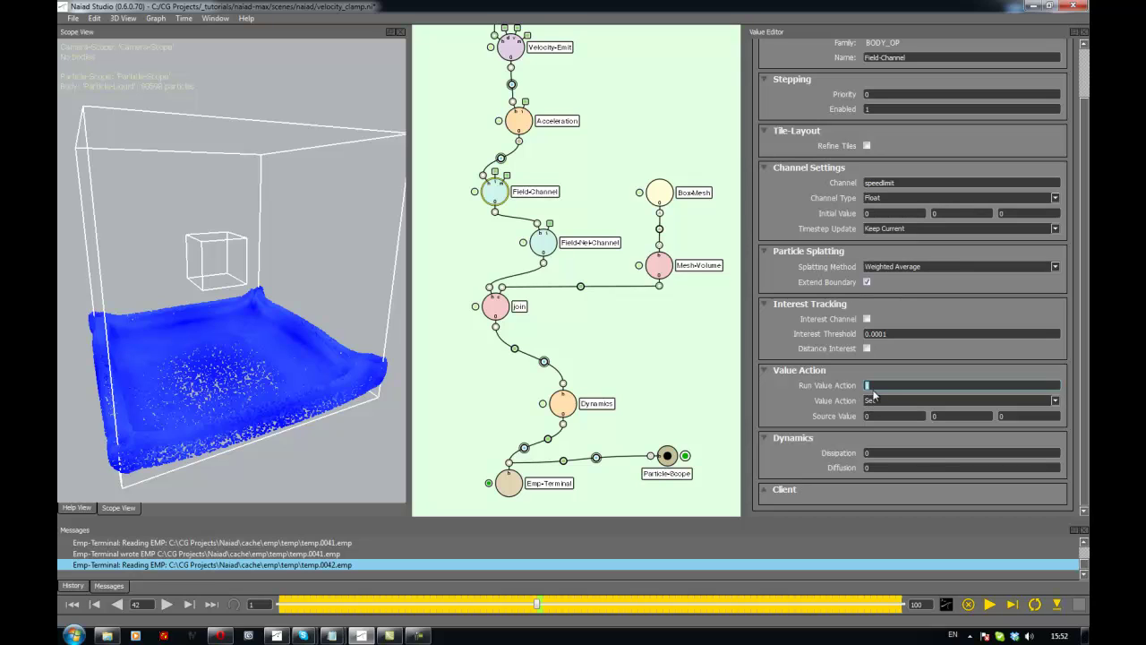
{"action": "left_click", "coordinate": [843, 392]}
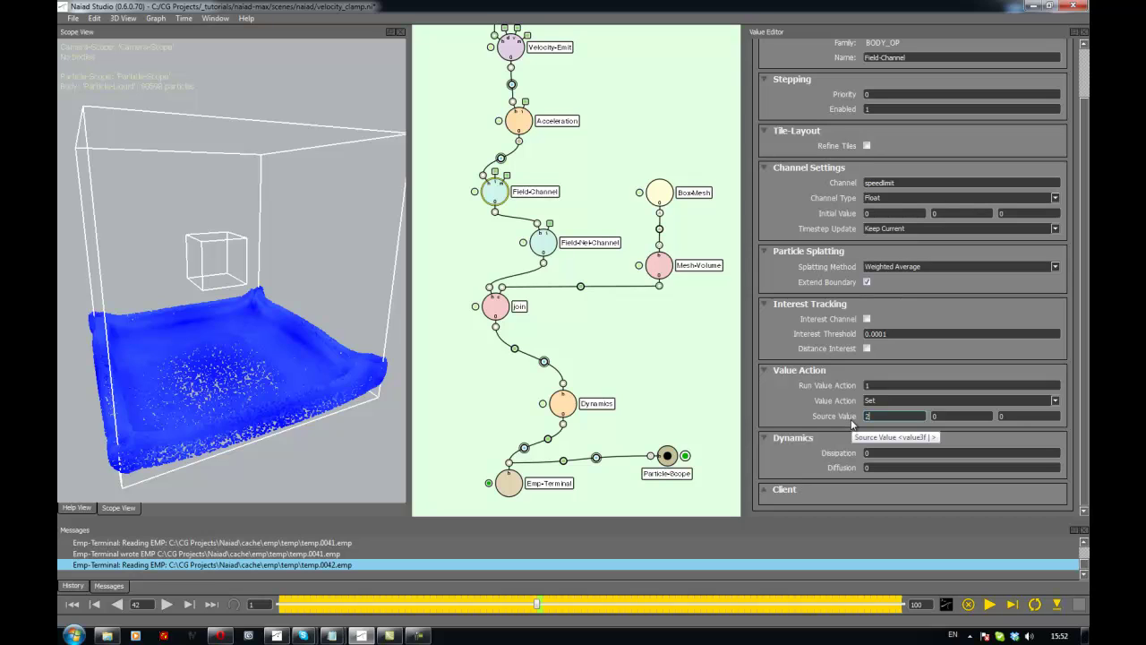
{"action": "key", "text": "Return"}
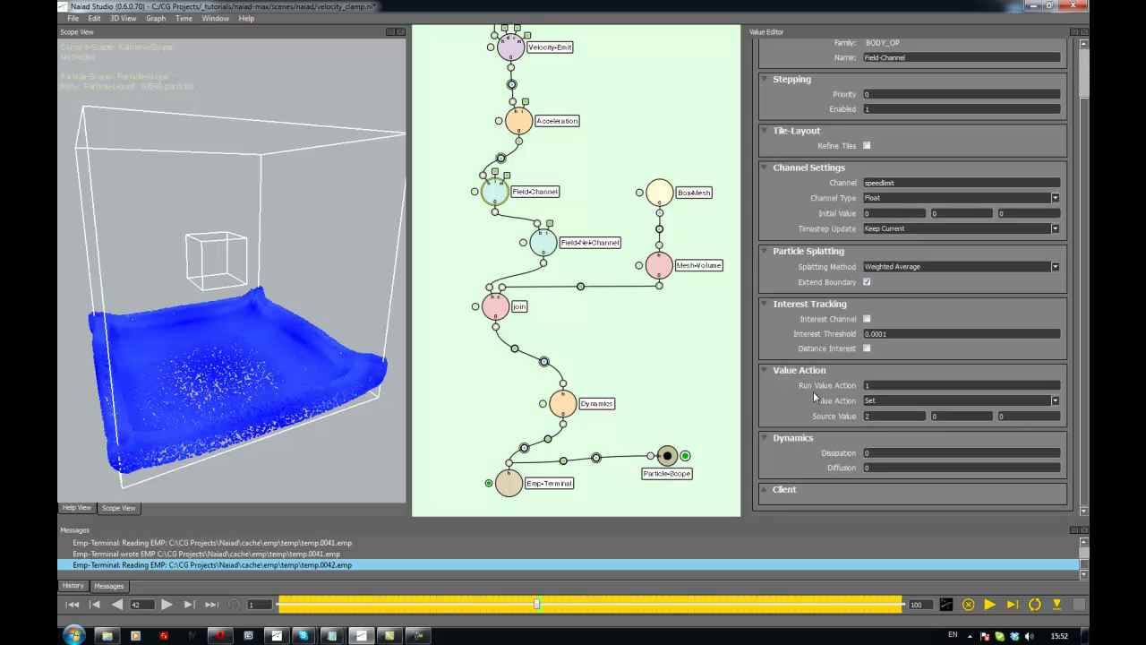
{"action": "left_click", "coordinate": [582, 270]}
{"action": "left_click", "coordinate": [500, 198]}
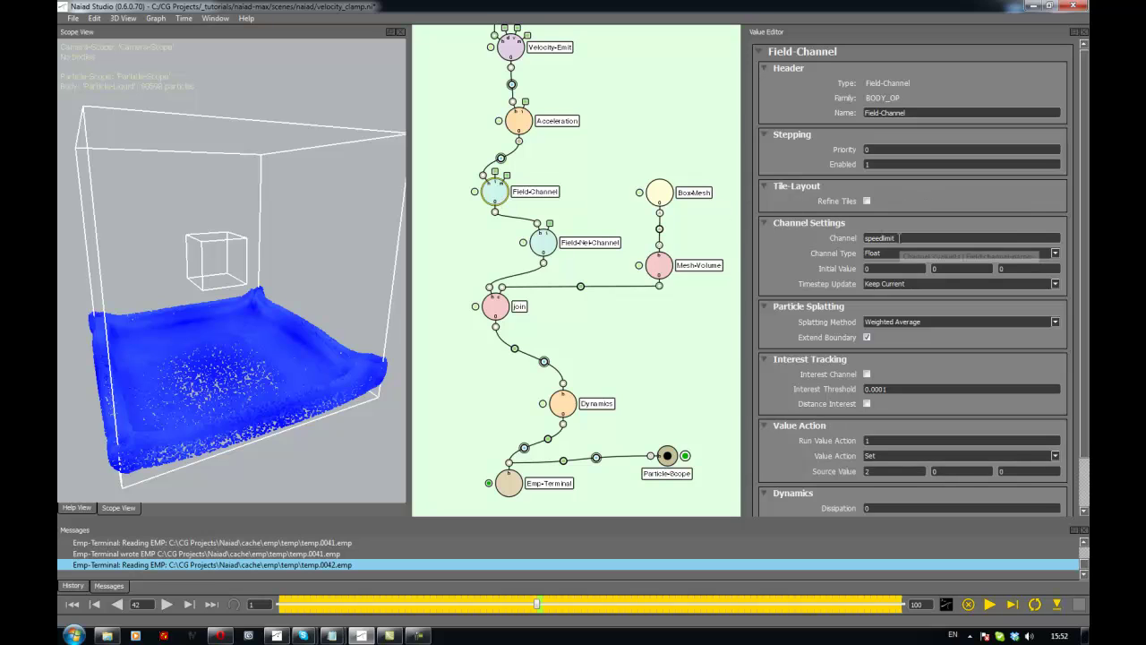
{"action": "scroll", "coordinate": [779, 258], "scroll_direction": "down", "scroll_amount": 1}
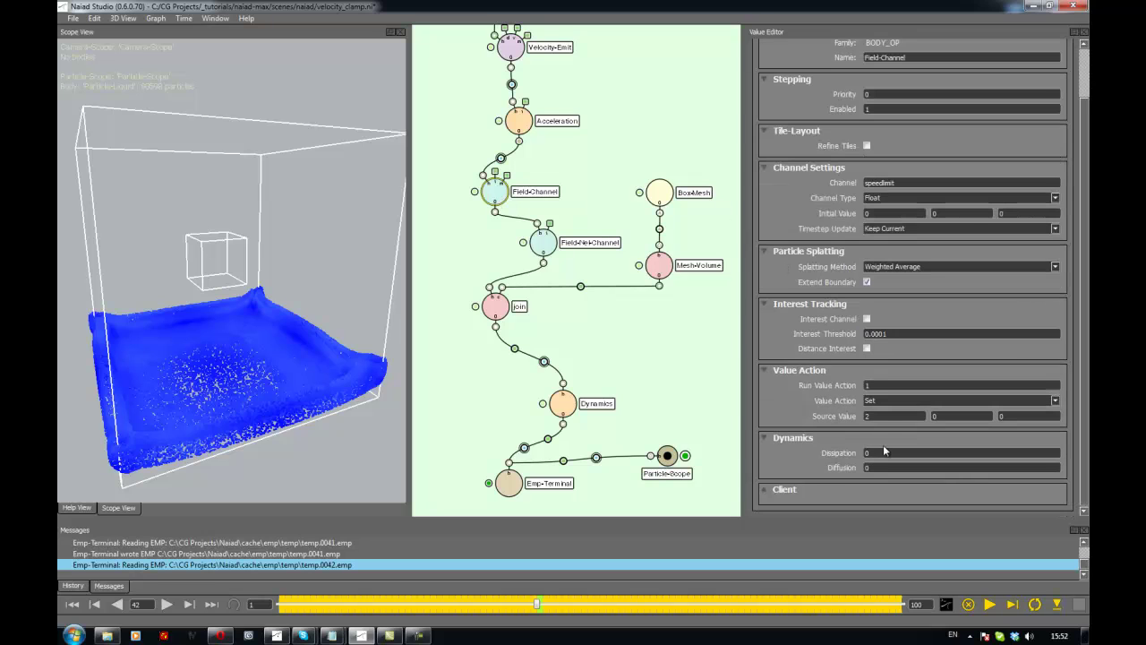
{"action": "double_click", "coordinate": [883, 415]}
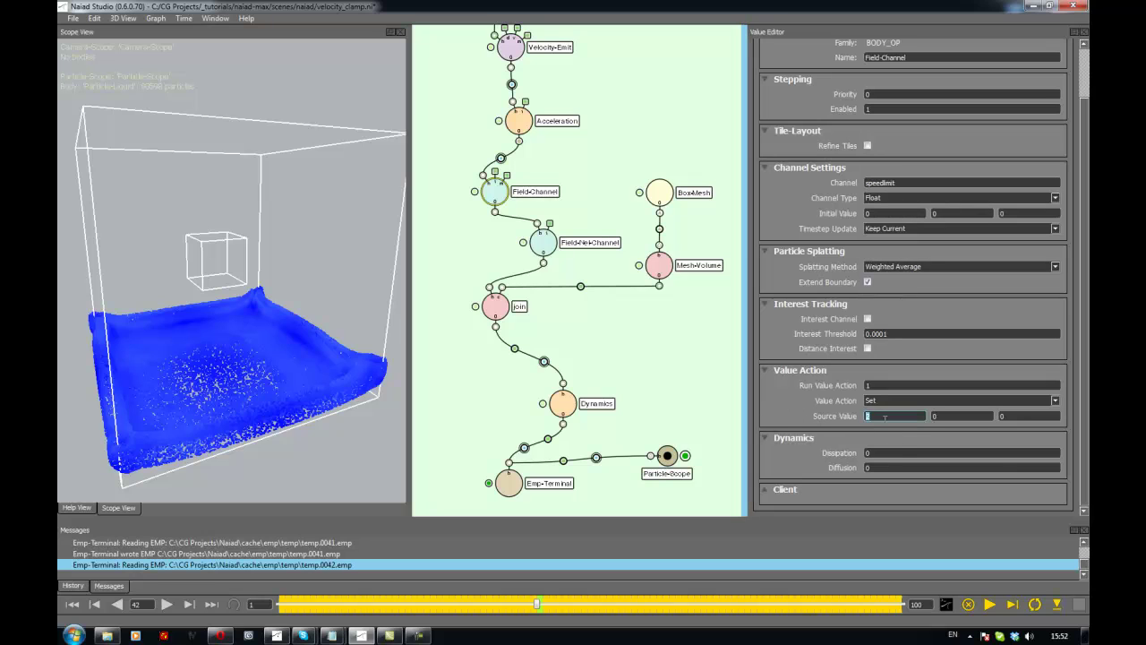
Change the first Channel Expression of Field-Nel-Channel to mag(.velocity)>.speedlimit? norm(.velocity)*.speedlimit : .velocity.
{"action": "left_click", "coordinate": [546, 249]}
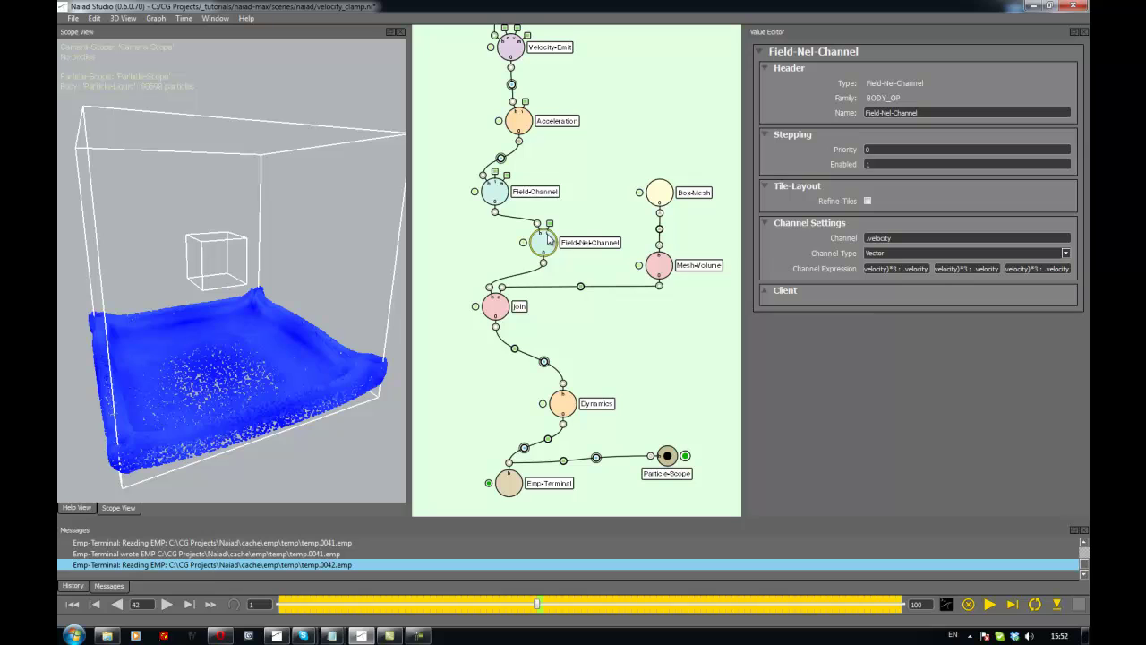
{"action": "right_click", "coordinate": [893, 269]}
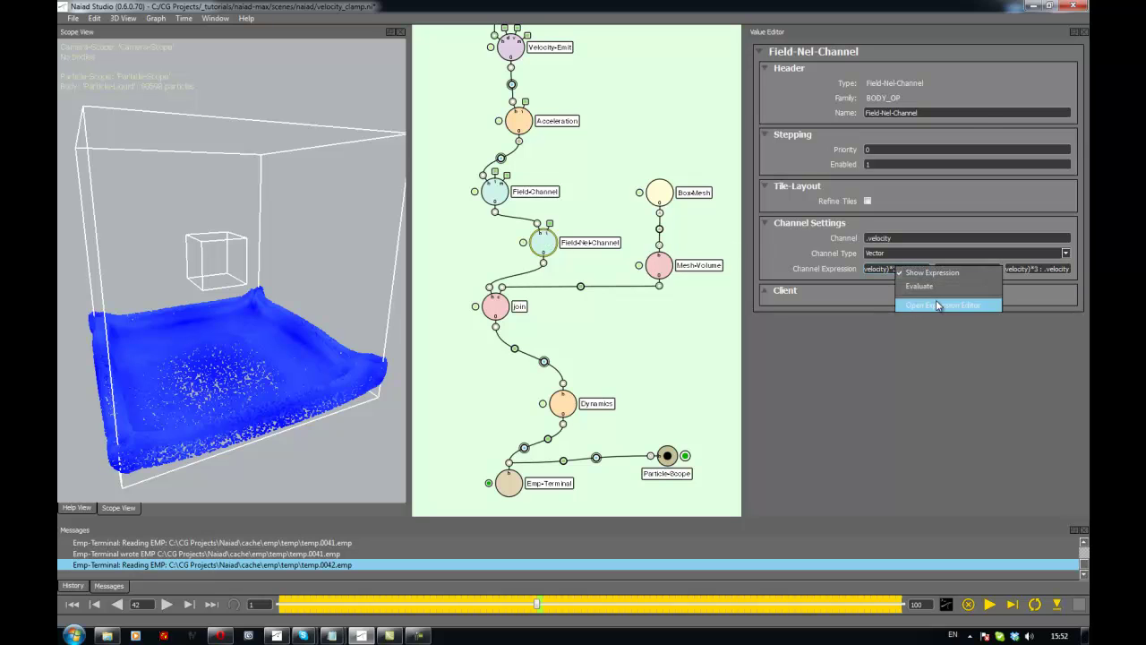
{"action": "left_click", "coordinate": [936, 304]}
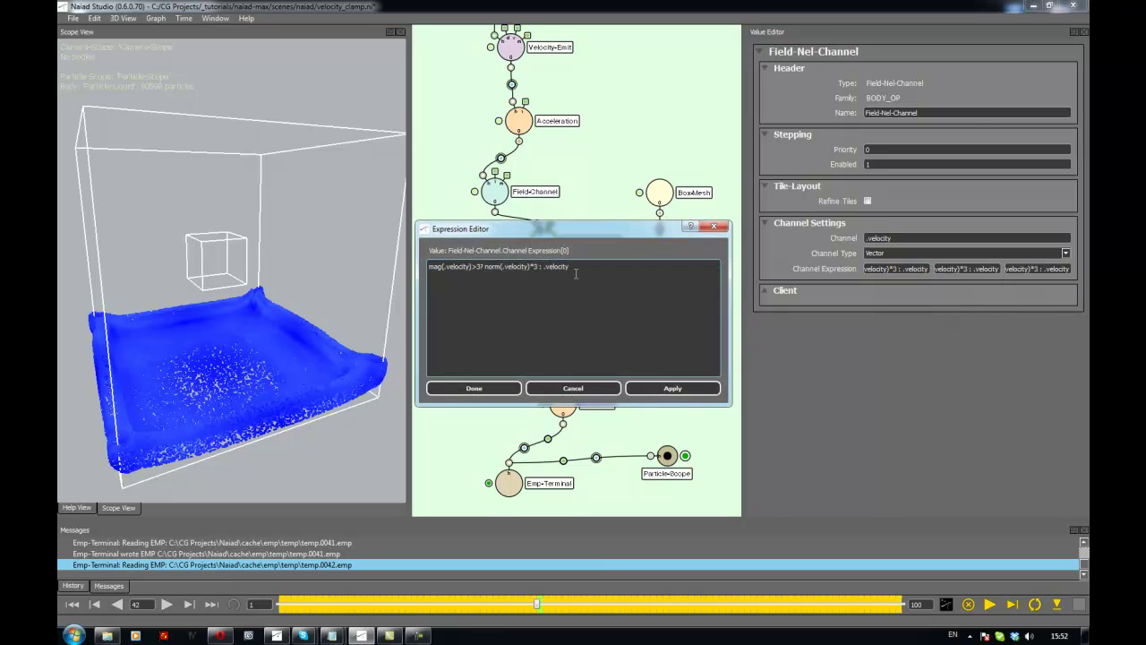
{"action": "type", "text": ".speedlimit"}
{"action": "key", "text": "Right"}
{"action": "key", "text": "Right"}
{"action": "type", "text": ".speedlimit"}
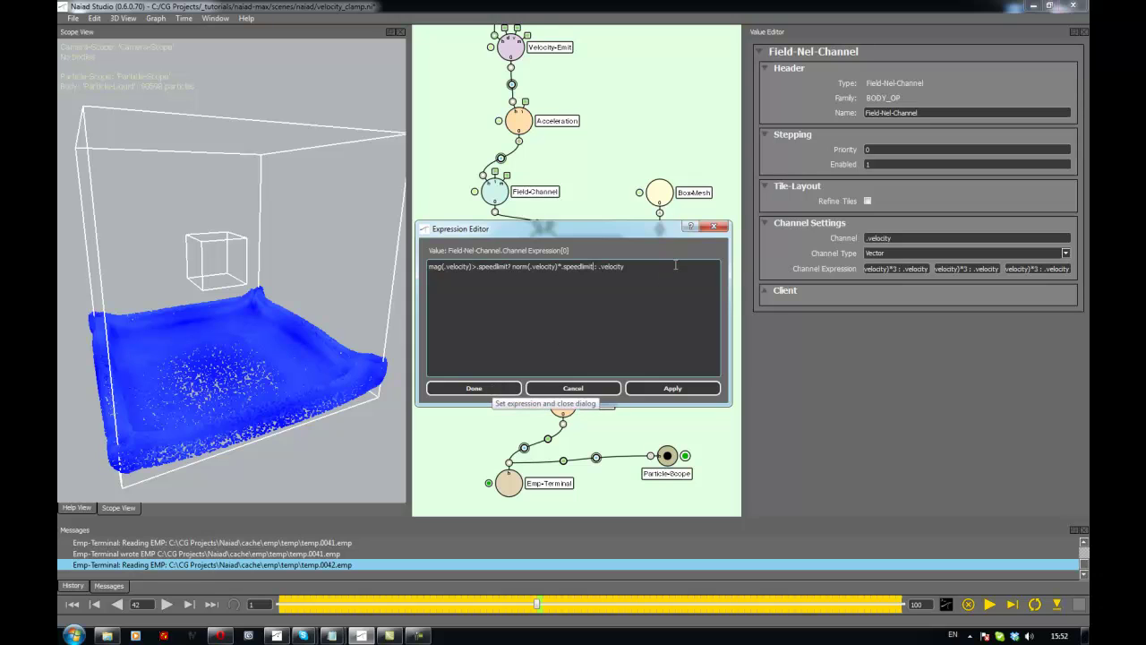
{"action": "key", "text": "ctrl+a"}
{"action": "left_click", "coordinate": [499, 388]}
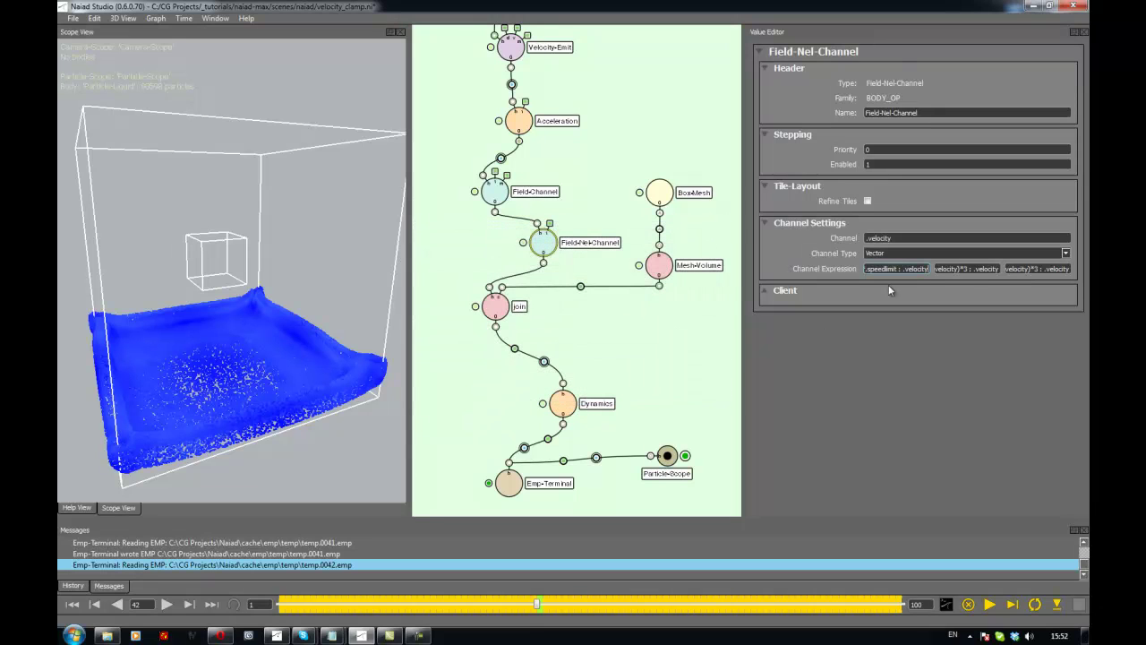
Replace the second and third Channel Expressions of Field-Nel-Channel with the same .speedlimit expression as the first component.
{"action": "left_click", "coordinate": [975, 269]}
{"action": "key", "text": "ctrl+a"}
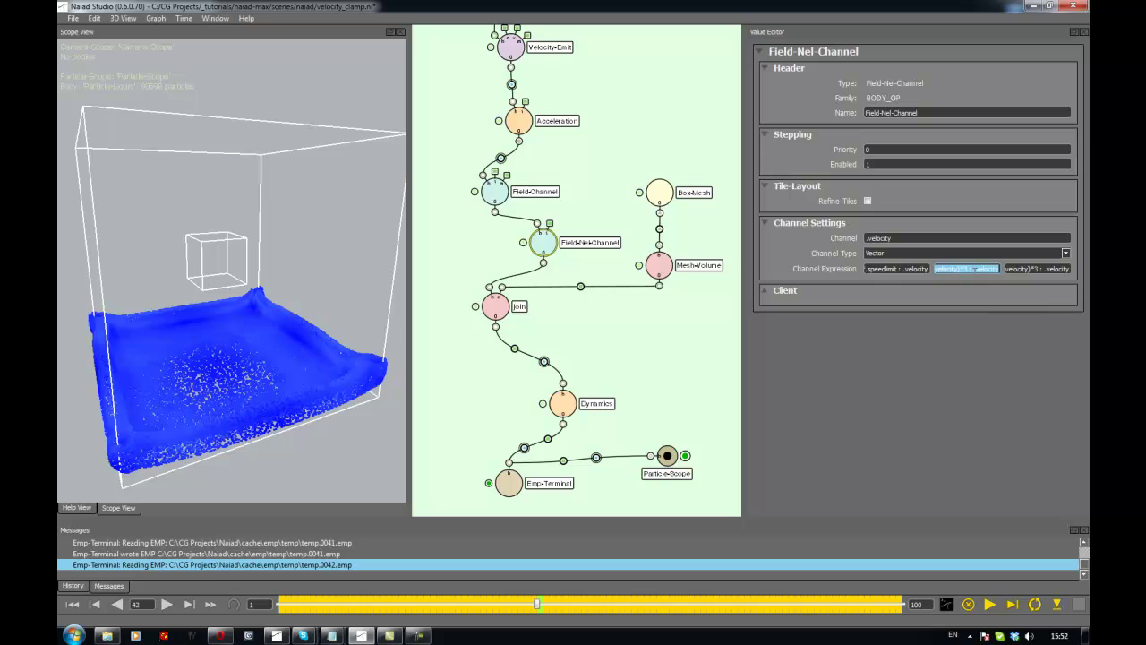
{"action": "type", "text": ".speedlimit : .velocity"}
{"action": "double_click", "coordinate": [1021, 269]}
{"action": "type", "text": ".speedlimit : .velocity"}
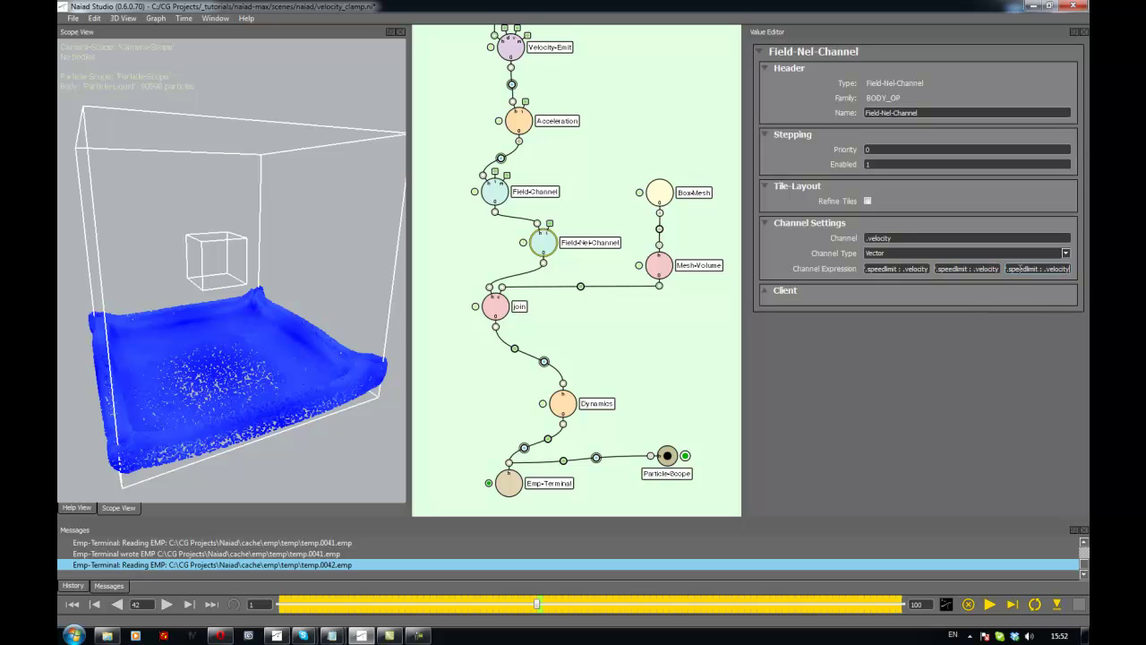
Align the Field-Nel-Channel node under Field-Channel and rename it Field-Nel-Channel_speedlimit_apply.
{"action": "left_click", "coordinate": [599, 333]}
{"action": "left_click_drag", "start_coordinate": [548, 253], "coordinate": [511, 257]}
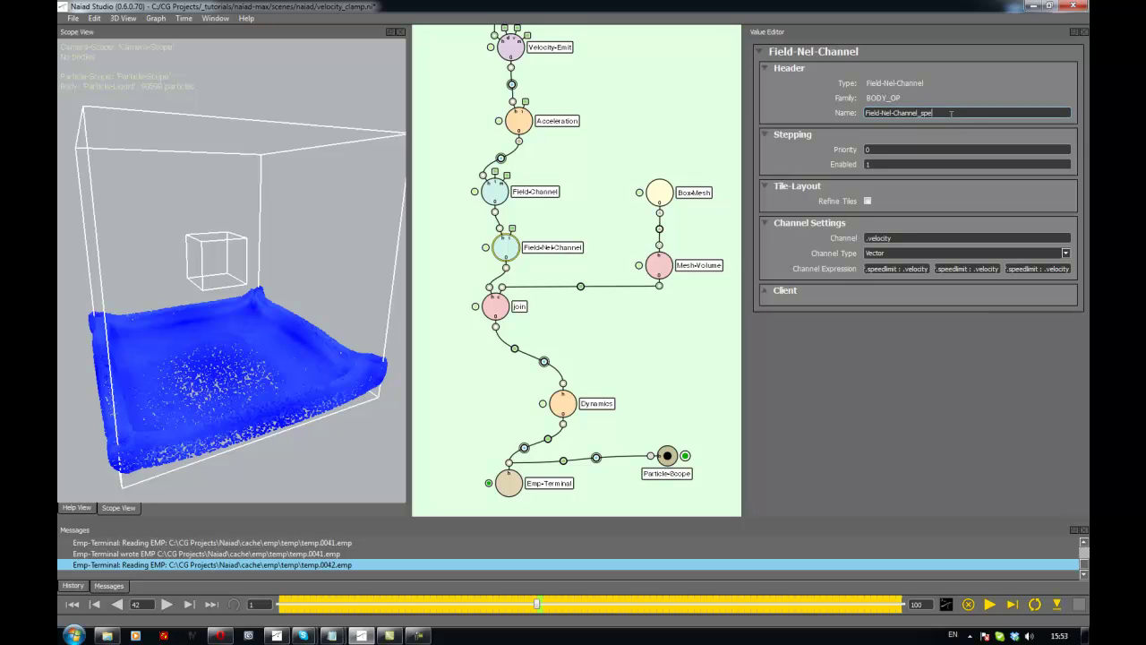
{"action": "type", "text": "_apply"}
{"action": "key", "text": "Return"}
Move the Box-Mesh and Mesh-Volume nodes farther from the main chain to make room for the longer node name.
{"action": "left_click_drag", "start_coordinate": [608, 170], "coordinate": [714, 345]}
{"action": "left_click_drag", "start_coordinate": [665, 276], "coordinate": [699, 275]}
{"action": "left_click", "coordinate": [621, 197]}
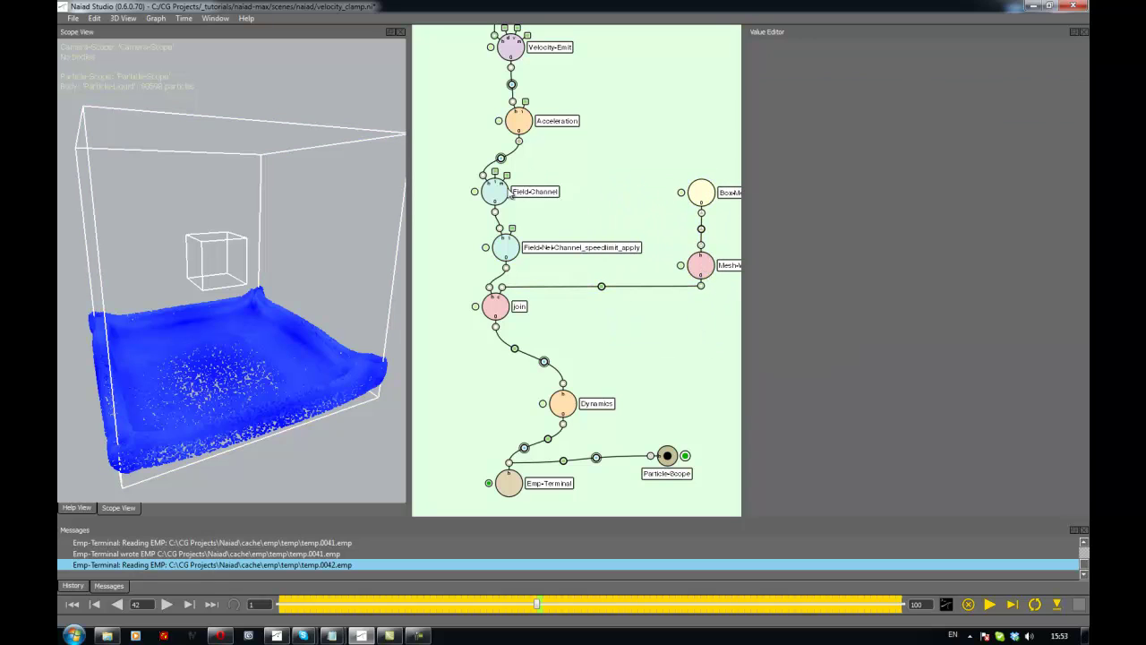
Rename the Field-Channel node as Field-Channel_speedlimit_initialize.
{"action": "left_click", "coordinate": [497, 191]}
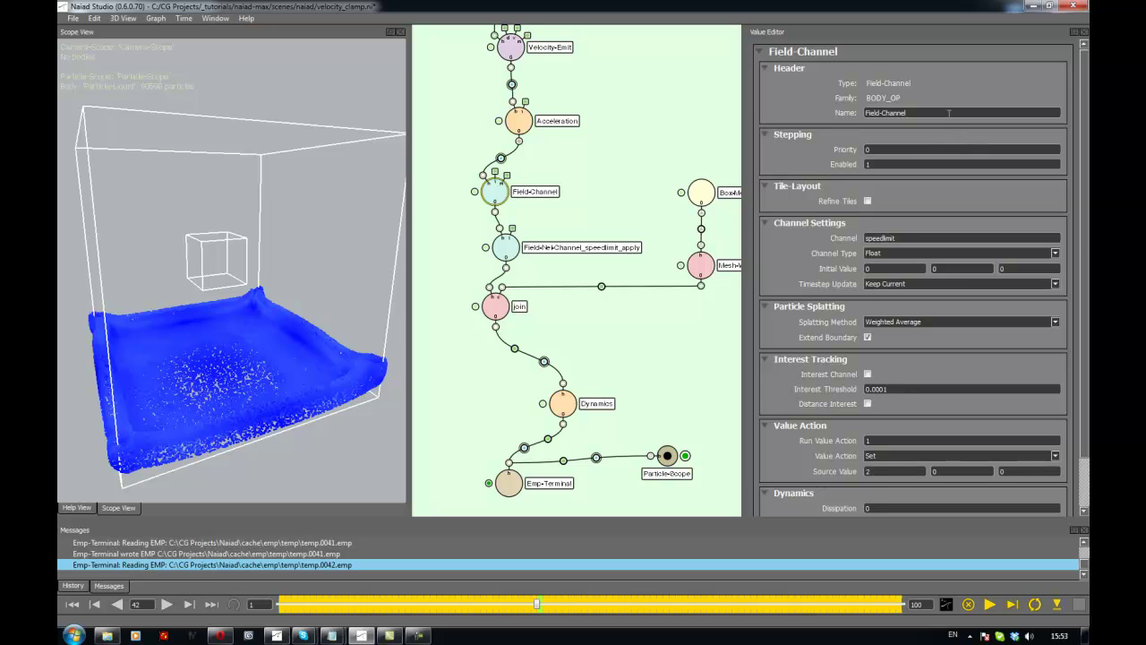
{"action": "left_click", "coordinate": [948, 112]}
{"action": "type", "text": "_speedlimit_initialize"}
{"action": "key", "text": "Return"}
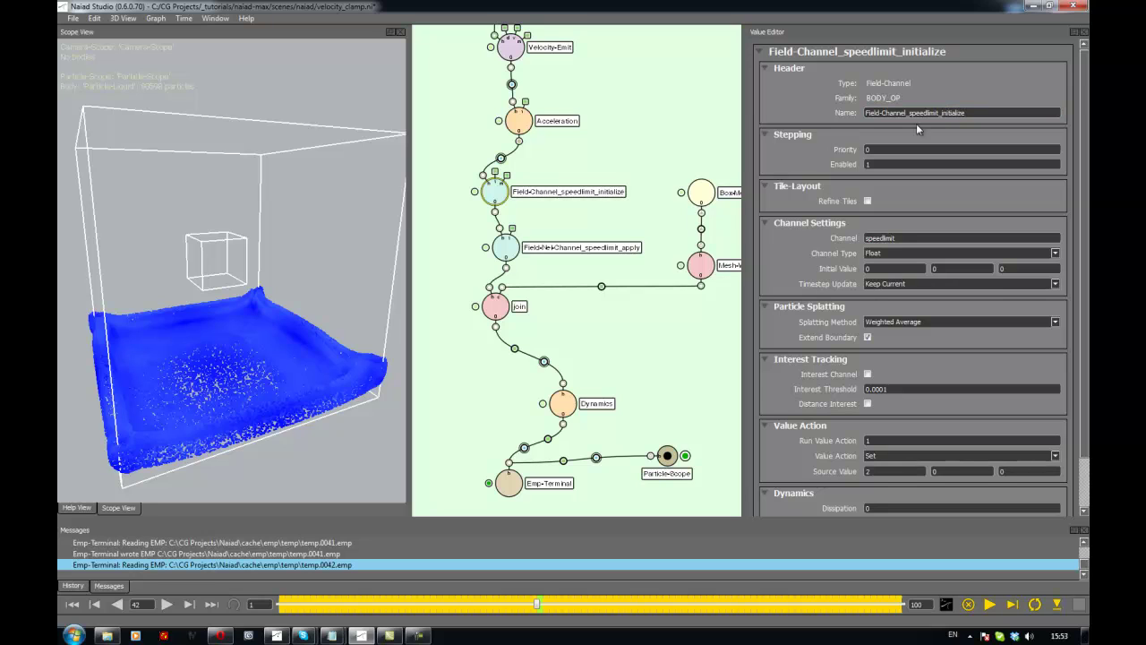
{"action": "left_click", "coordinate": [644, 161]}
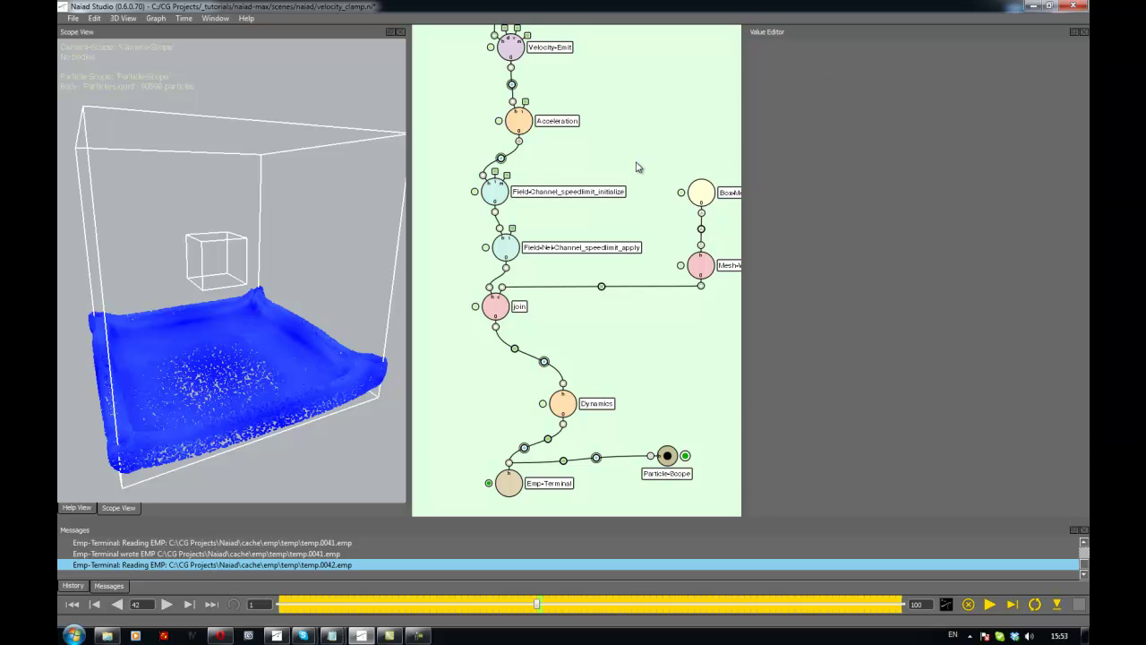
Save the scene, run the simulation from frame 1 and watch the falling liquid from several angles.
{"action": "key", "text": "ctrl+s"}
{"action": "key", "text": "Return"}
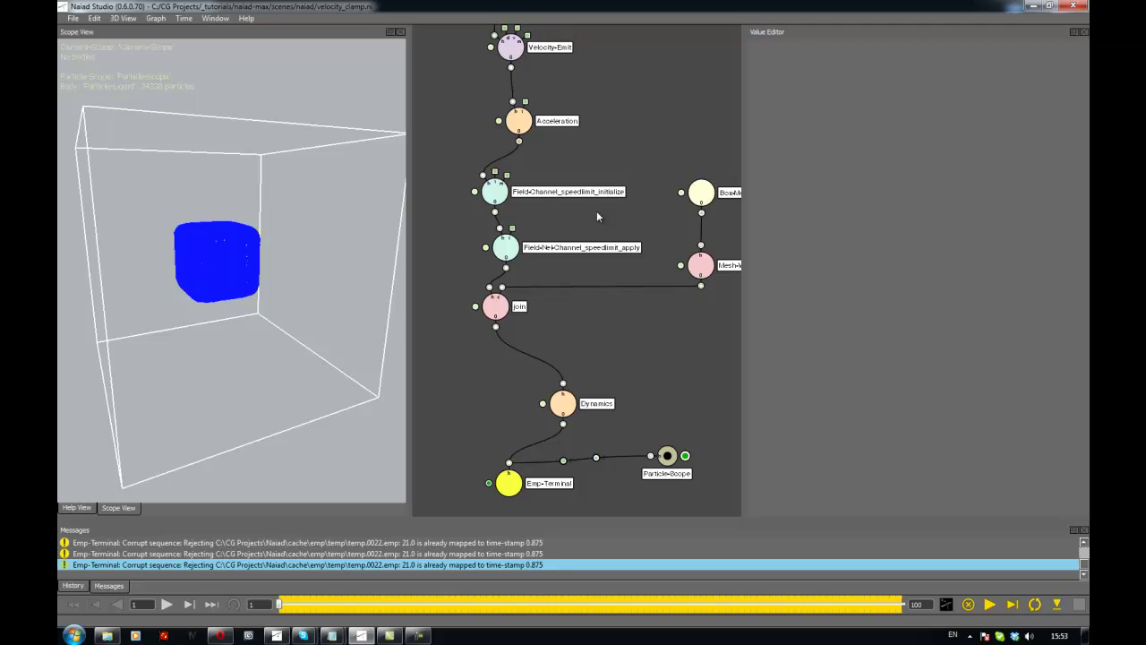
{"action": "key", "text": "F5"}
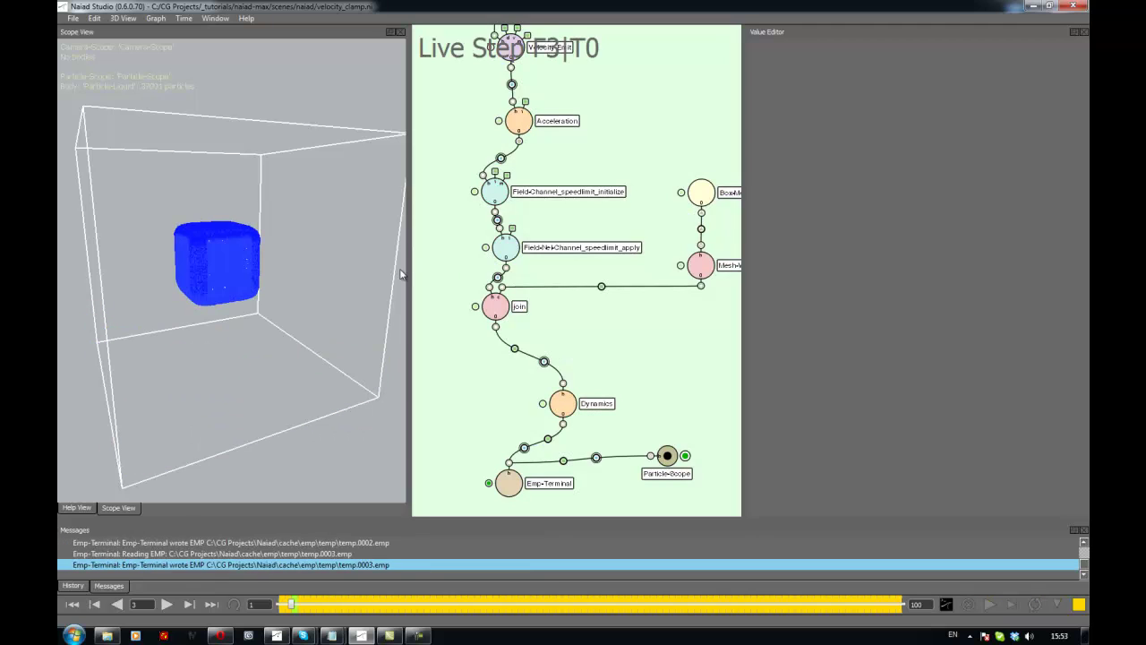
{"action": "left_click_drag", "start_coordinate": [315, 291], "coordinate": [340, 287], "text": "alt"}
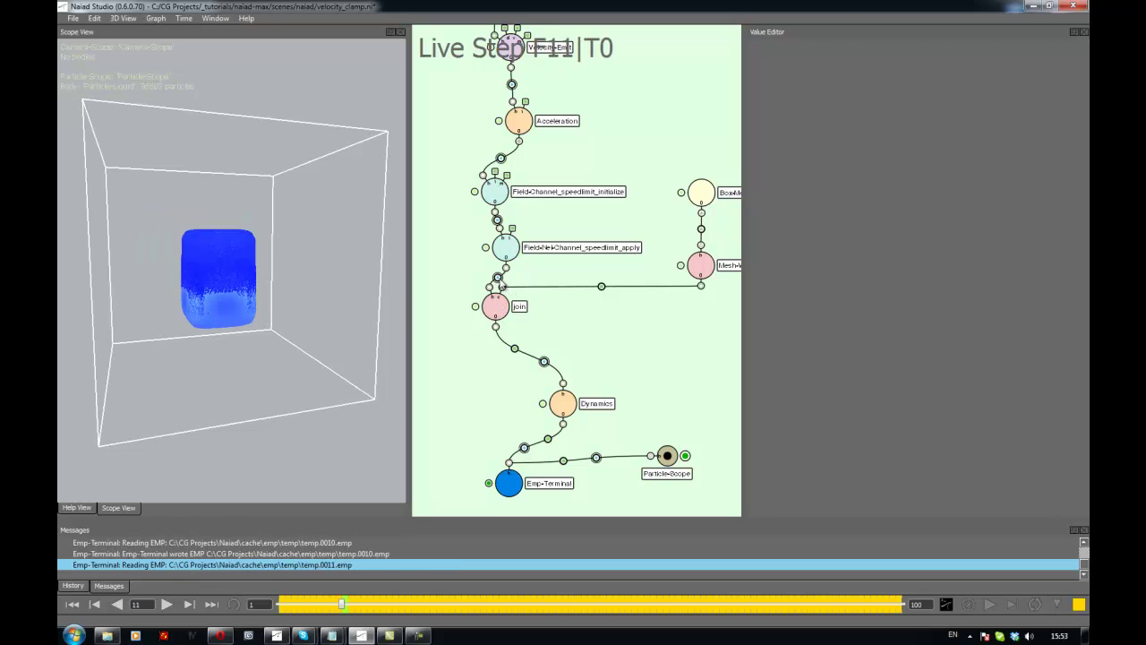
{"action": "left_click_drag", "start_coordinate": [331, 351], "coordinate": [306, 349], "text": "alt"}
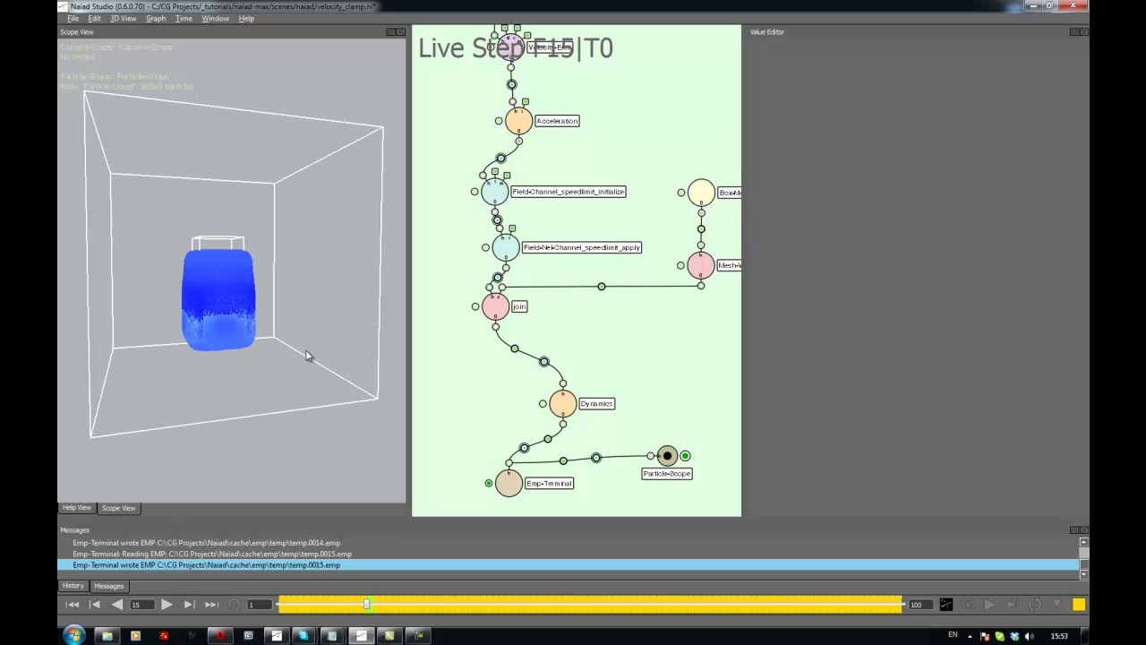
{"action": "left_click_drag", "start_coordinate": [245, 319], "coordinate": [267, 321], "text": "alt"}
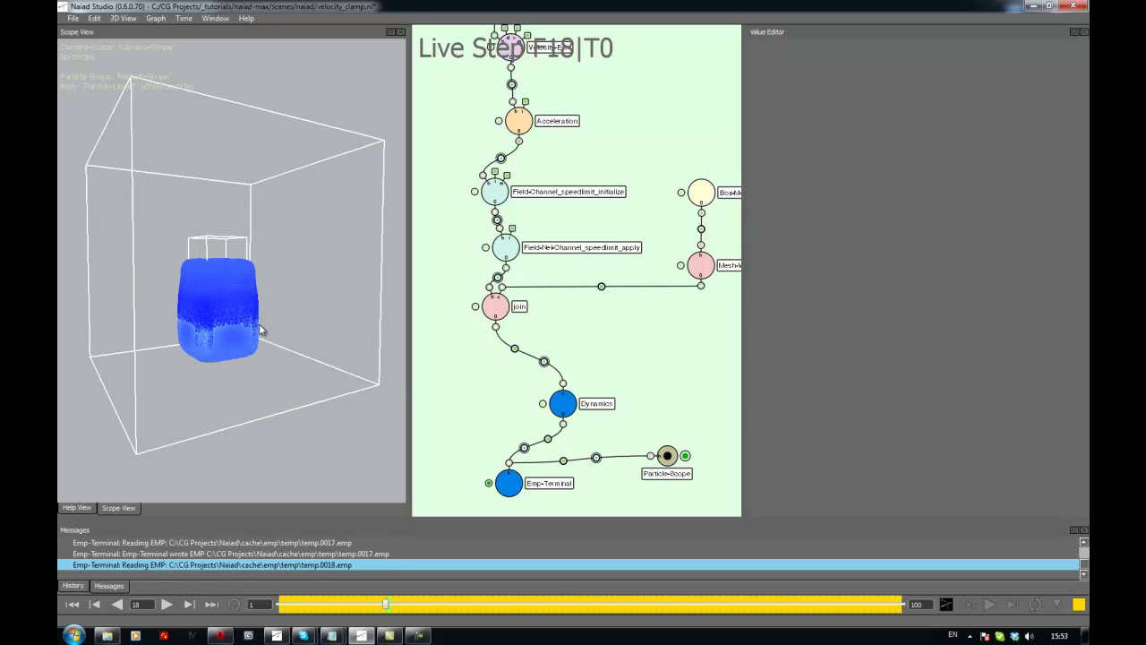
Shift the join, Dynamics, Emp-Terminal, Box-Mesh, Mesh-Volume and Particle-Scope nodes lower to open space below the speedlimit nodes.
{"action": "scroll", "coordinate": [591, 247], "scroll_direction": "down", "scroll_amount": 2}
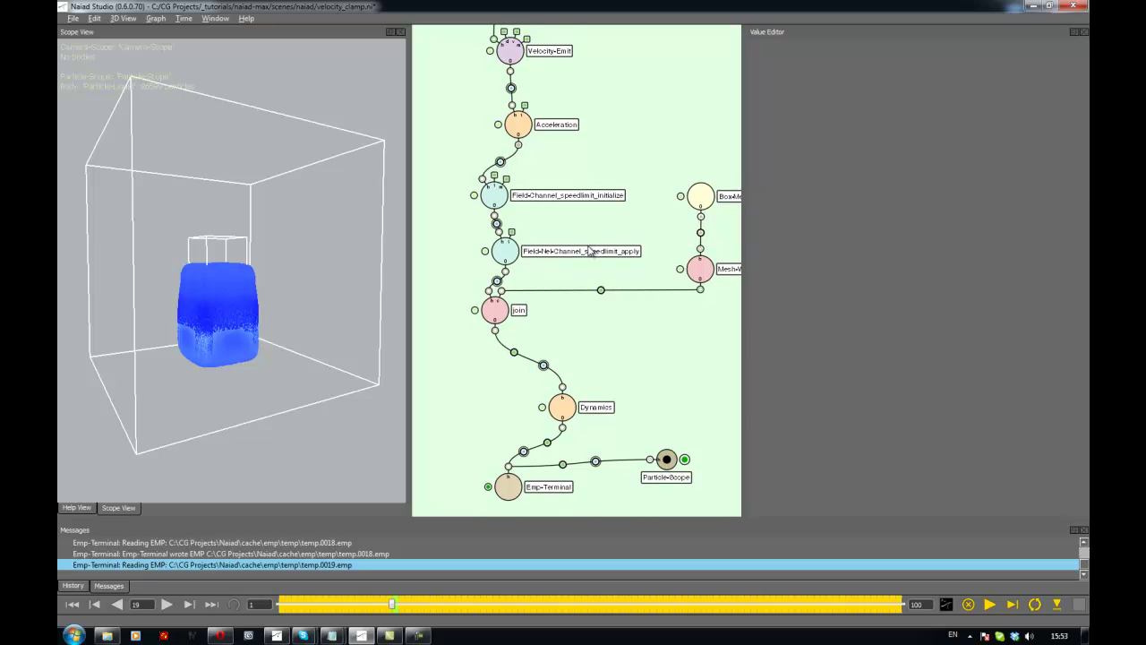
{"action": "left_click_drag", "start_coordinate": [457, 263], "coordinate": [612, 483]}
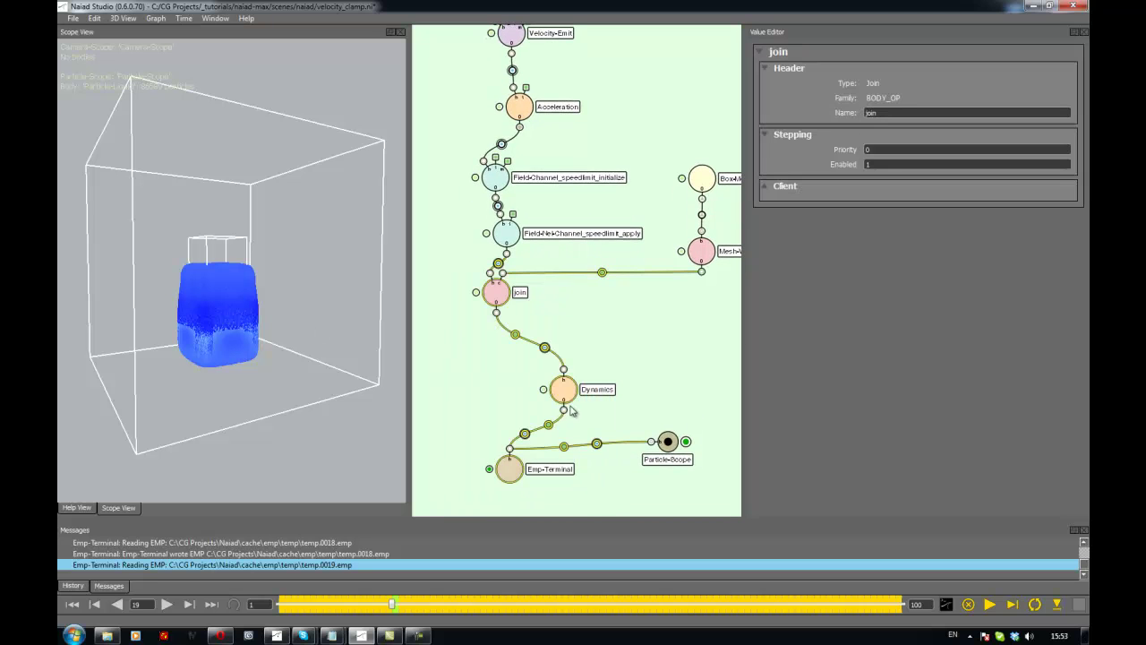
{"action": "left_click_drag", "start_coordinate": [566, 393], "coordinate": [557, 420]}
{"action": "left_click", "coordinate": [644, 325]}
{"action": "left_click_drag", "start_coordinate": [674, 143], "coordinate": [729, 296]}
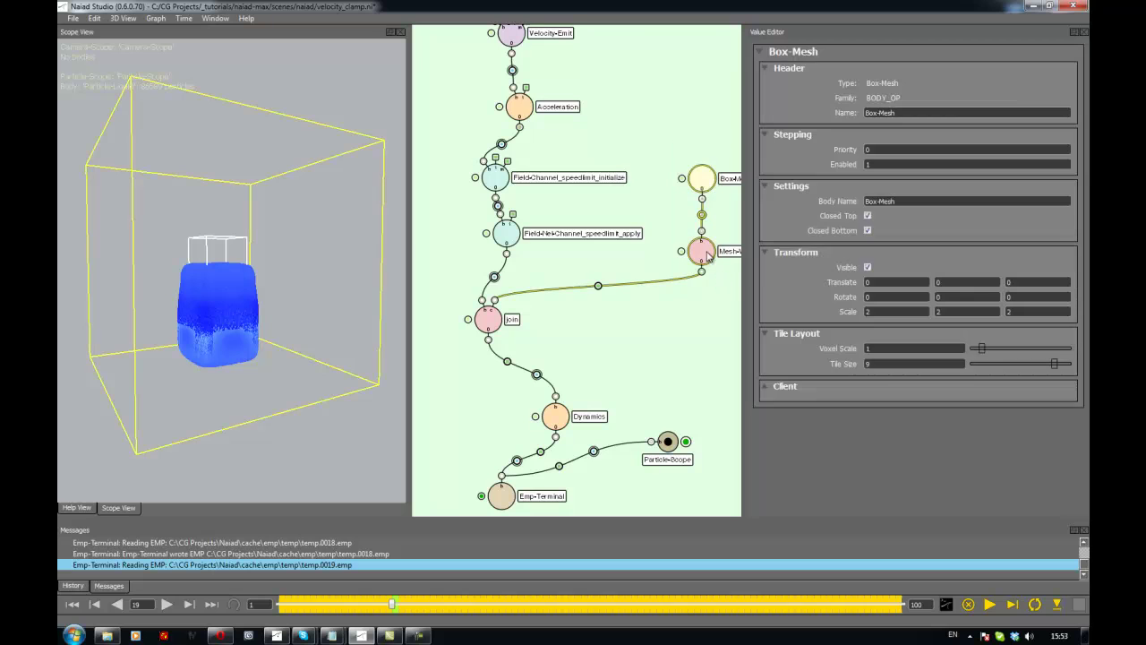
{"action": "left_click_drag", "start_coordinate": [703, 250], "coordinate": [702, 273]}
{"action": "left_click", "coordinate": [643, 331]}
{"action": "left_click", "coordinate": [670, 467]}
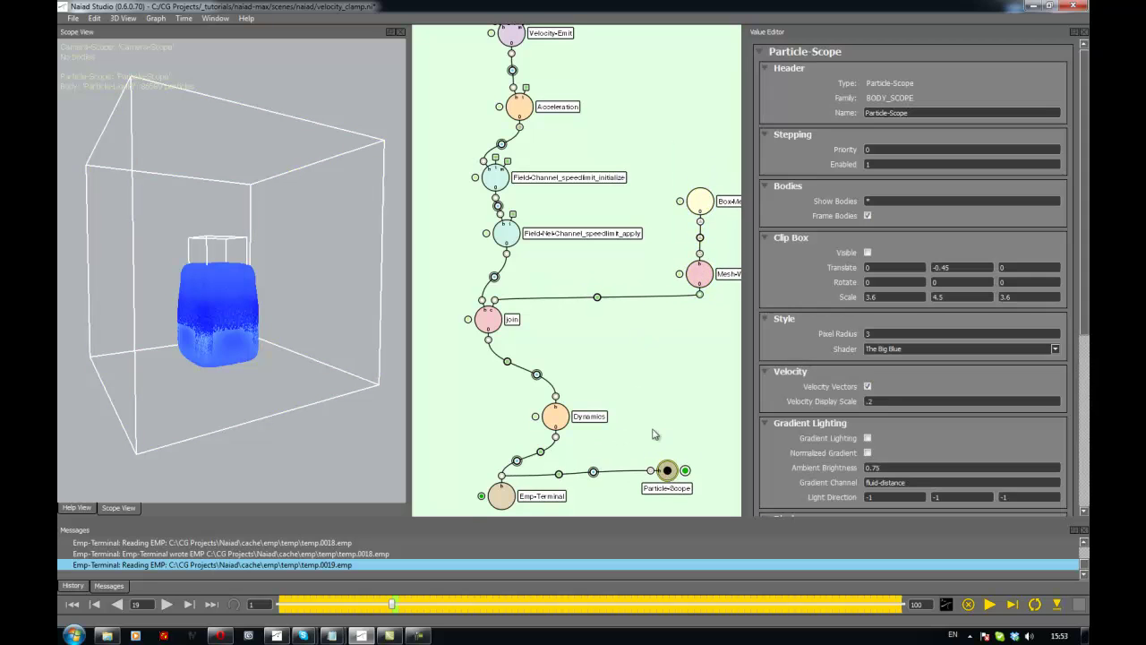
{"action": "left_click", "coordinate": [606, 334]}
Space the Field-Nel-Channel_speedlimit_apply node farther from Field-Channel_speedlimit_initialize in the graph.
{"action": "scroll", "coordinate": [591, 338], "scroll_direction": "up", "scroll_amount": 3}
{"action": "left_click", "coordinate": [519, 289]}
{"action": "left_click_drag", "start_coordinate": [520, 290], "coordinate": [534, 305]}
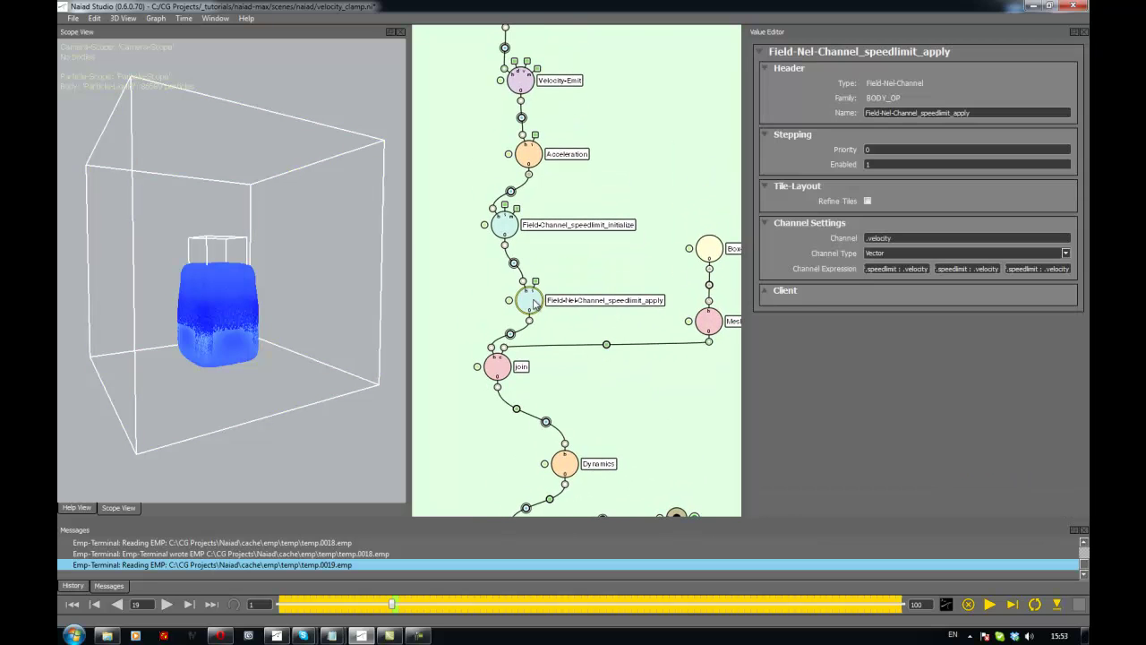
{"action": "left_click", "coordinate": [535, 306]}
Review the Value Action settings of Field-Channel_speedlimit_initialize and the channel expressions of Field-Nel-Channel_speedlimit_apply.
{"action": "left_click", "coordinate": [509, 236]}
{"action": "scroll", "coordinate": [769, 259], "scroll_direction": "down", "scroll_amount": 2}
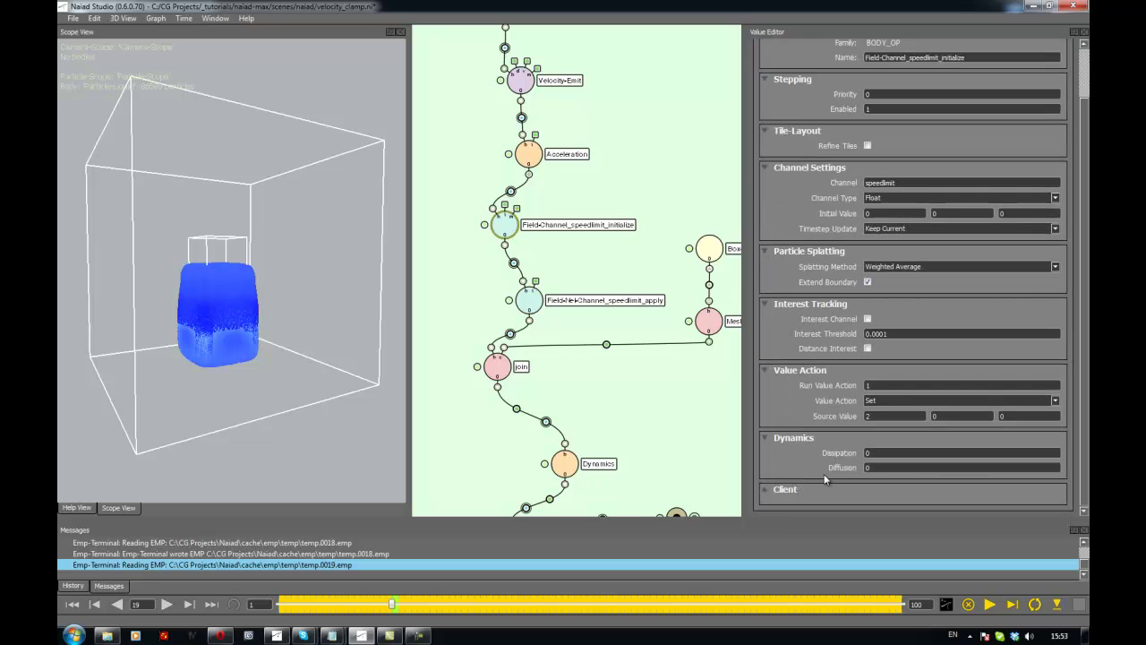
{"action": "left_click", "coordinate": [553, 304]}
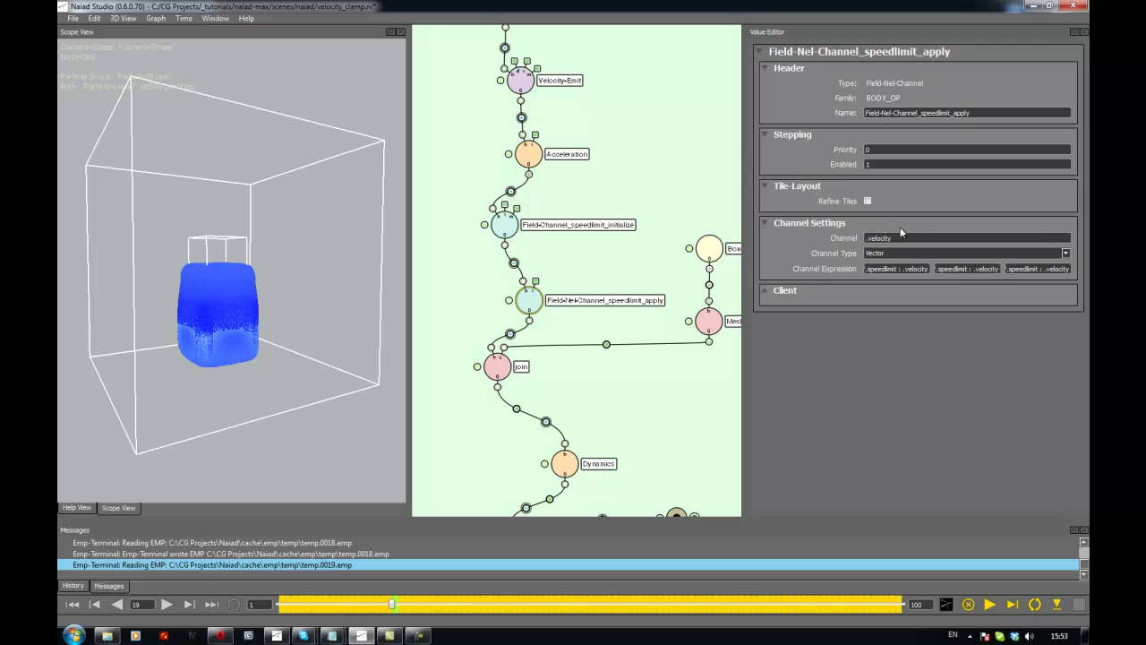
{"action": "left_click", "coordinate": [615, 239]}
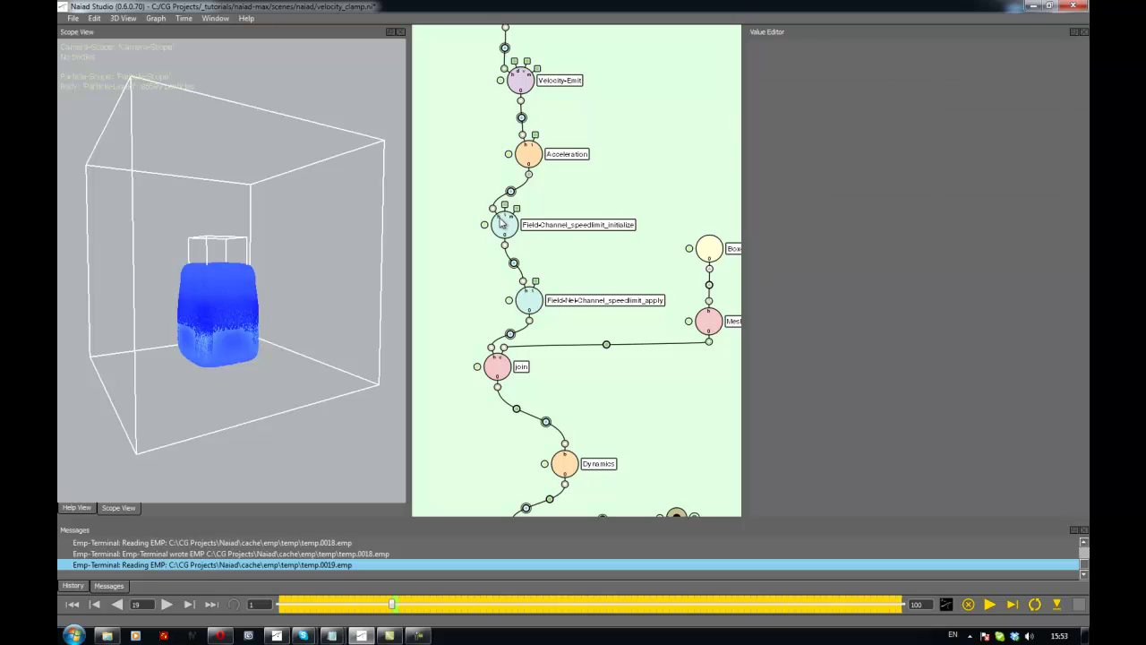
{"action": "mouse_move", "coordinate": [500, 218]}
{"action": "left_mouse_down"}
{"action": "mouse_move", "coordinate": [487, 220]}
{"action": "mouse_move", "coordinate": [501, 221]}
{"action": "left_mouse_up"}
{"action": "left_click", "coordinate": [560, 195]}
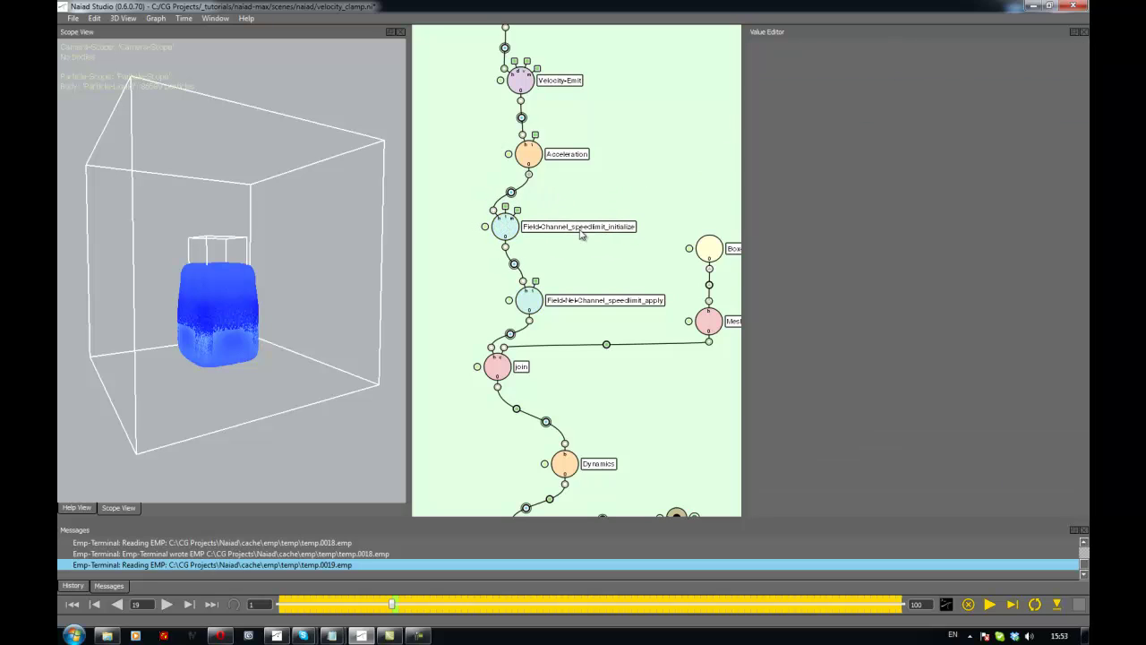
{"action": "left_click_drag", "start_coordinate": [590, 271], "coordinate": [574, 279]}
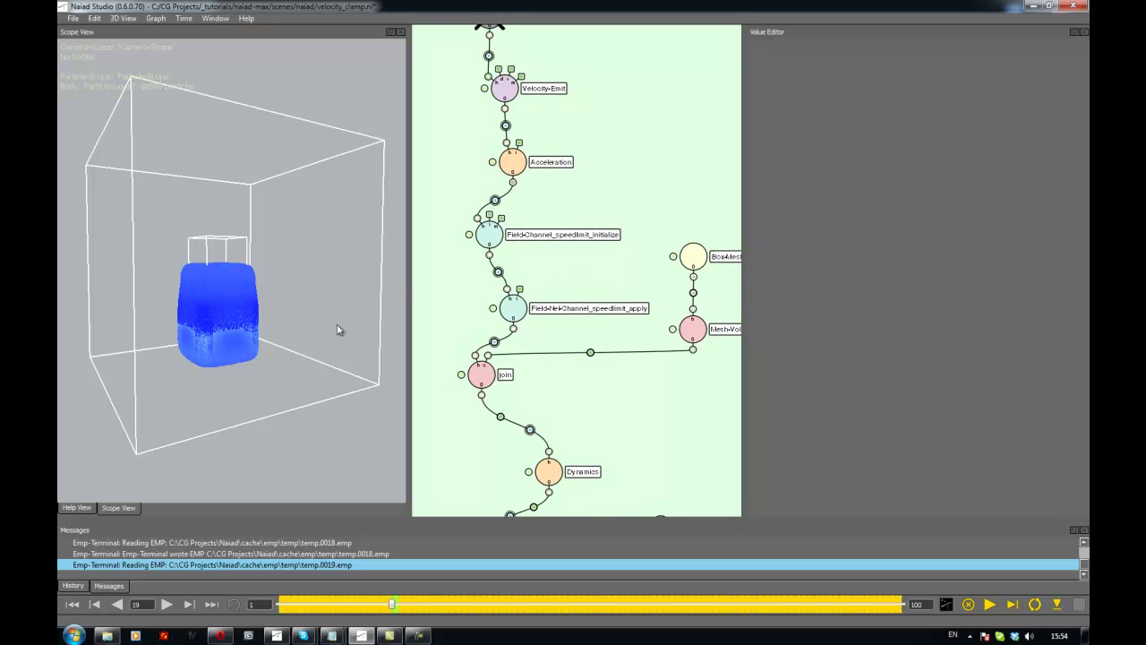
{"action": "left_click_drag", "start_coordinate": [337, 329], "coordinate": [323, 295], "text": "alt"}
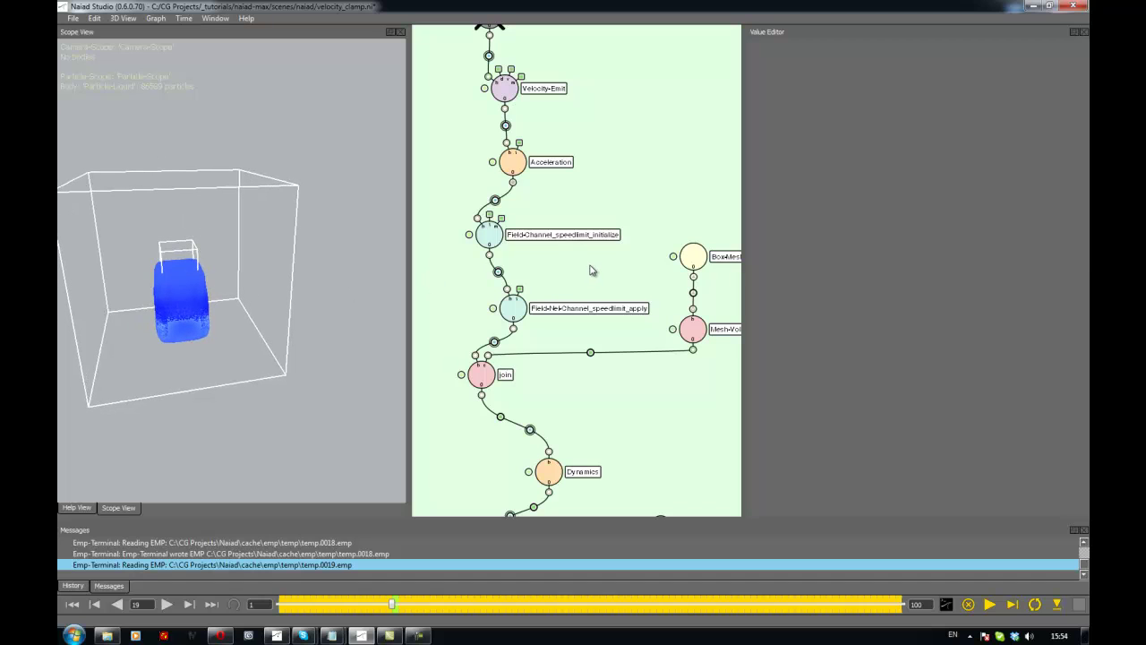
Move the Box-Mesh and Mesh-Volume nodes lower to free space beside the two speedlimit nodes.
{"action": "left_click_drag", "start_coordinate": [643, 240], "coordinate": [625, 341]}
{"action": "left_click", "coordinate": [670, 298]}
{"action": "middle_click_drag", "start_coordinate": [658, 297], "coordinate": [599, 292]}
{"action": "left_click_drag", "start_coordinate": [642, 244], "coordinate": [520, 390]}
{"action": "left_click_drag", "start_coordinate": [558, 338], "coordinate": [666, 414]}
{"action": "left_click", "coordinate": [640, 254]}
Add a Field-Distance-Sphere node and place it beside Field-Channel_speedlimit_initialize.
{"action": "key", "text": "Tab"}
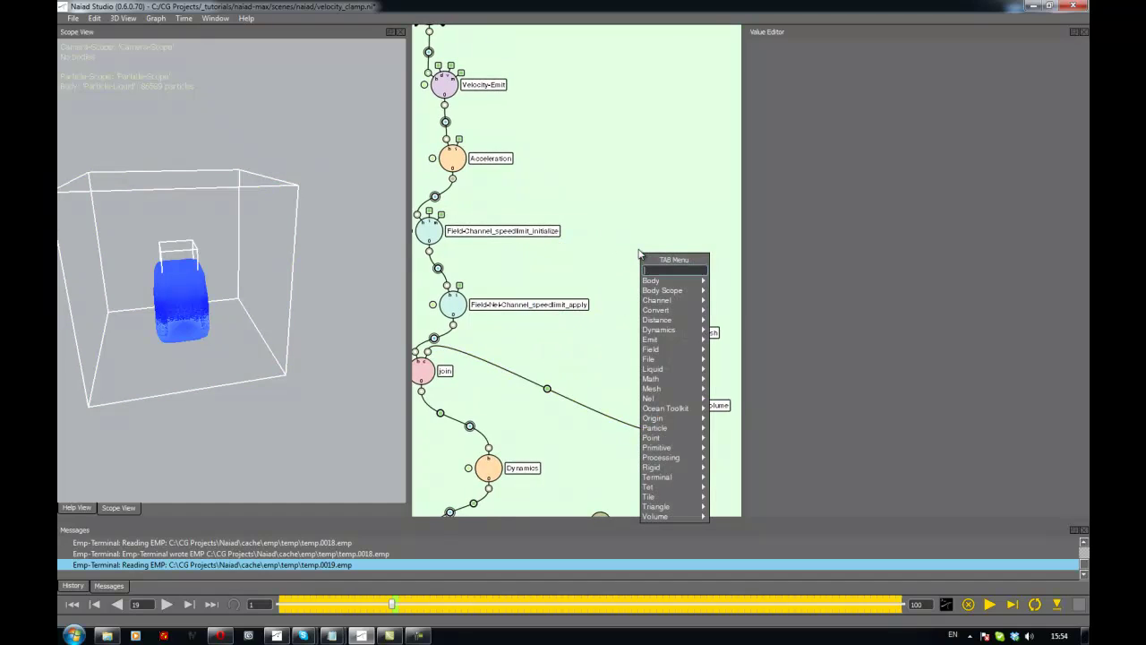
{"action": "type", "text": "sphere-volume"}
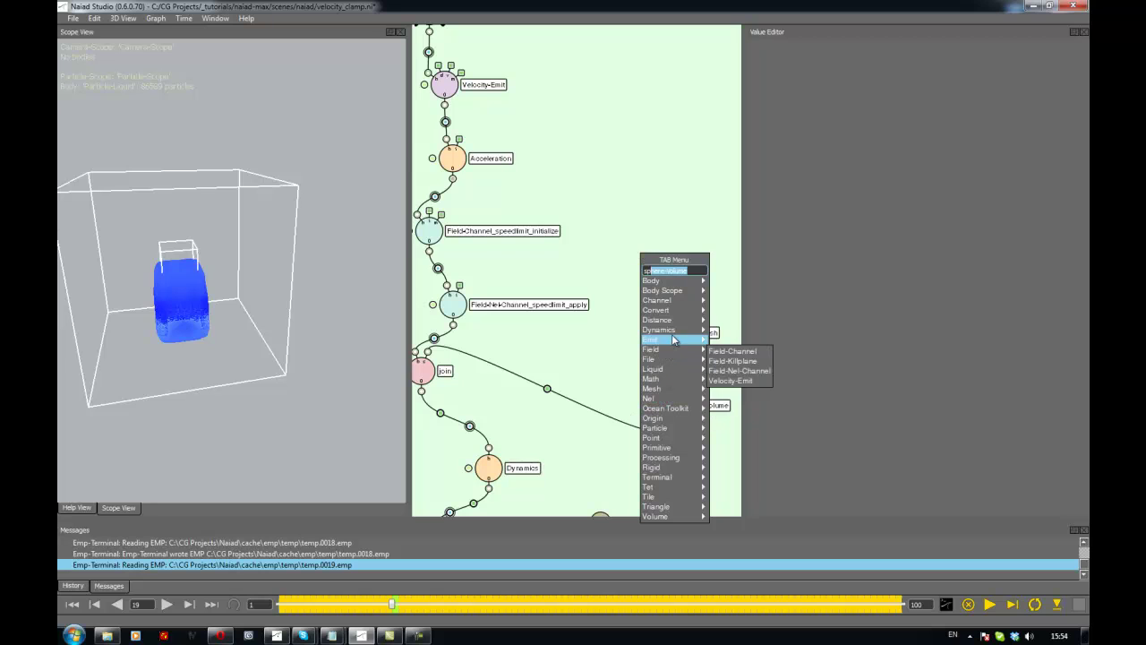
{"action": "mouse_move", "coordinate": [674, 331]}
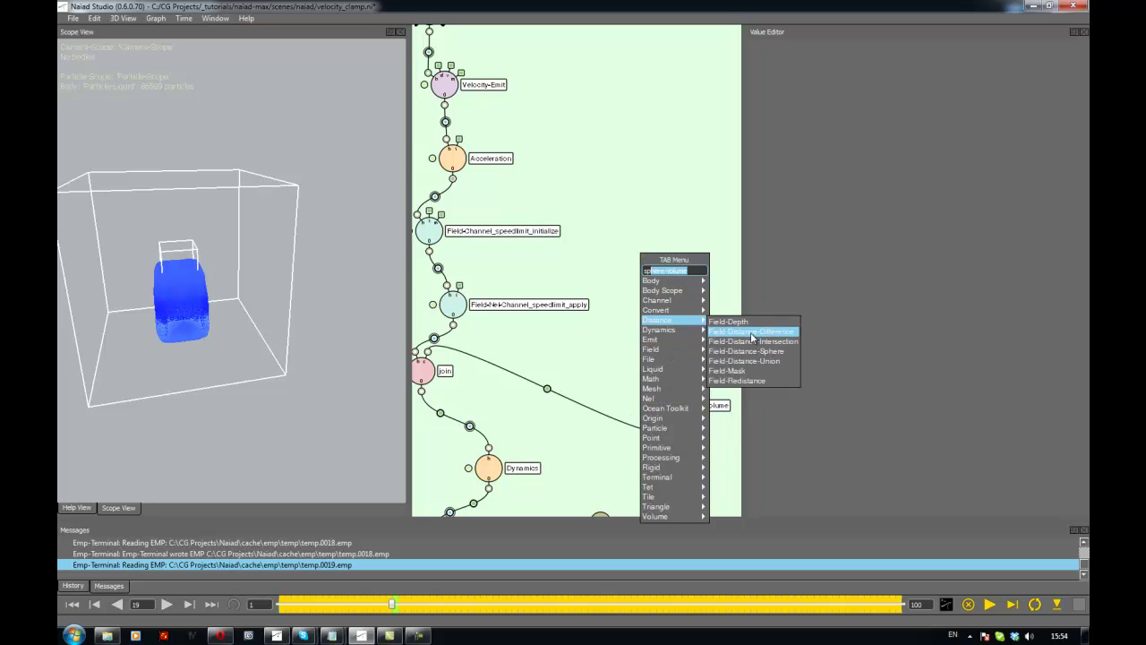
{"action": "left_click", "coordinate": [785, 351]}
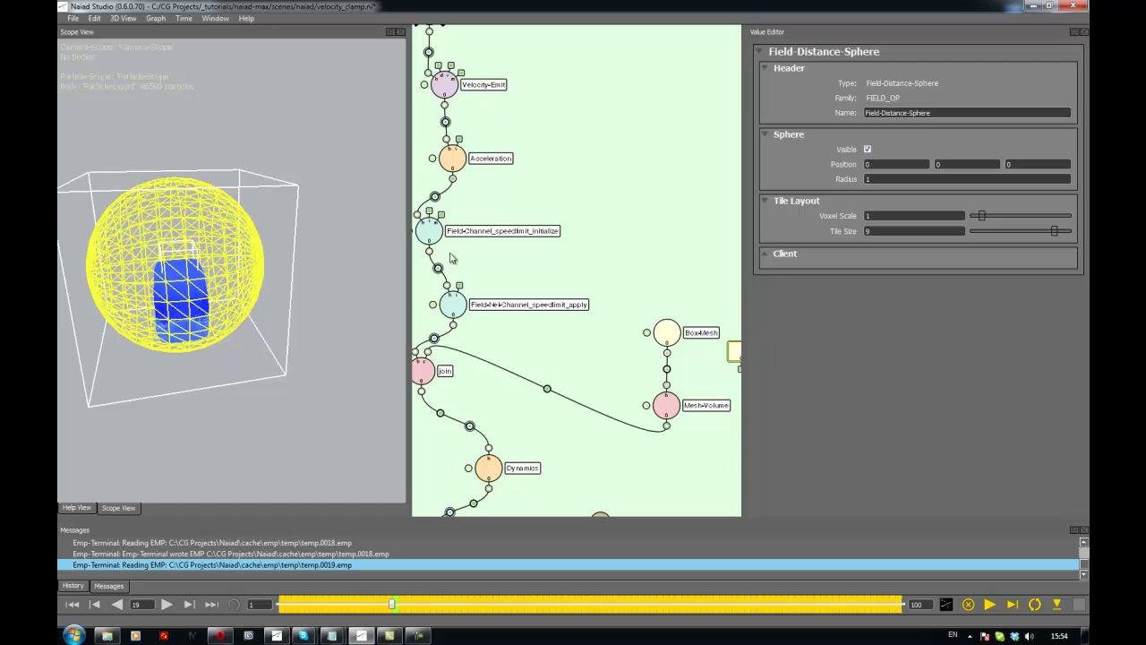
{"action": "left_click", "coordinate": [696, 275]}
{"action": "left_click_drag", "start_coordinate": [734, 350], "coordinate": [611, 243]}
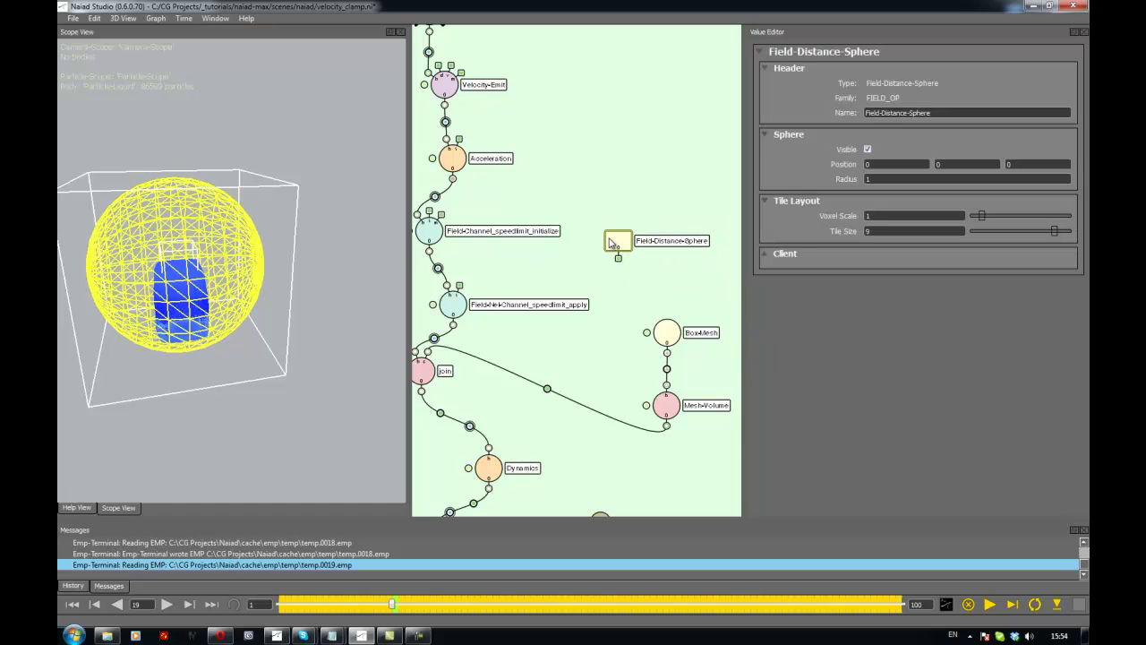
Set the Field-Distance-Sphere's radius to 0.5 and activate the move gizmo for it.
{"action": "left_click_drag", "start_coordinate": [324, 309], "coordinate": [307, 283], "text": "alt"}
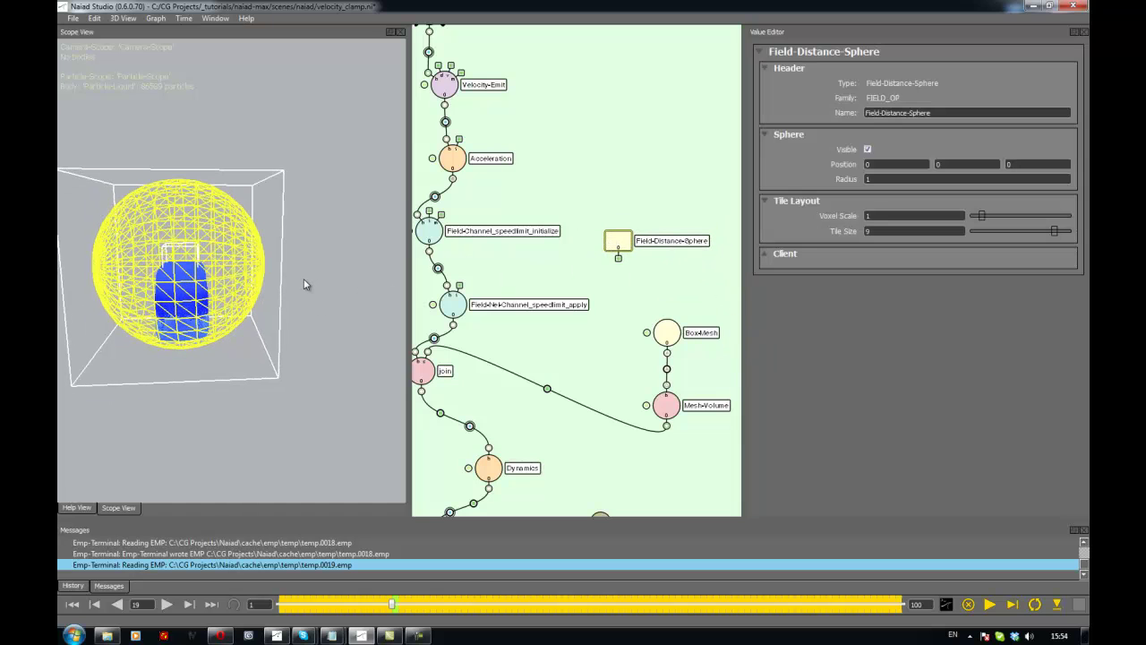
{"action": "key", "text": "w"}
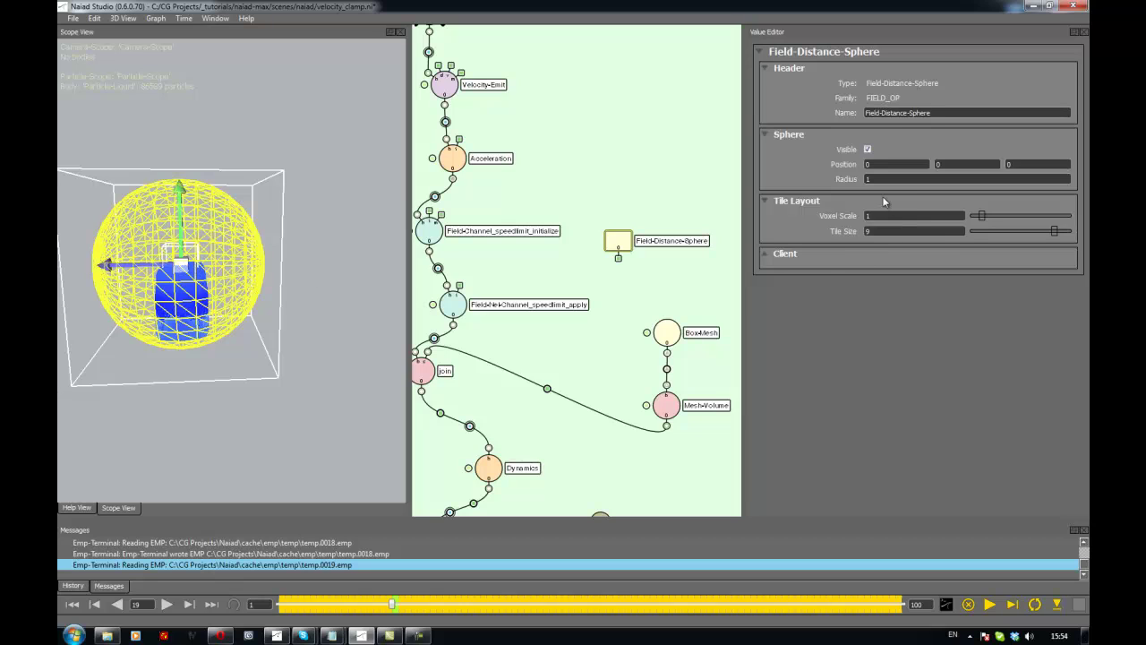
{"action": "left_click", "coordinate": [830, 180]}
{"action": "type", "text": ".5"}
{"action": "key", "text": "Return"}
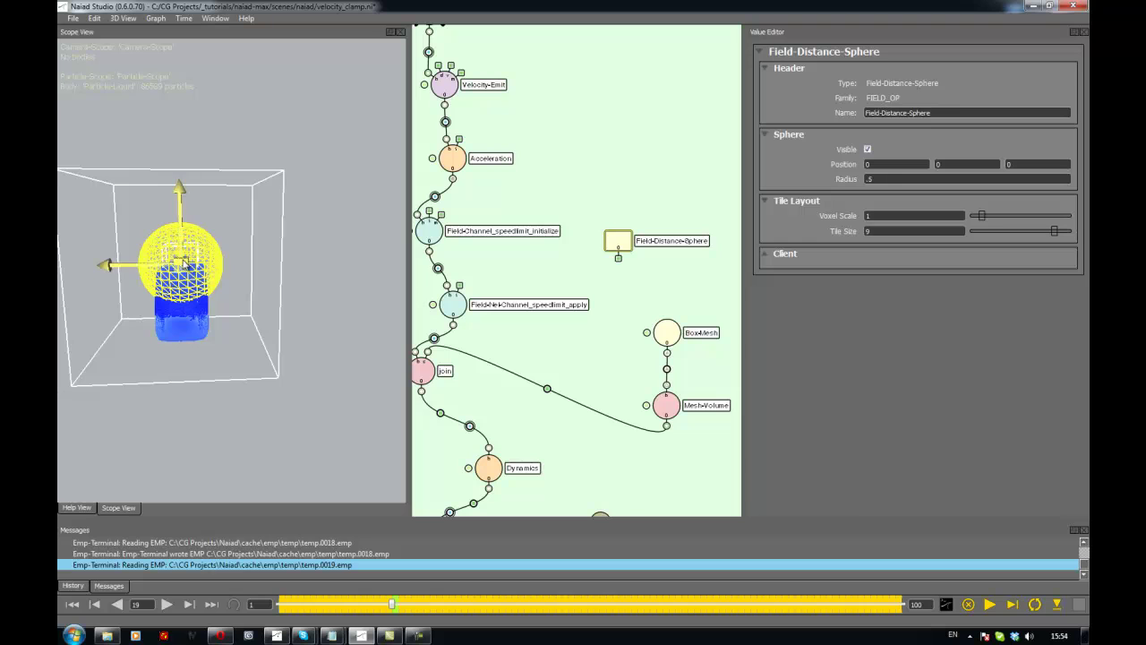
Move the sphere beside the liquid at a lower corner of the domain, at about 0.24, -0.84, -0.97.
{"action": "left_click_drag", "start_coordinate": [181, 263], "coordinate": [276, 338]}
{"action": "left_click_drag", "start_coordinate": [314, 387], "coordinate": [307, 466], "text": "alt"}
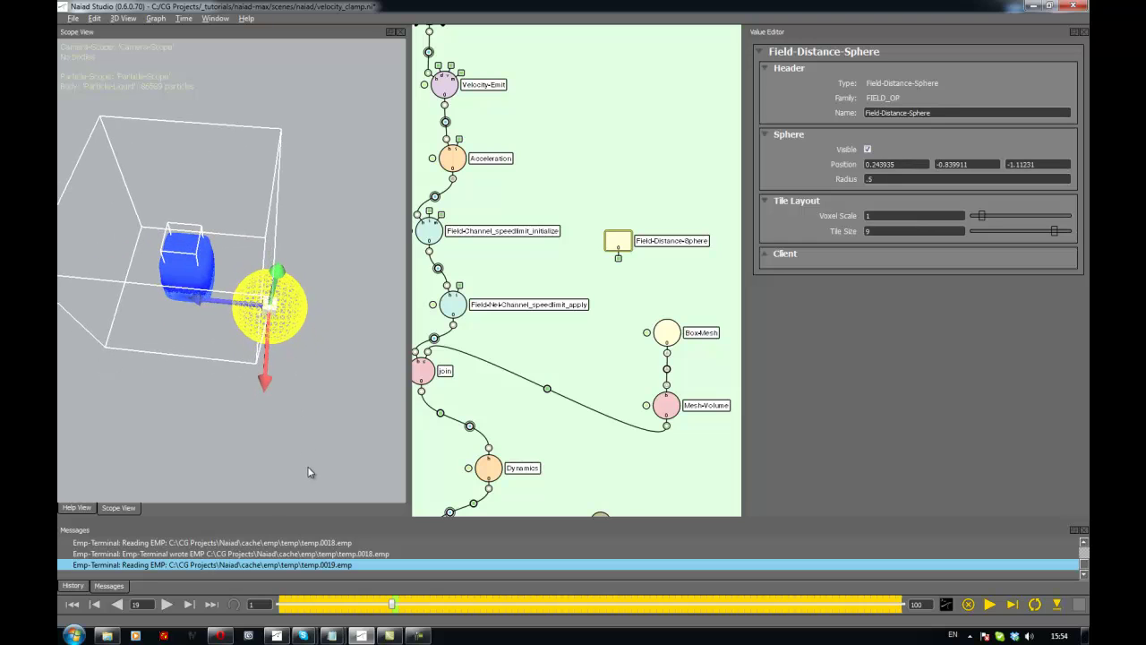
{"action": "left_click", "coordinate": [215, 301]}
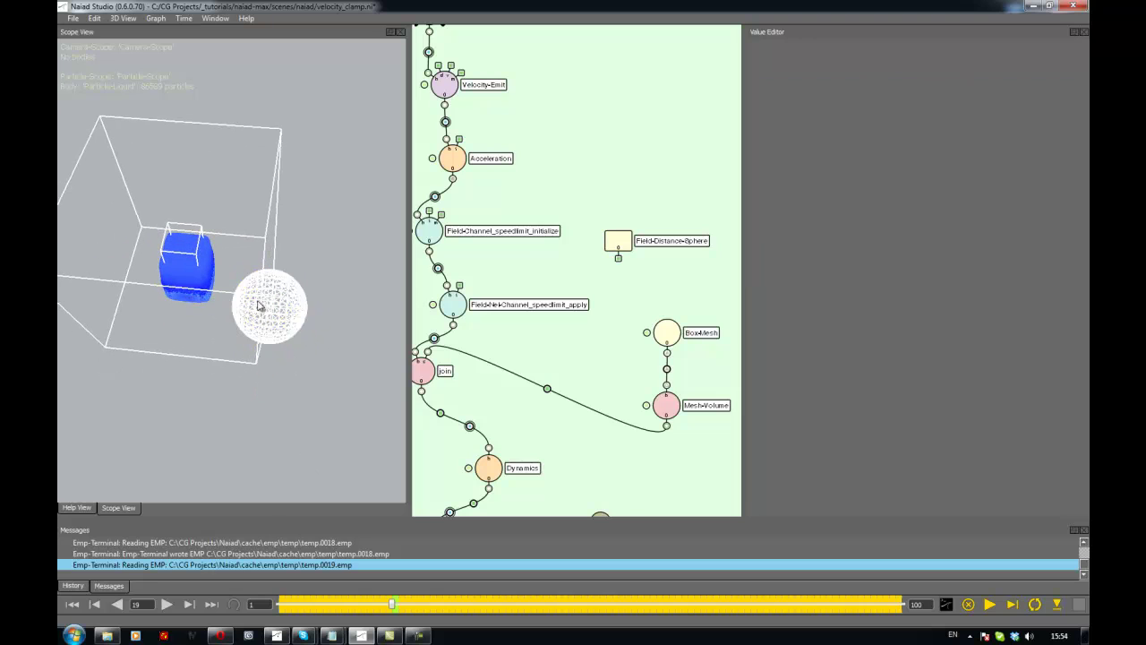
{"action": "left_click", "coordinate": [293, 310]}
{"action": "left_click_drag", "start_coordinate": [221, 305], "coordinate": [232, 180]}
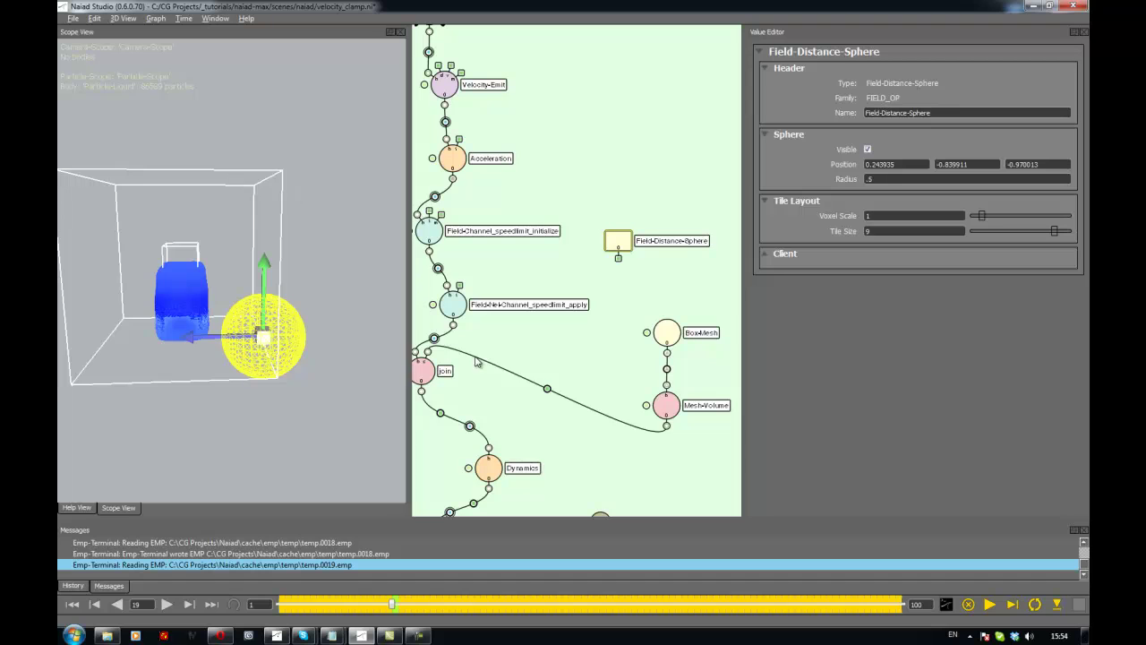
Move the join node and everything below it lower, then Field-Nel-Channel_speedlimit_apply, to open a gap below Field-Channel_speedlimit_initialize.
{"action": "middle_click_drag", "start_coordinate": [476, 361], "coordinate": [573, 228], "text": "alt"}
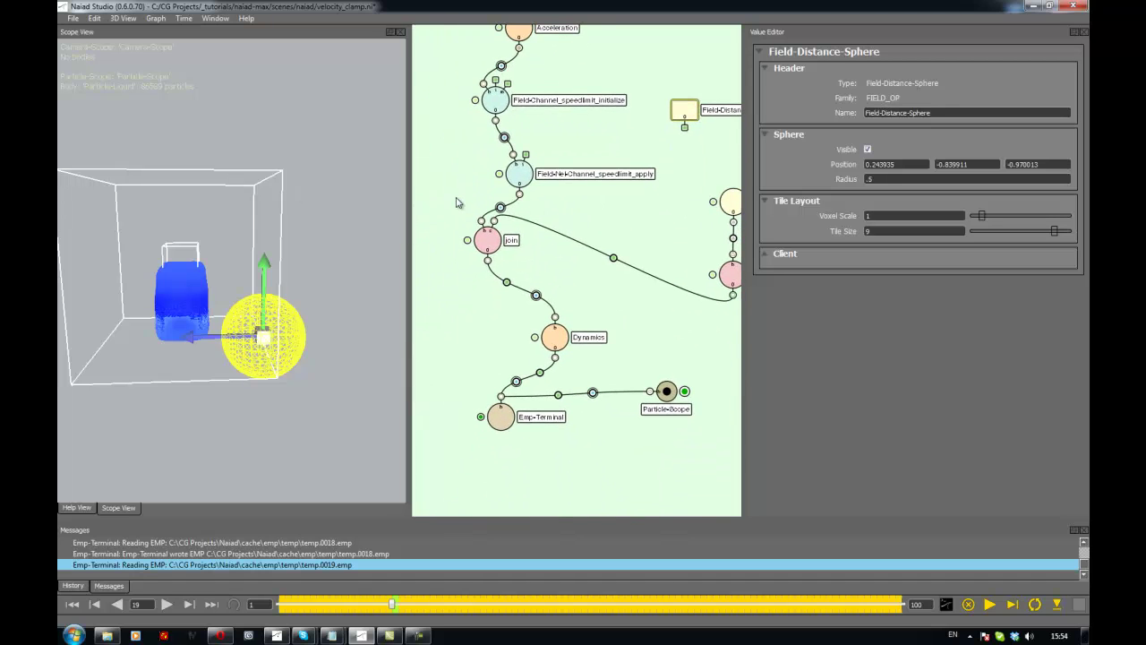
{"action": "left_click_drag", "start_coordinate": [456, 203], "coordinate": [741, 461]}
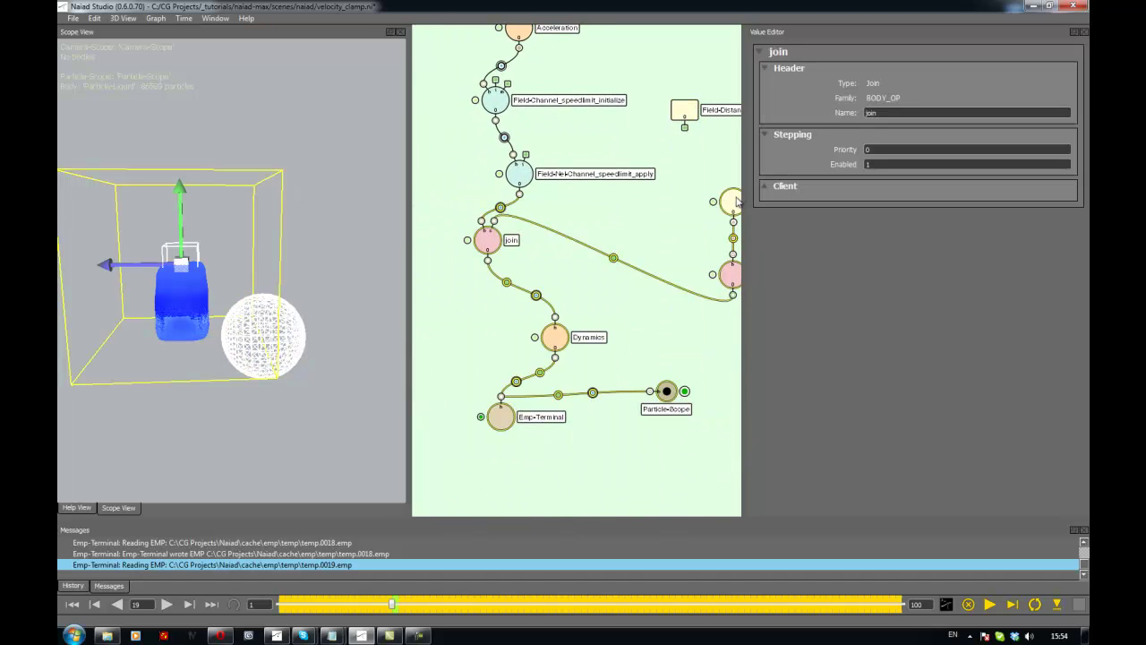
{"action": "left_click_drag", "start_coordinate": [736, 202], "coordinate": [740, 270]}
{"action": "left_click", "coordinate": [645, 271]}
{"action": "left_click_drag", "start_coordinate": [527, 183], "coordinate": [491, 260]}
{"action": "left_click", "coordinate": [557, 171]}
Examine the sphere's placement relative to the liquid and the channel settings of Field-Channel_speedlimit_initialize.
{"action": "middle_click_drag", "start_coordinate": [558, 171], "coordinate": [578, 304], "text": "alt"}
{"action": "left_click_drag", "start_coordinate": [364, 424], "coordinate": [361, 426], "text": "alt"}
{"action": "left_click_drag", "start_coordinate": [357, 437], "coordinate": [308, 395], "text": "alt"}
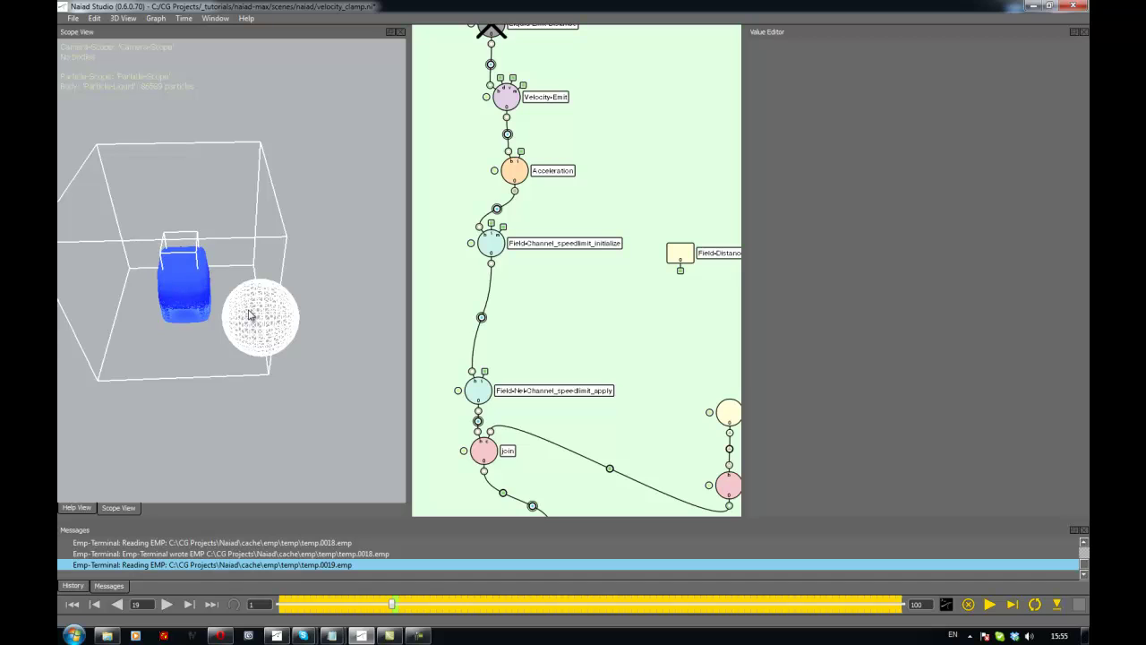
{"action": "left_click_drag", "start_coordinate": [490, 244], "coordinate": [474, 251]}
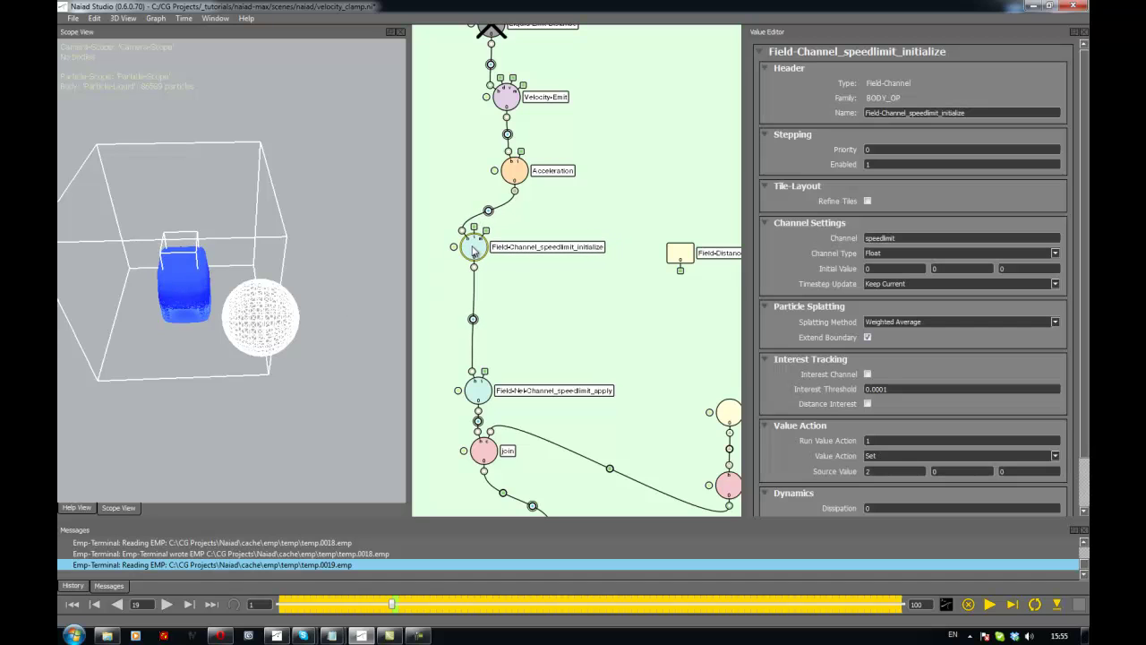
{"action": "left_click_drag", "start_coordinate": [230, 376], "coordinate": [266, 268], "text": "alt"}
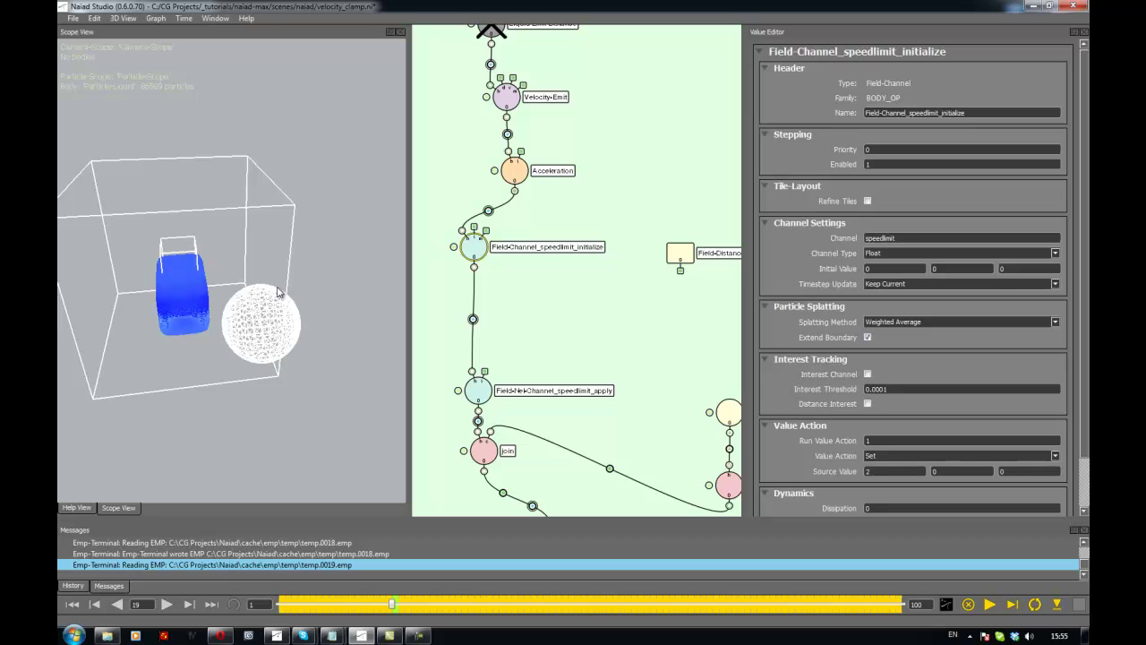
{"action": "left_click", "coordinate": [577, 257]}
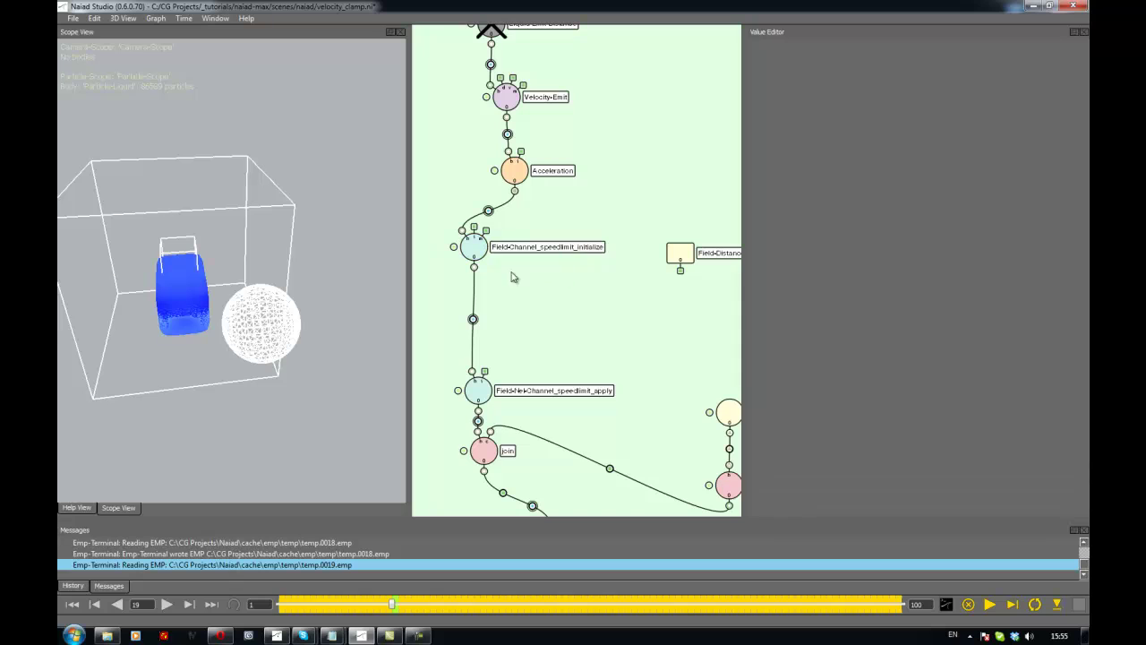
{"action": "left_click", "coordinate": [465, 246]}
{"action": "left_click", "coordinate": [540, 286]}
{"action": "left_click", "coordinate": [489, 254]}
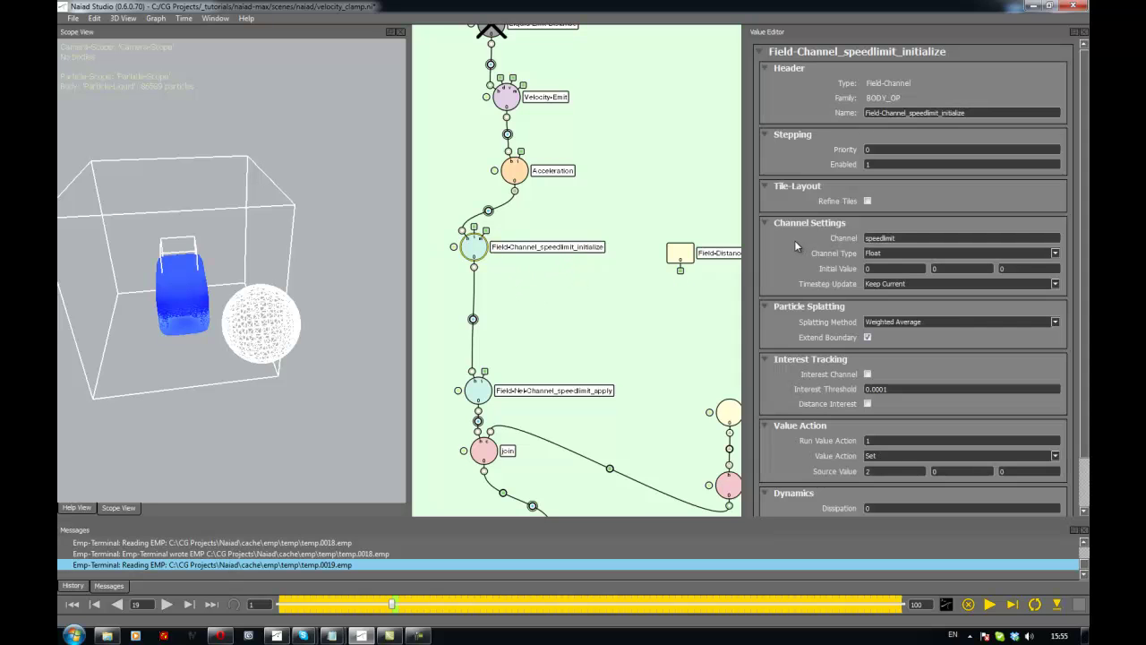
{"action": "left_click_drag", "start_coordinate": [337, 304], "coordinate": [367, 299], "text": "alt"}
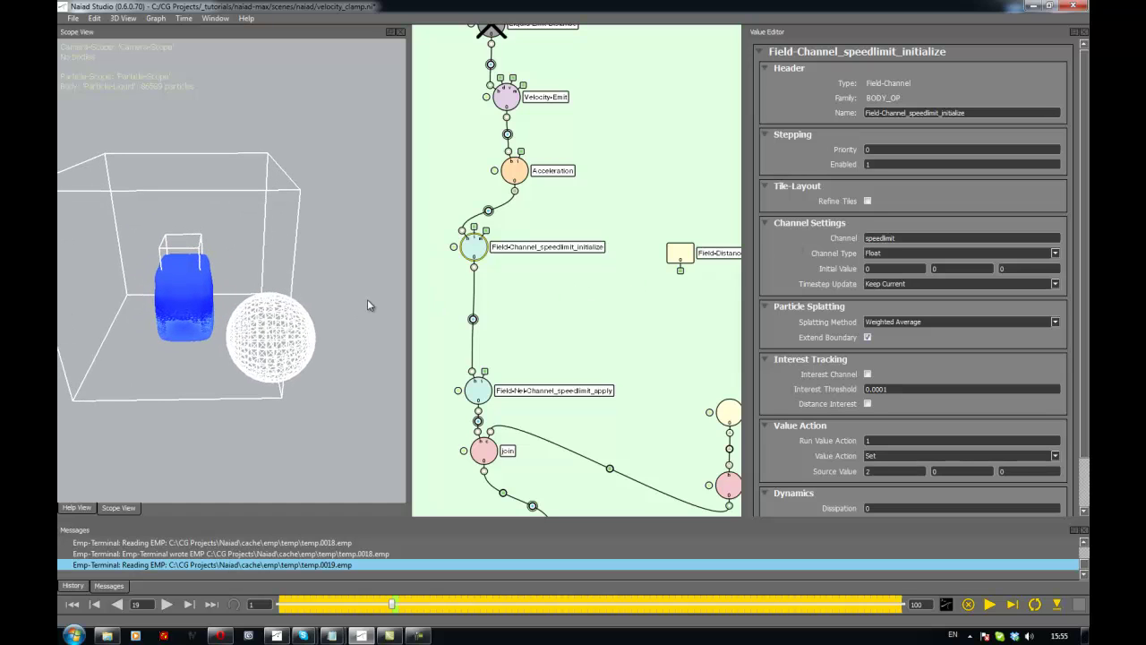
Set Run Value Action to 0 on Field-Channel_speedlimit_initialize, undoing any accidental deletion of the node.
{"action": "scroll", "coordinate": [772, 253], "scroll_direction": "down", "scroll_amount": 1}
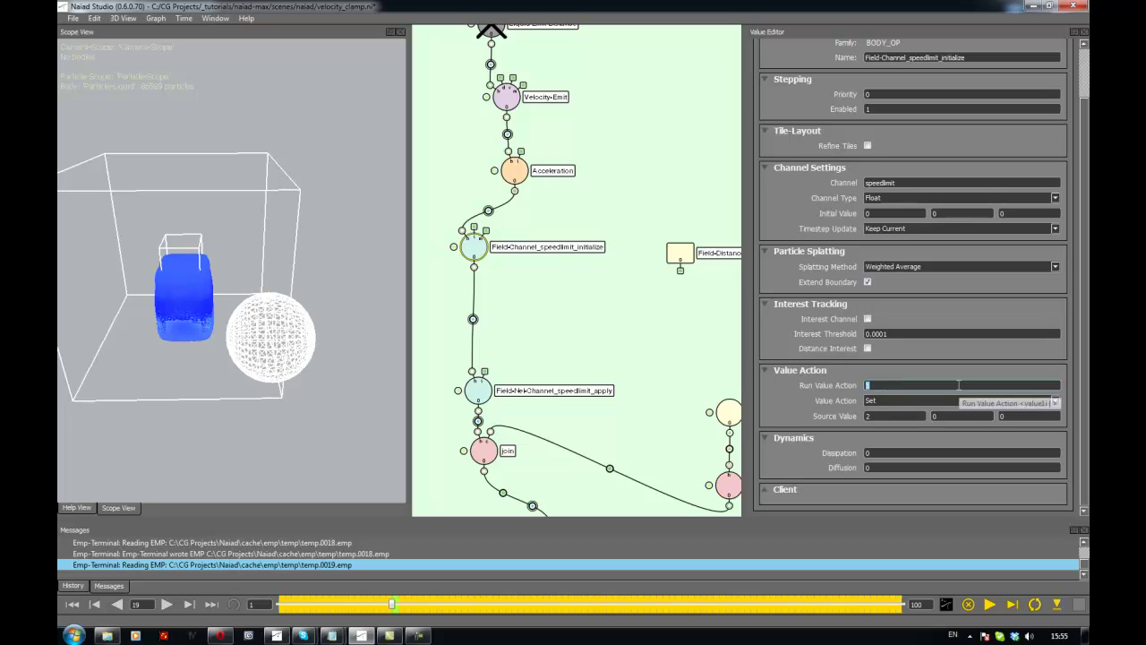
{"action": "key", "text": "Delete"}
{"action": "key", "text": "Delete"}
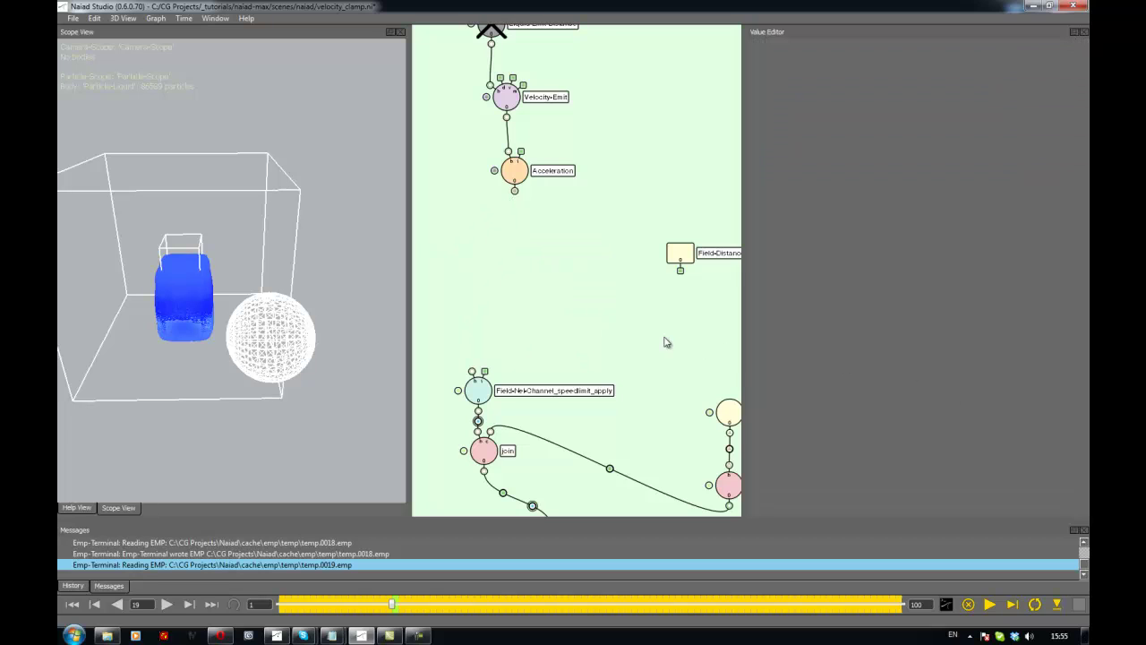
{"action": "key", "text": "ctrl+z"}
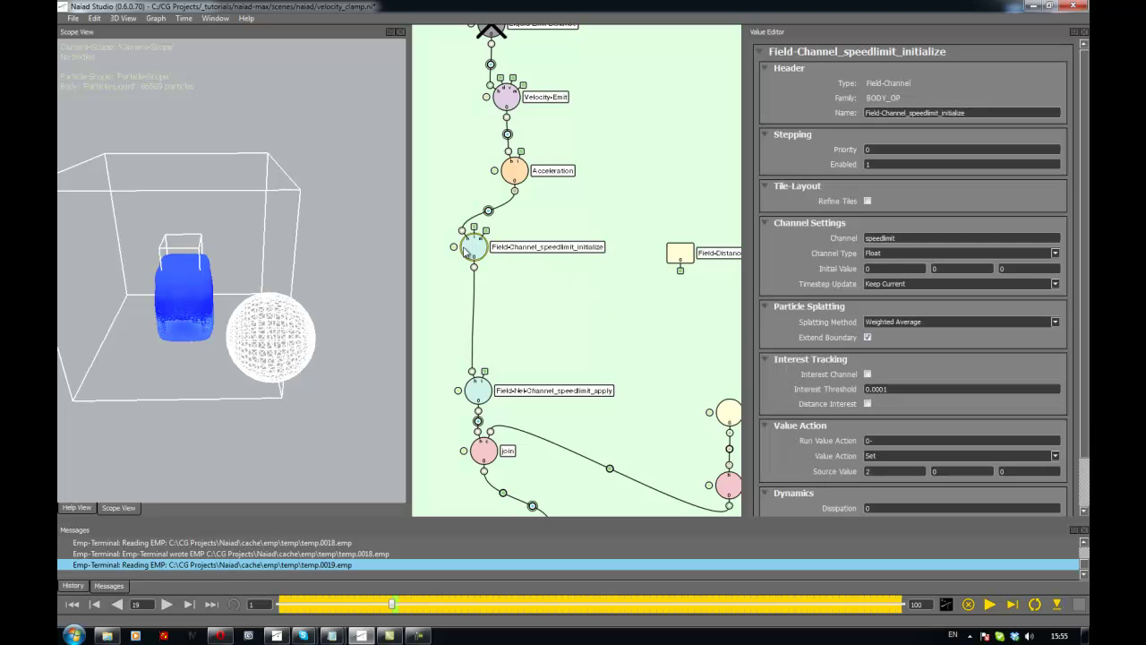
{"action": "scroll", "coordinate": [770, 390], "scroll_direction": "down", "scroll_amount": 1}
{"action": "left_click", "coordinate": [897, 385]}
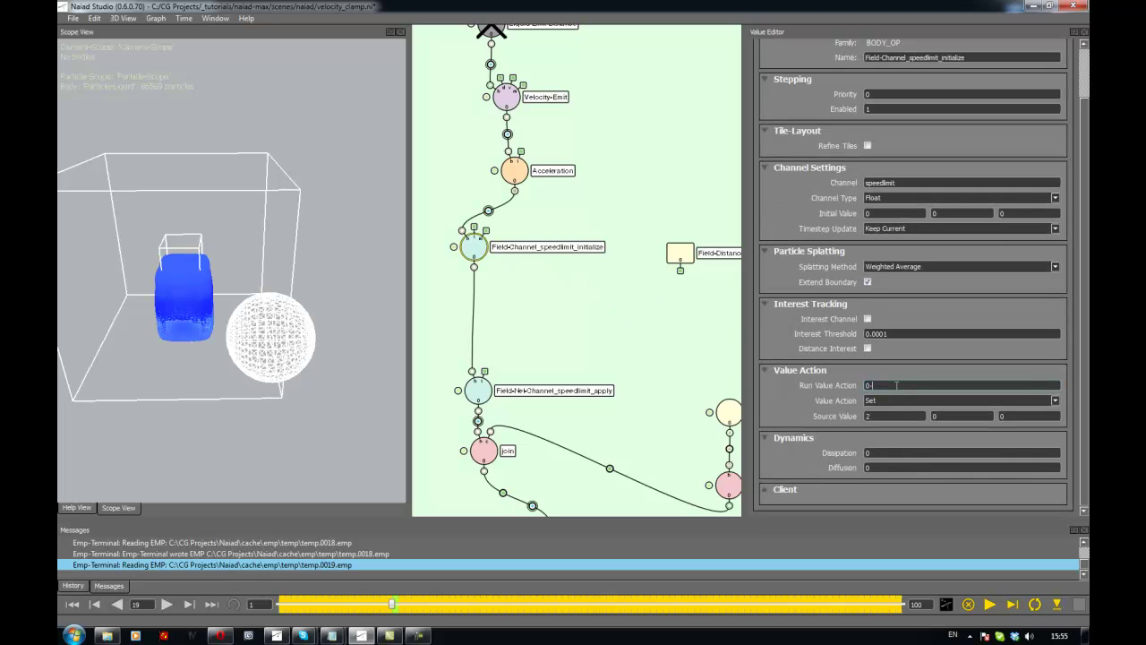
{"action": "key", "text": "Return"}
{"action": "left_click", "coordinate": [640, 237]}
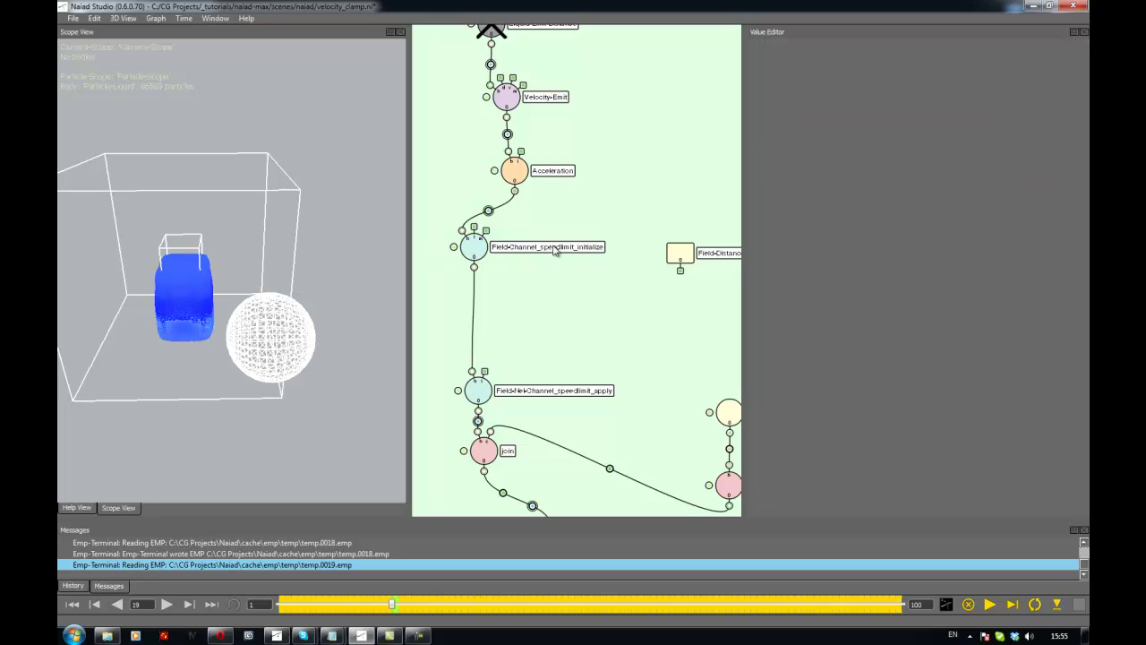
Set the first Initial Value of the speedlimit channel to 9999 on Field-Channel_speedlimit_initialize.
{"action": "left_click", "coordinate": [474, 247]}
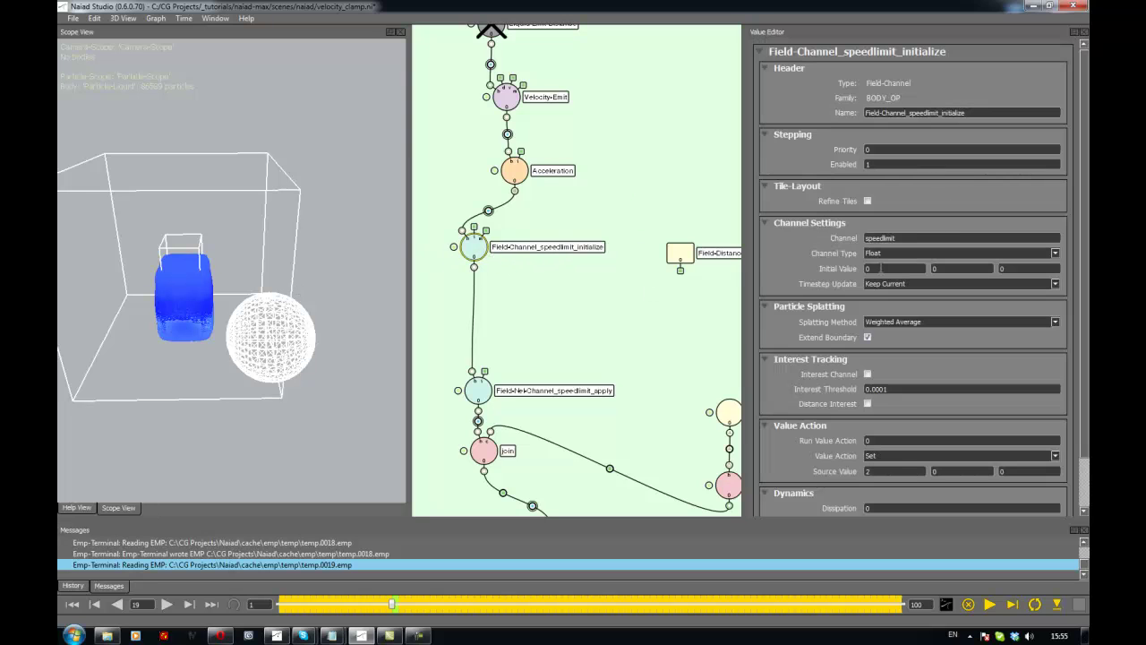
{"action": "left_click", "coordinate": [880, 268]}
{"action": "type", "text": "9999"}
{"action": "left_click", "coordinate": [542, 301]}
{"action": "left_click", "coordinate": [481, 246]}
{"action": "left_click", "coordinate": [614, 312]}
{"action": "scroll", "coordinate": [652, 310], "scroll_direction": "down", "scroll_amount": 1}
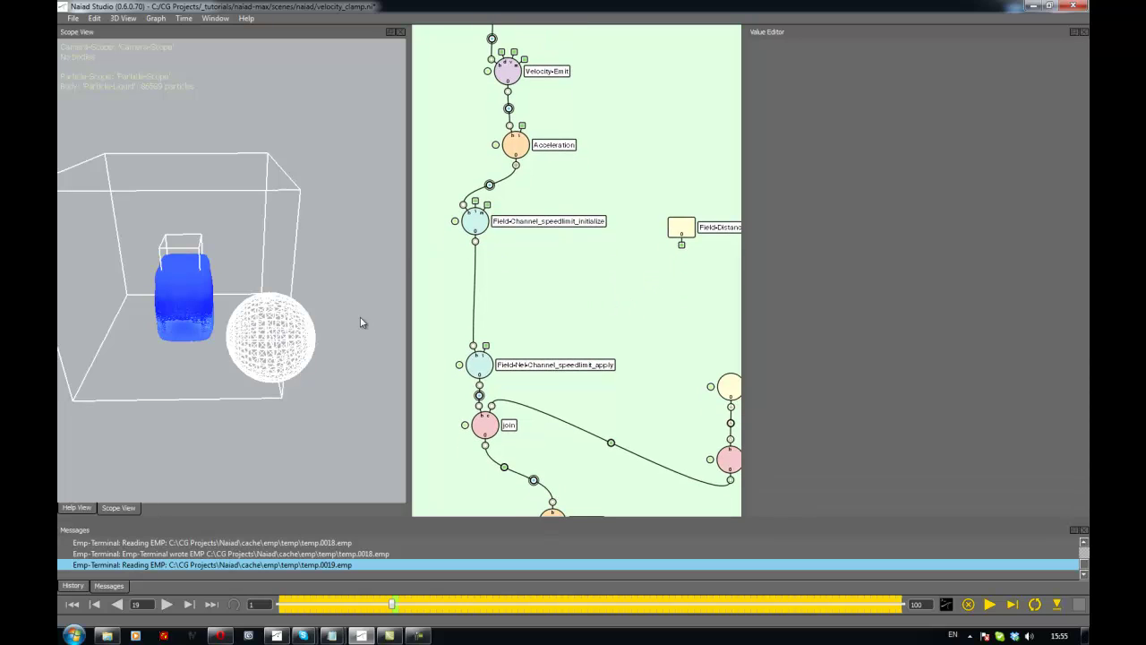
Duplicate Field-Channel_speedlimit_initialize, connect the copy between the original and Field-Nel-Channel_speedlimit_apply, and align it in the chain.
{"action": "left_click", "coordinate": [489, 238]}
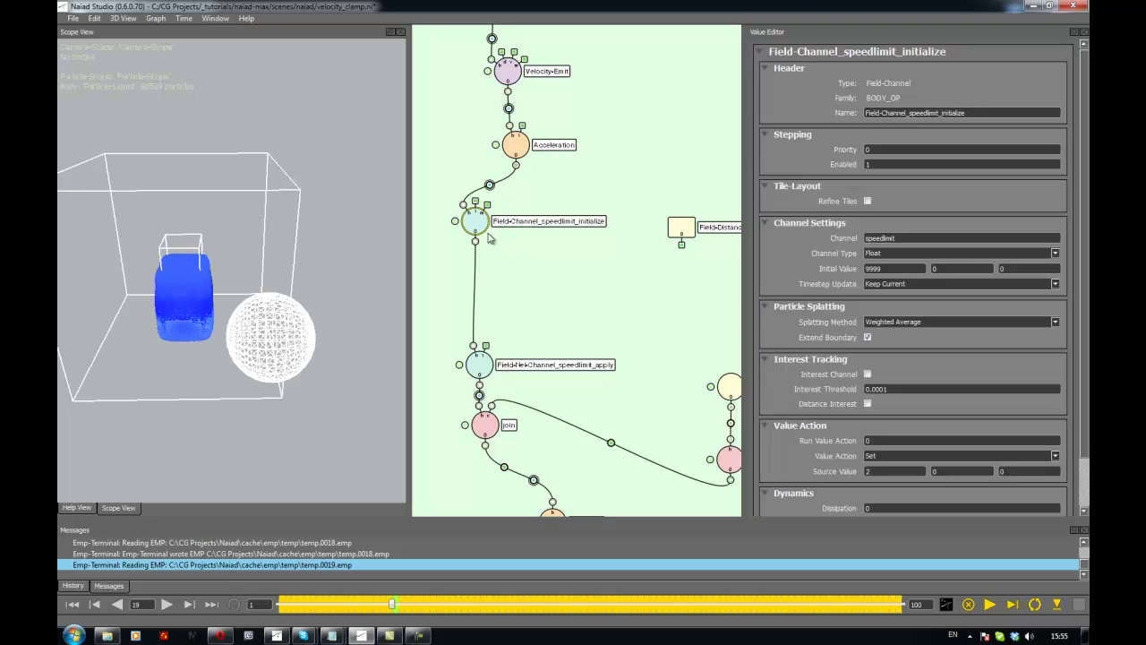
{"action": "left_click", "coordinate": [535, 287]}
{"action": "key", "text": "ctrl+v"}
{"action": "left_click", "coordinate": [509, 259]}
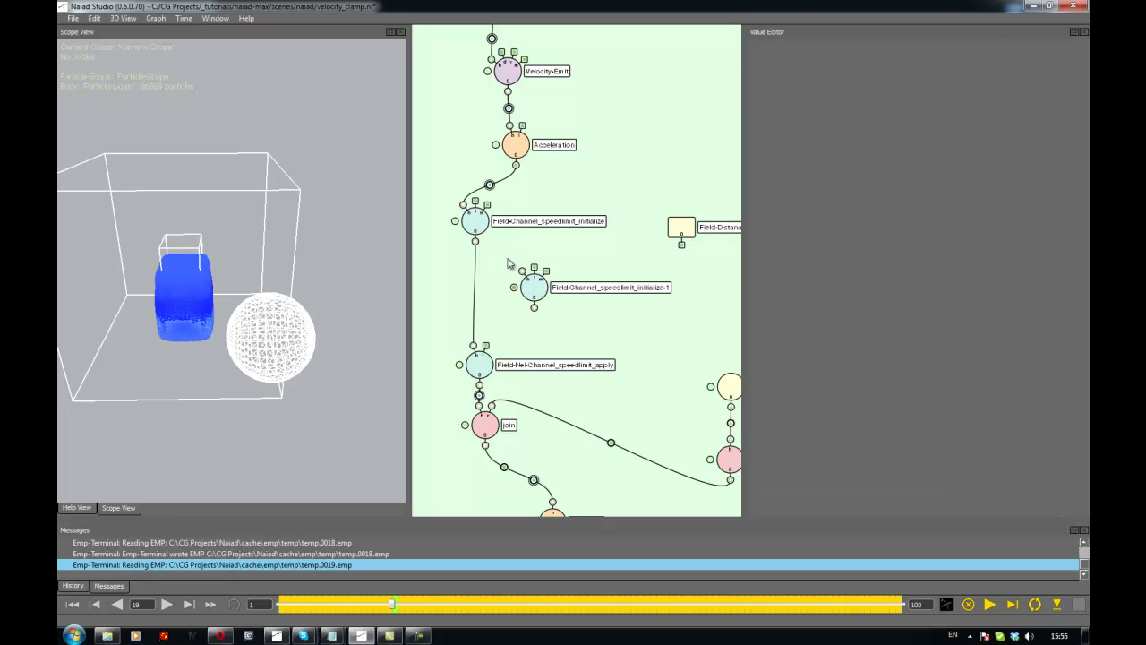
{"action": "left_click_drag", "start_coordinate": [476, 246], "coordinate": [475, 345]}
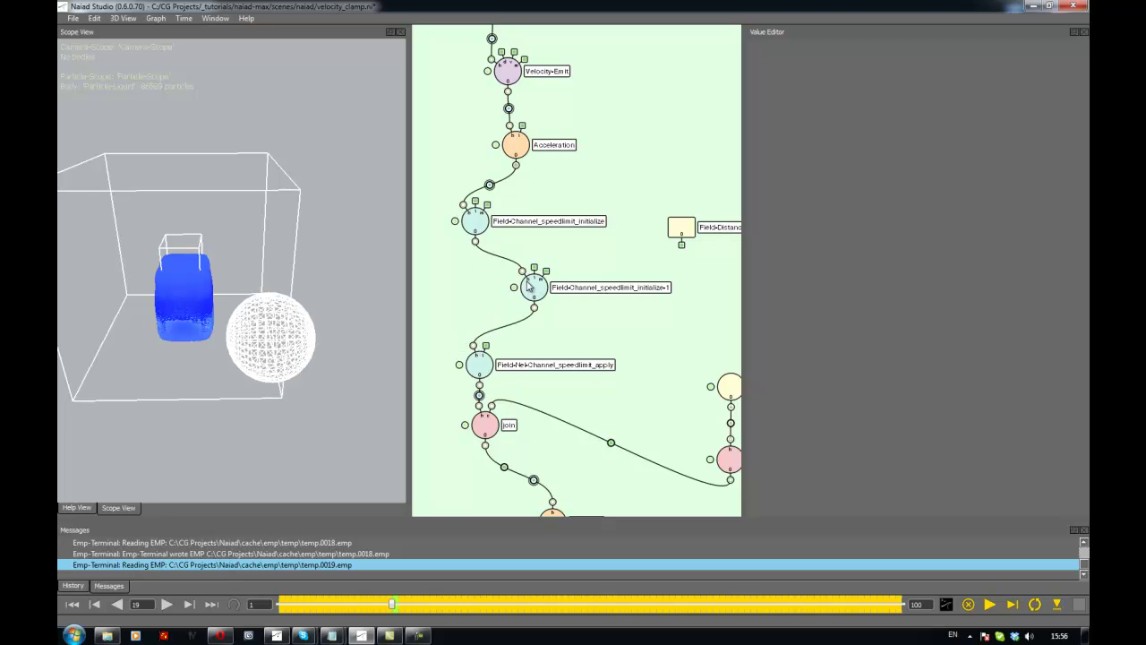
{"action": "left_click_drag", "start_coordinate": [533, 288], "coordinate": [480, 288]}
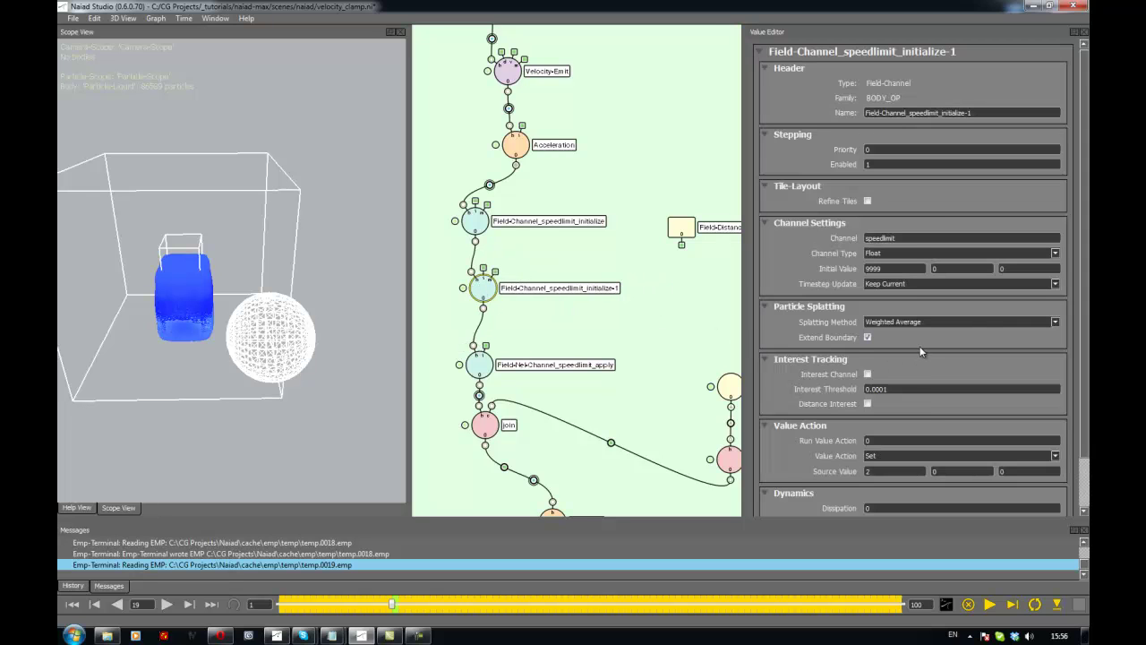
Set Run Value Action to 1 and the first Source Value to 1 on the duplicated Field-Channel node.
{"action": "scroll", "coordinate": [920, 349], "scroll_direction": "down", "scroll_amount": 3}
{"action": "left_click_drag", "start_coordinate": [880, 386], "coordinate": [829, 385]}
{"action": "type", "text": "1"}
{"action": "key", "text": "Return"}
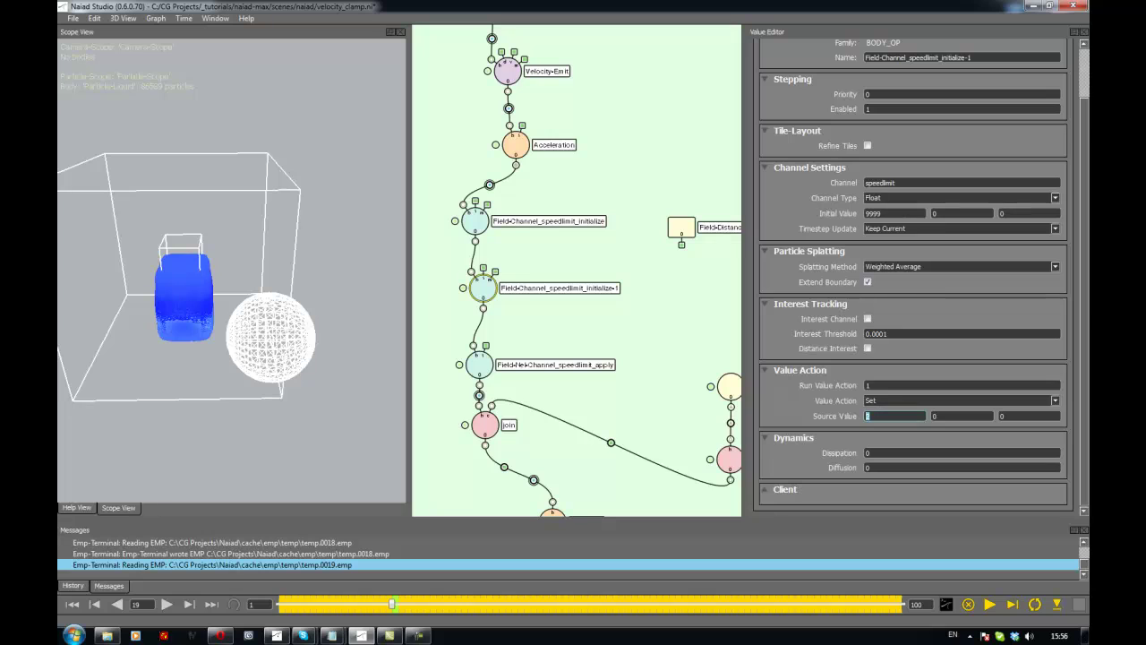
{"action": "left_click", "coordinate": [658, 320]}
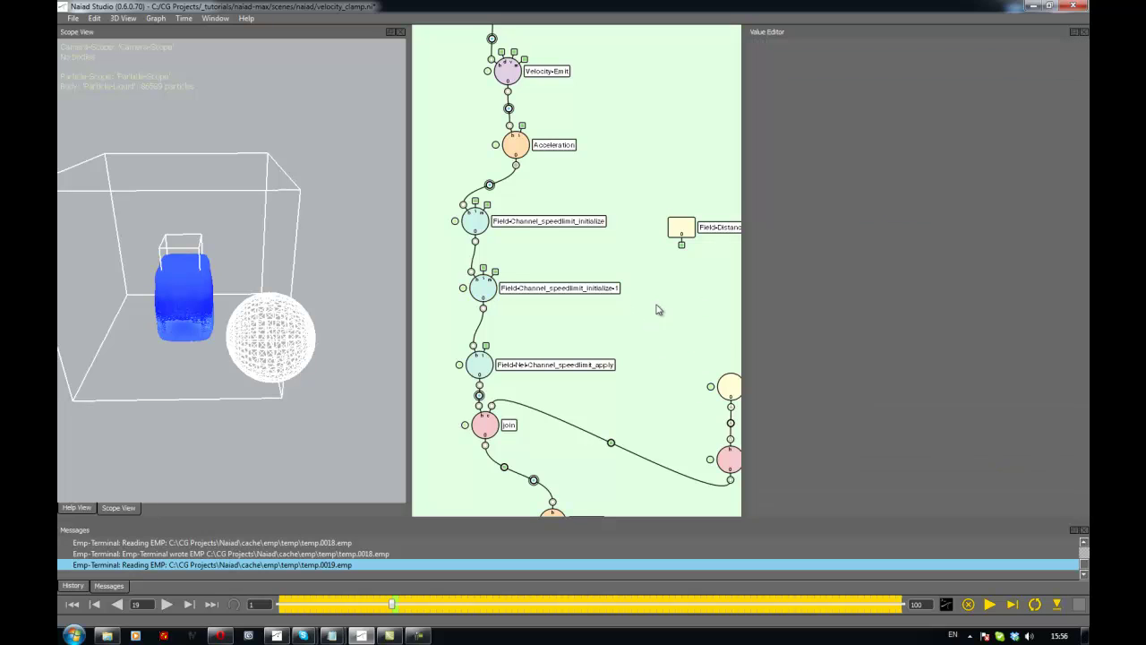
Review the duplicated Field-Channel node's inputs and Value Action settings, along with the channel expressions of Field-Nel-Channel_speedlimit_apply.
{"action": "left_click_drag", "start_coordinate": [488, 284], "coordinate": [484, 289]}
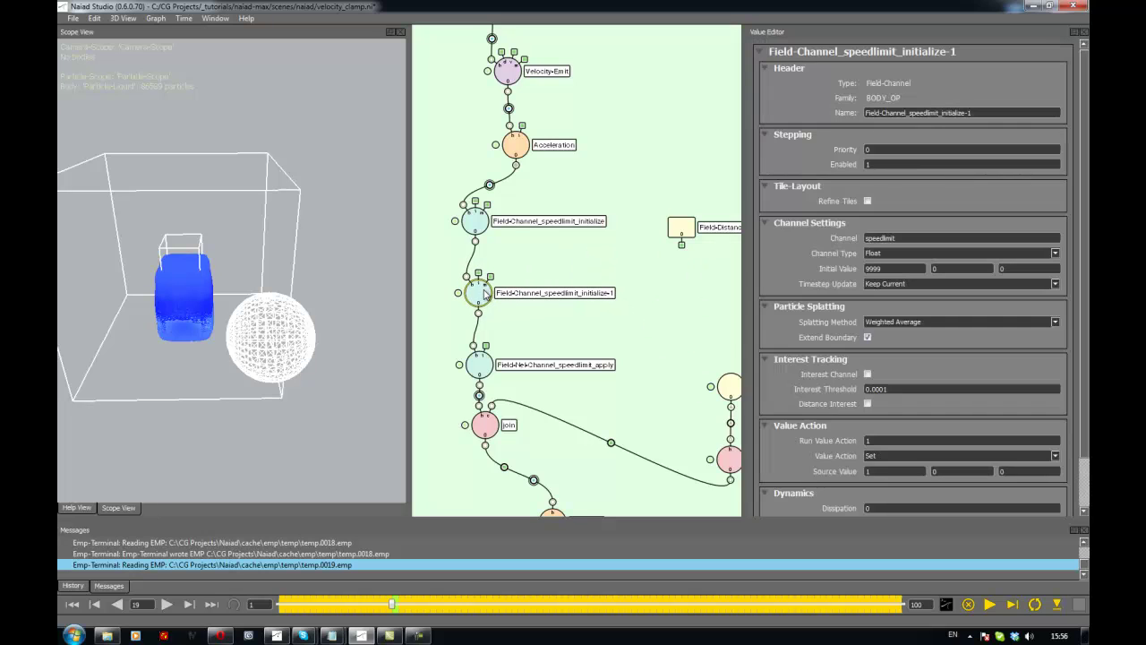
{"action": "left_click", "coordinate": [552, 269]}
{"action": "scroll", "coordinate": [545, 283], "scroll_direction": "up", "scroll_amount": 1}
{"action": "scroll", "coordinate": [545, 286], "scroll_direction": "up", "scroll_amount": 2}
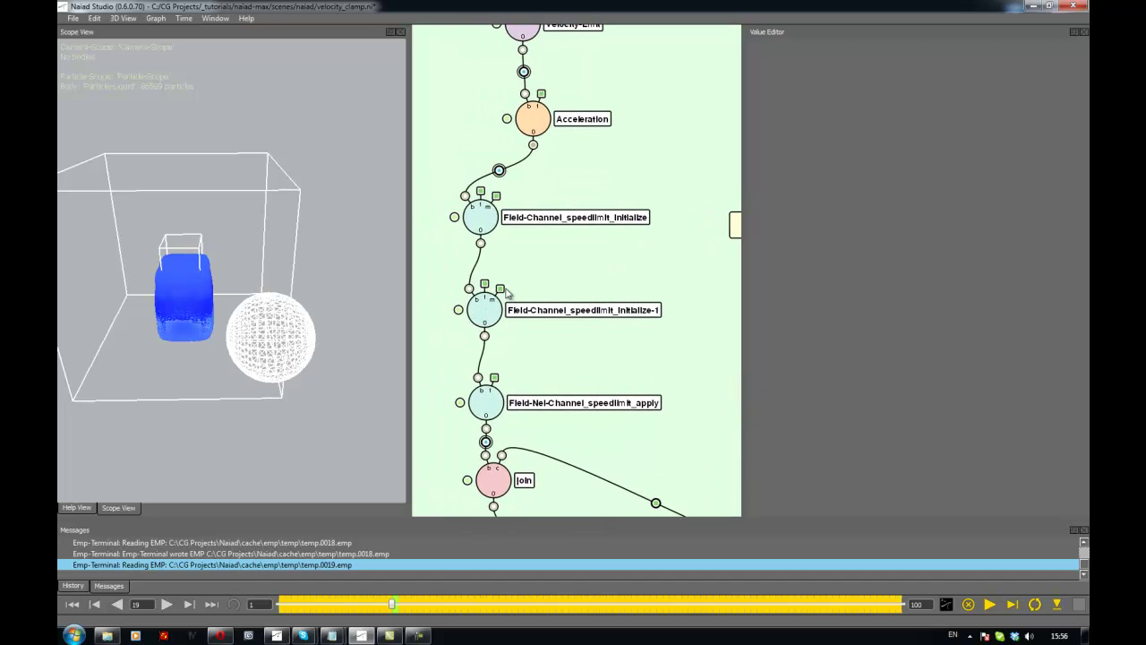
{"action": "left_click", "coordinate": [488, 309]}
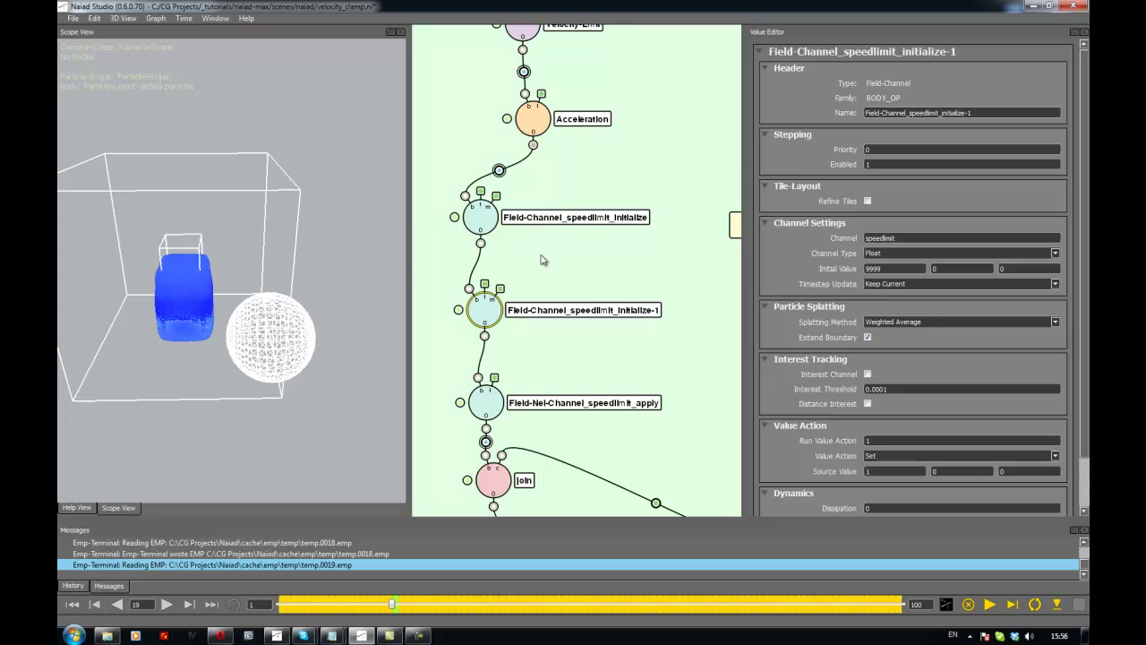
{"action": "left_click_drag", "start_coordinate": [497, 310], "coordinate": [493, 310]}
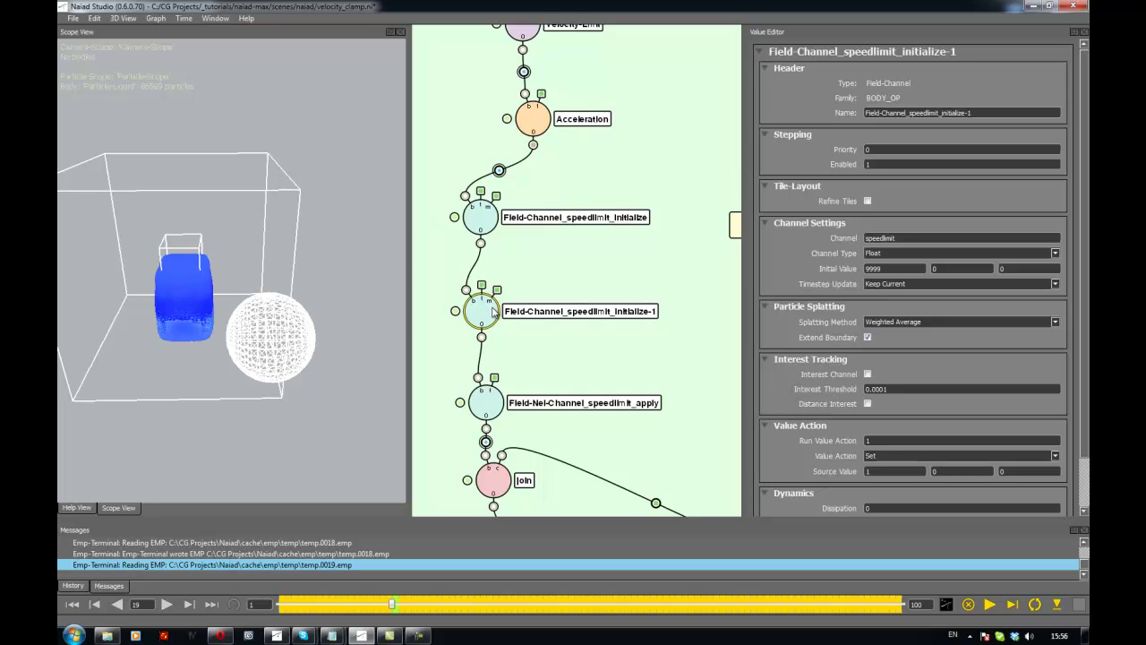
{"action": "left_click", "coordinate": [541, 362]}
{"action": "left_click", "coordinate": [491, 415]}
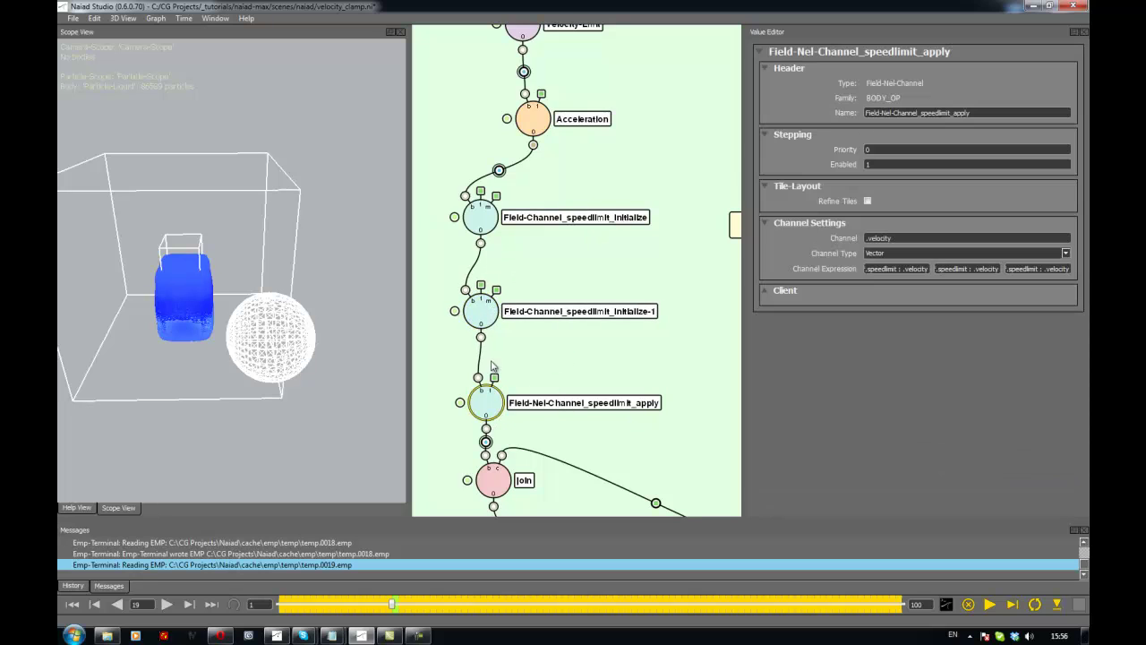
{"action": "left_click", "coordinate": [485, 314]}
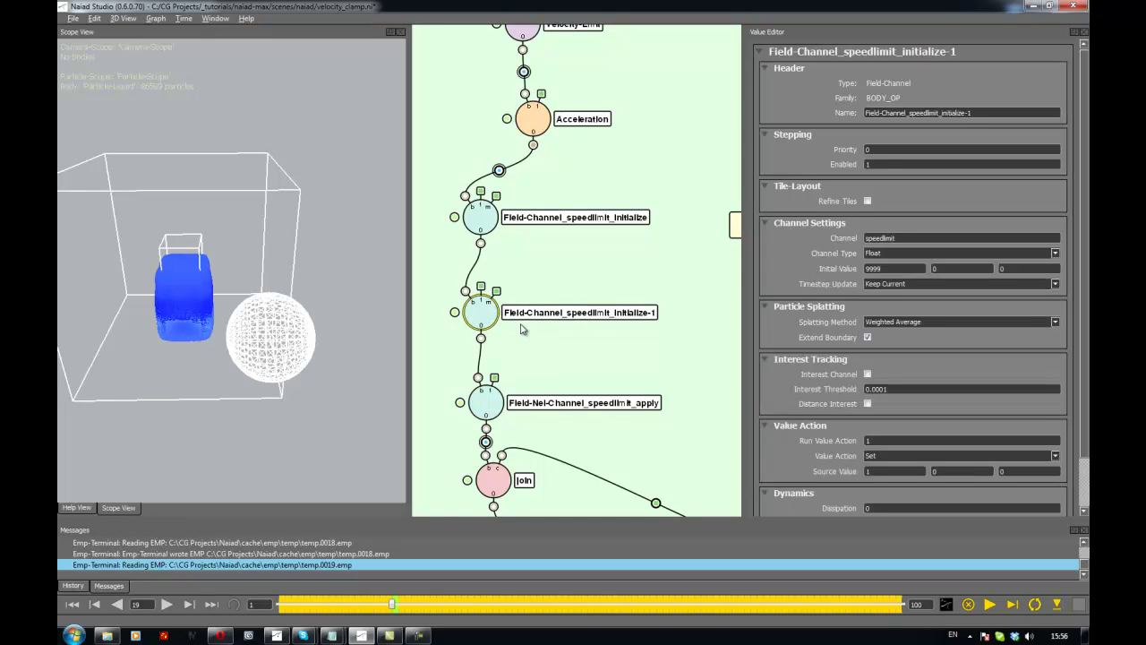
{"action": "middle_click_drag", "start_coordinate": [521, 325], "coordinate": [517, 355]}
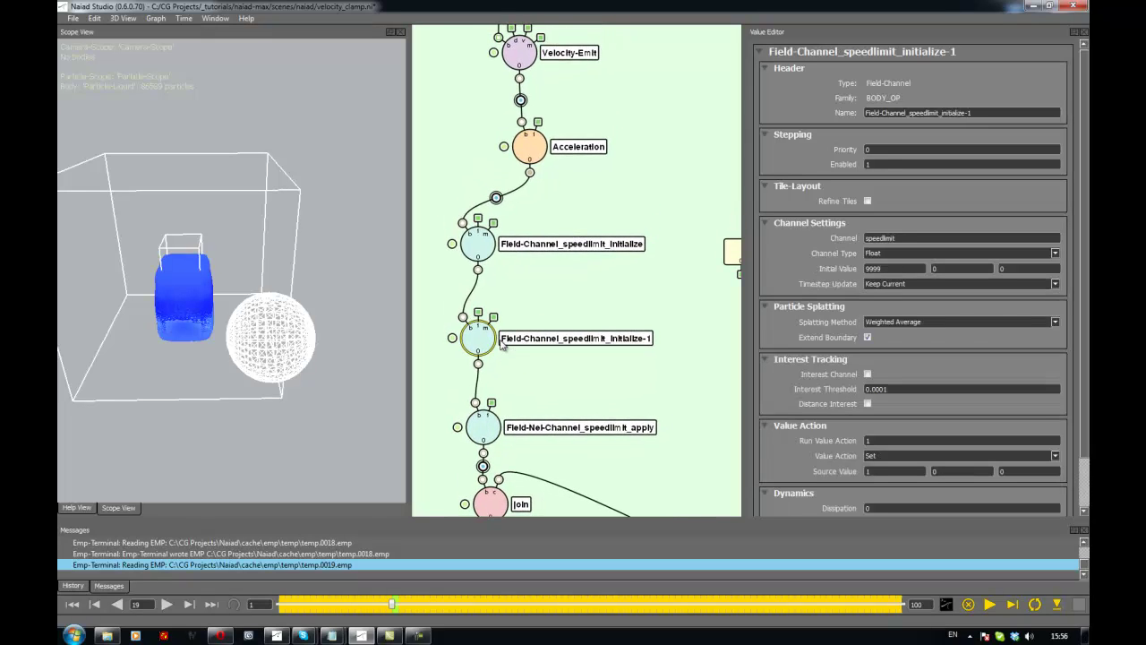
{"action": "left_click_drag", "start_coordinate": [492, 342], "coordinate": [490, 344]}
{"action": "left_click", "coordinate": [520, 368]}
{"action": "left_click", "coordinate": [490, 344]}
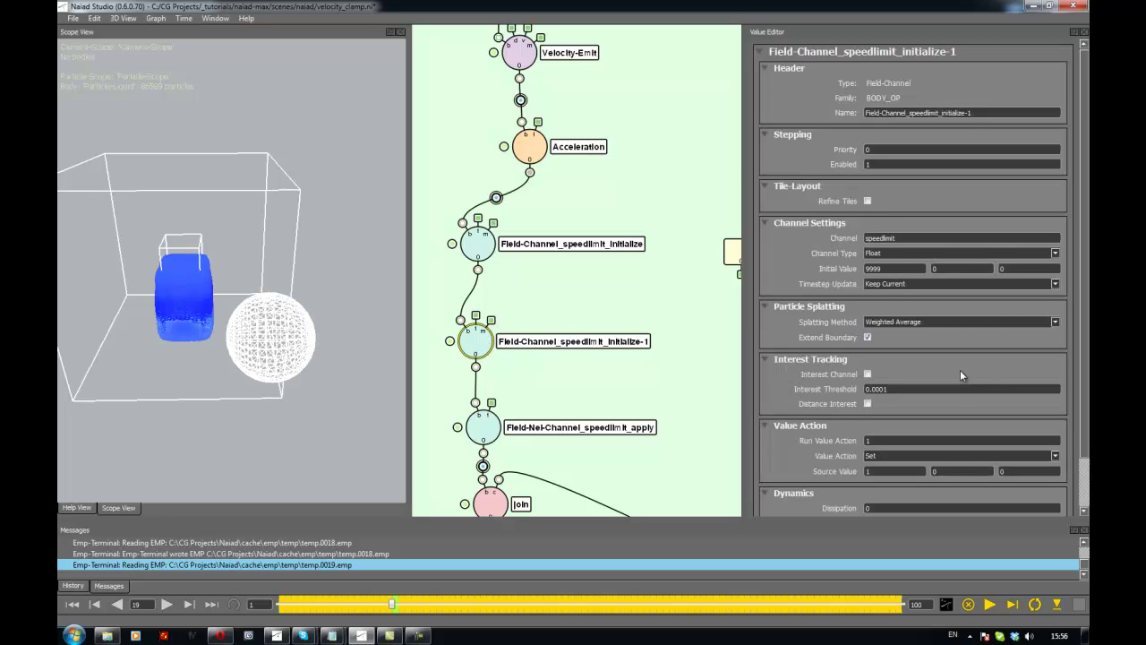
Set the first Initial Value of the speedlimit channel to 0 on the duplicated Field-Channel node.
{"action": "scroll", "coordinate": [960, 369], "scroll_direction": "down", "scroll_amount": 2}
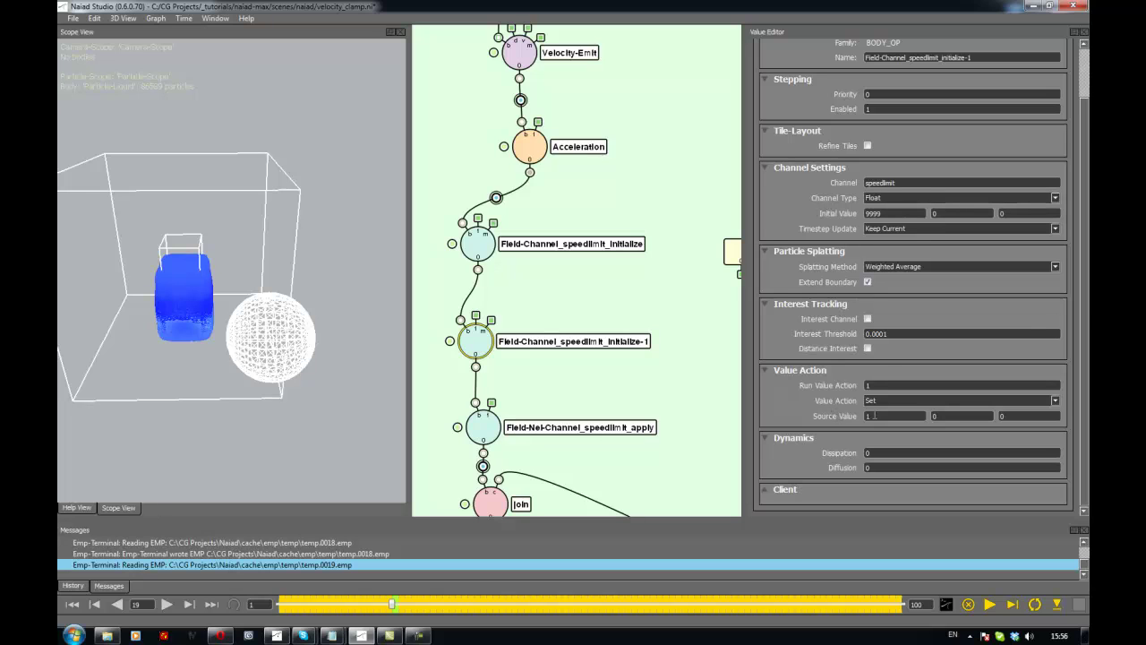
{"action": "double_click", "coordinate": [866, 417]}
{"action": "scroll", "coordinate": [818, 407], "scroll_direction": "up", "scroll_amount": 2}
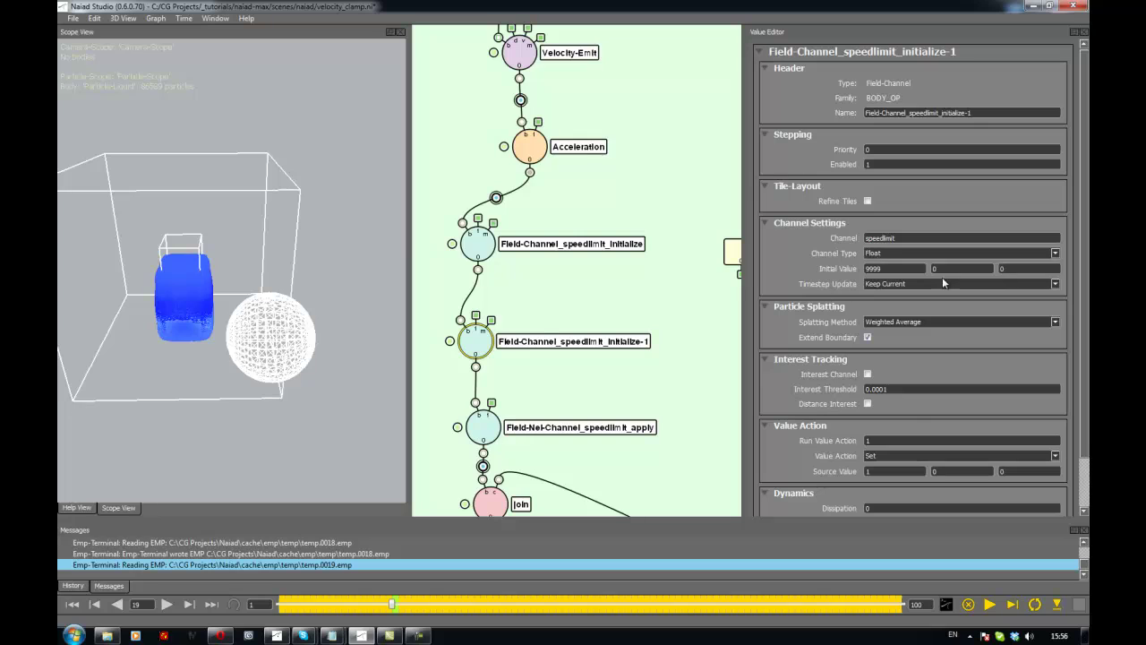
{"action": "left_click_drag", "start_coordinate": [886, 268], "coordinate": [804, 272]}
{"action": "type", "text": "0"}
{"action": "key", "text": "Return"}
Rename the duplicated Field-Channel node to Field-Channel_speedlimit_sphere.
{"action": "left_click", "coordinate": [681, 297]}
{"action": "middle_click_drag", "start_coordinate": [689, 300], "coordinate": [646, 295]}
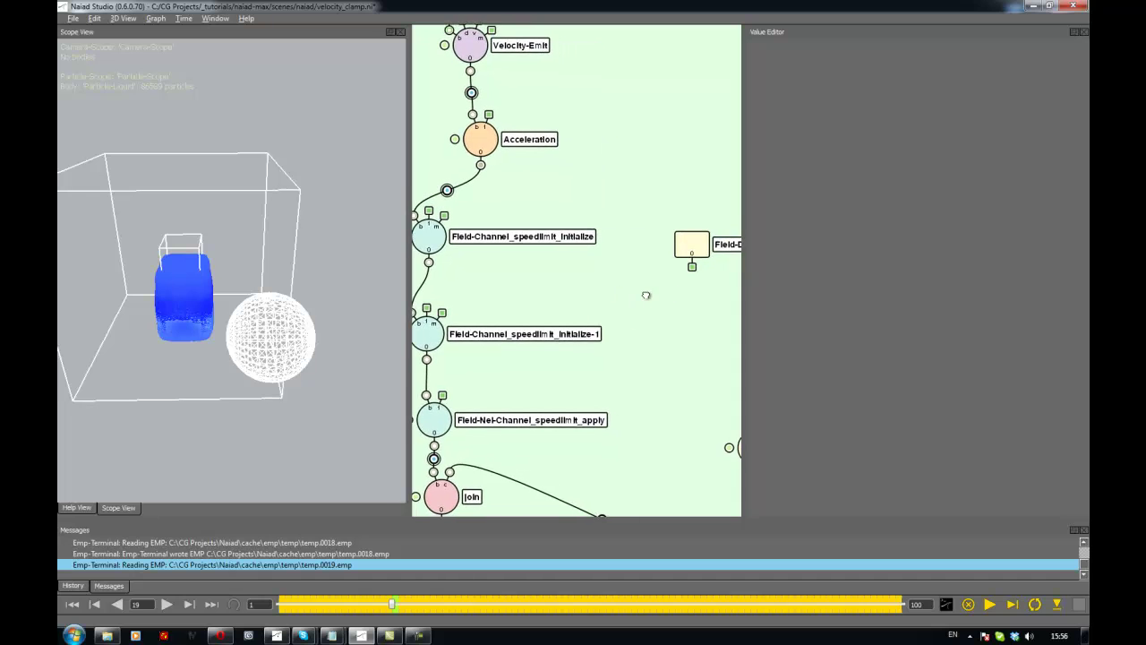
{"action": "scroll", "coordinate": [646, 295], "scroll_direction": "down", "scroll_amount": 3}
{"action": "left_click", "coordinate": [439, 316]}
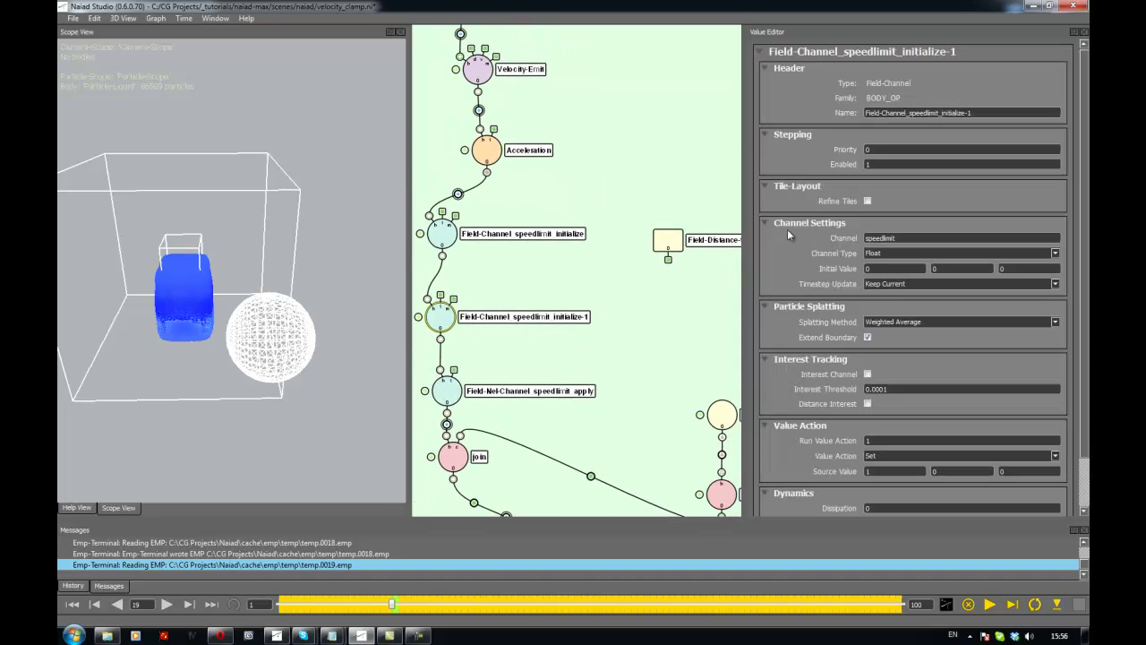
{"action": "left_click_drag", "start_coordinate": [976, 113], "coordinate": [942, 114]}
{"action": "type", "text": "sphere"}
{"action": "key", "text": "Return"}
Add a Field-Mask node below Field-Distance-Sphere and connect it from the sphere to the mask input of Field-Channel_speedlimit_sphere.
{"action": "middle_click_drag", "start_coordinate": [691, 279], "coordinate": [660, 268]}
{"action": "left_click", "coordinate": [660, 267]}
{"action": "key", "text": "Tab"}
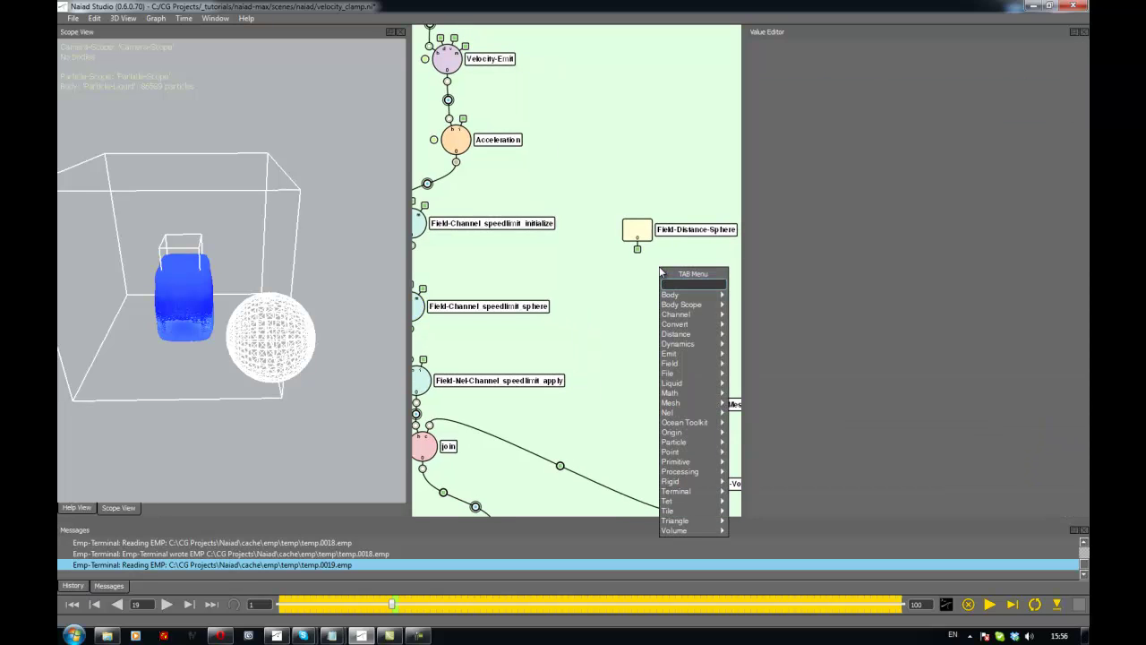
{"action": "type", "text": "field-mask"}
{"action": "key", "text": "Return"}
{"action": "left_click_drag", "start_coordinate": [659, 268], "coordinate": [635, 278]}
{"action": "left_click", "coordinate": [634, 274]}
{"action": "middle_click_drag", "start_coordinate": [587, 308], "coordinate": [614, 306]}
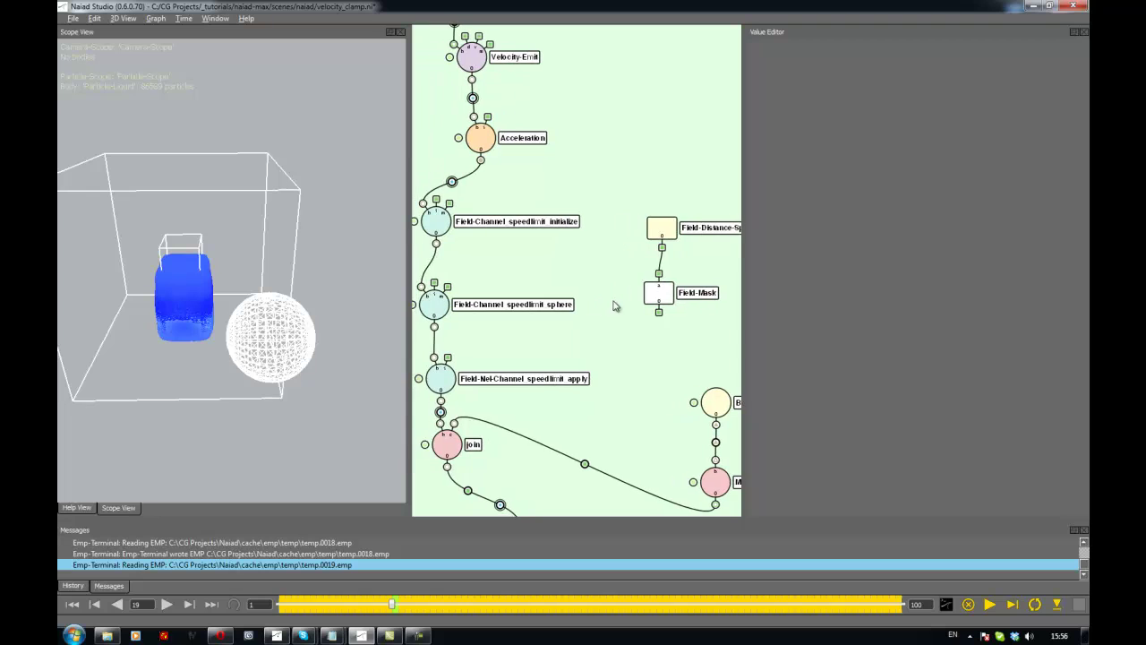
{"action": "left_click_drag", "start_coordinate": [658, 312], "coordinate": [459, 293]}
{"action": "left_click_drag", "start_coordinate": [657, 301], "coordinate": [662, 289]}
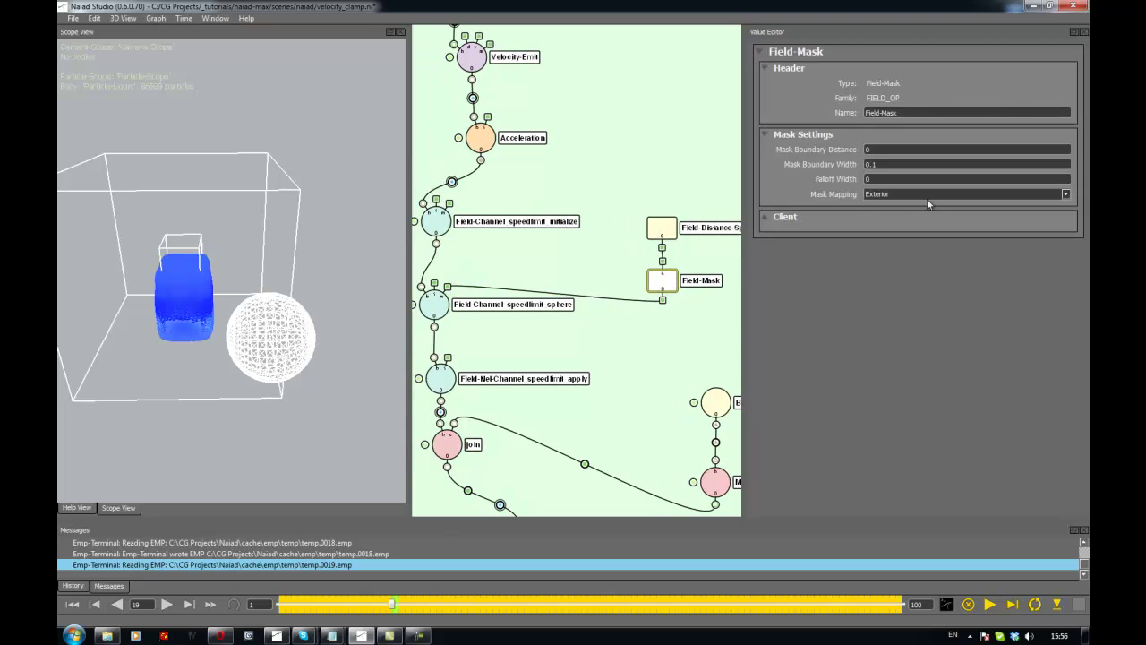
Set the Field-Mask's Mask Boundary Distance to .1 and Falloff Width to .1.
{"action": "double_click", "coordinate": [881, 149]}
{"action": "type", "text": ".1"}
{"action": "key", "text": "Tab"}
{"action": "key", "text": "Tab"}
{"action": "type", "text": ".1"}
Make the Field-Distance-Sphere invisible in the 3D view and clear the node selection.
{"action": "left_click", "coordinate": [670, 234]}
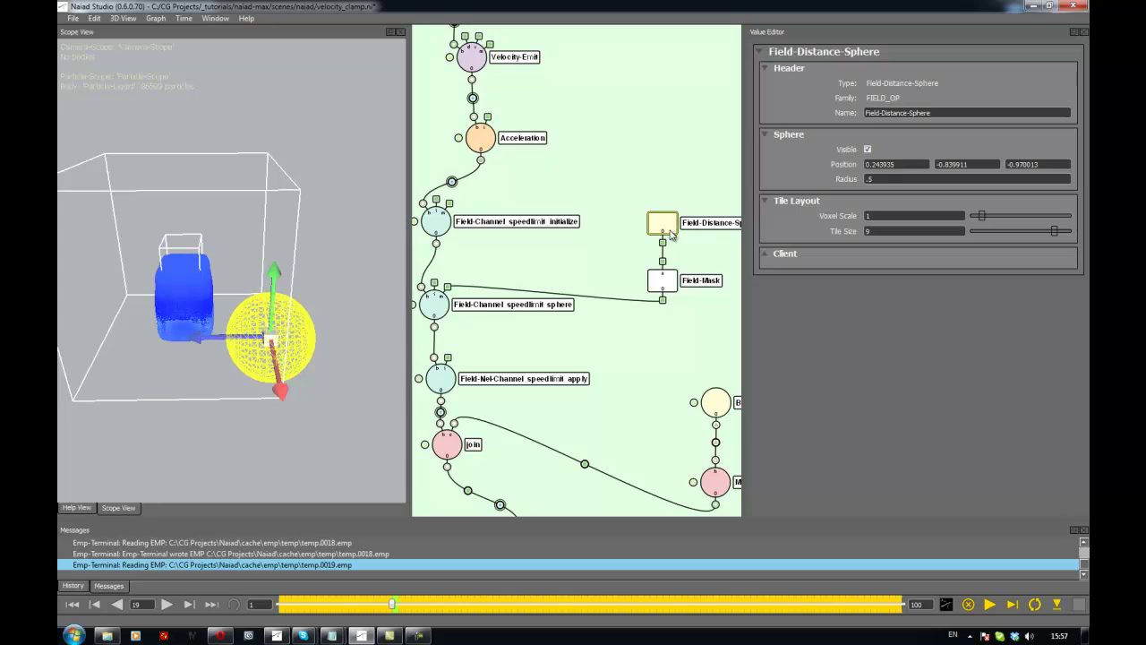
{"action": "left_click", "coordinate": [866, 149]}
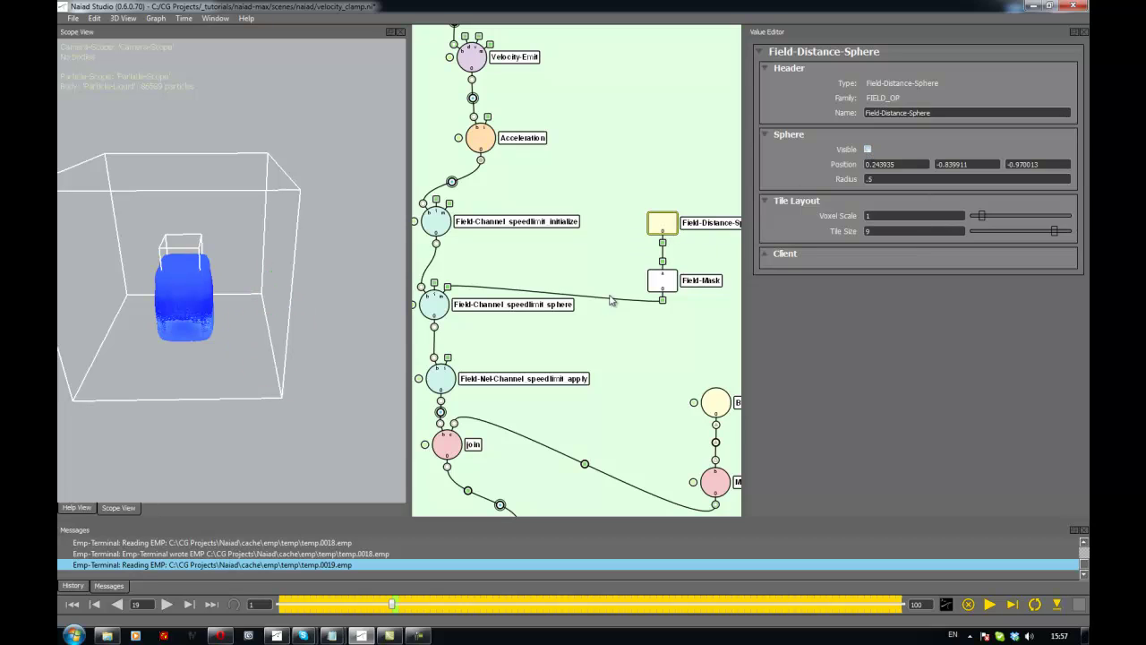
{"action": "left_click_drag", "start_coordinate": [617, 355], "coordinate": [667, 366]}
{"action": "left_click_drag", "start_coordinate": [635, 185], "coordinate": [684, 326]}
{"action": "left_click", "coordinate": [679, 349]}
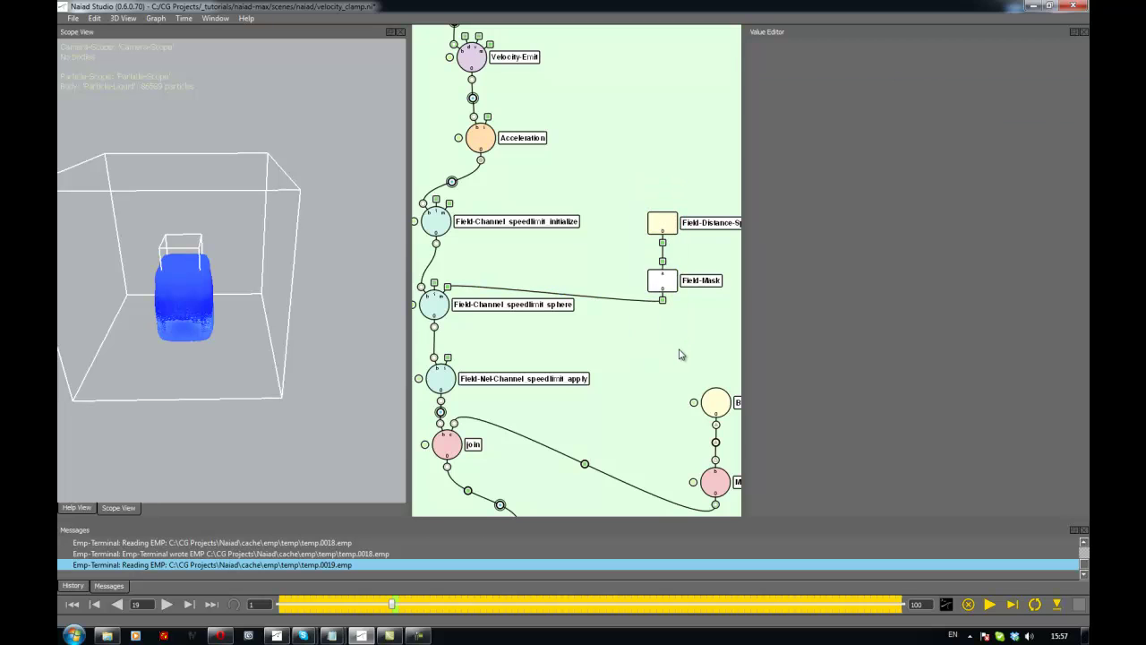
Save the graph and run the simulation from frame 1.
{"action": "key", "text": "ctrl+s"}
{"action": "key", "text": "Return"}
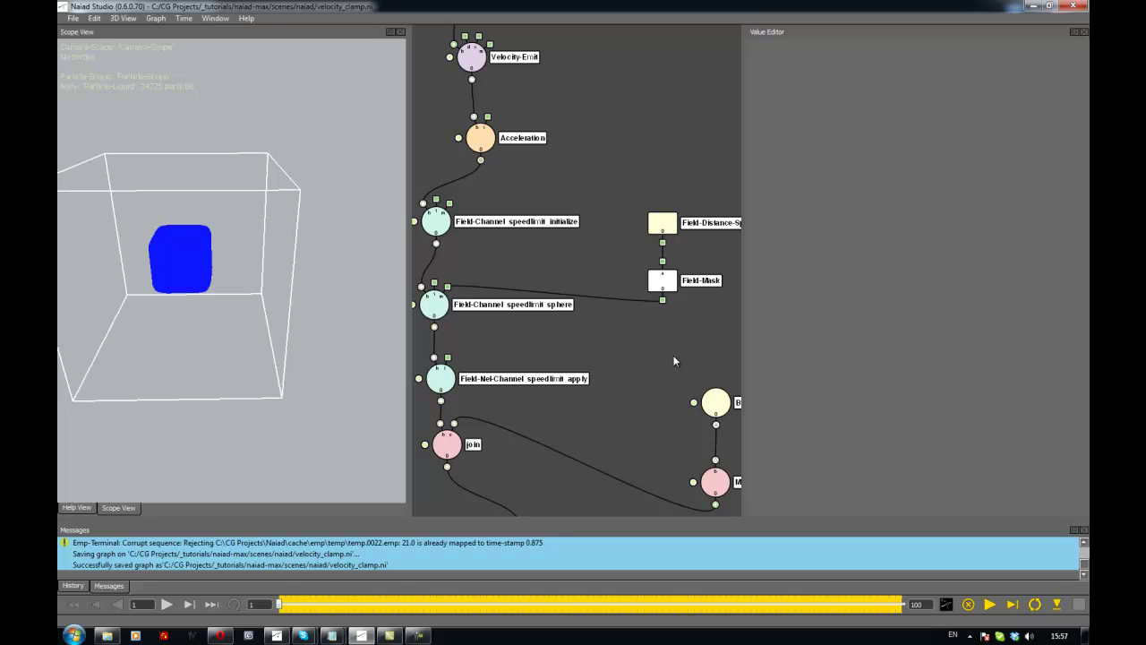
{"action": "key", "text": "F5"}
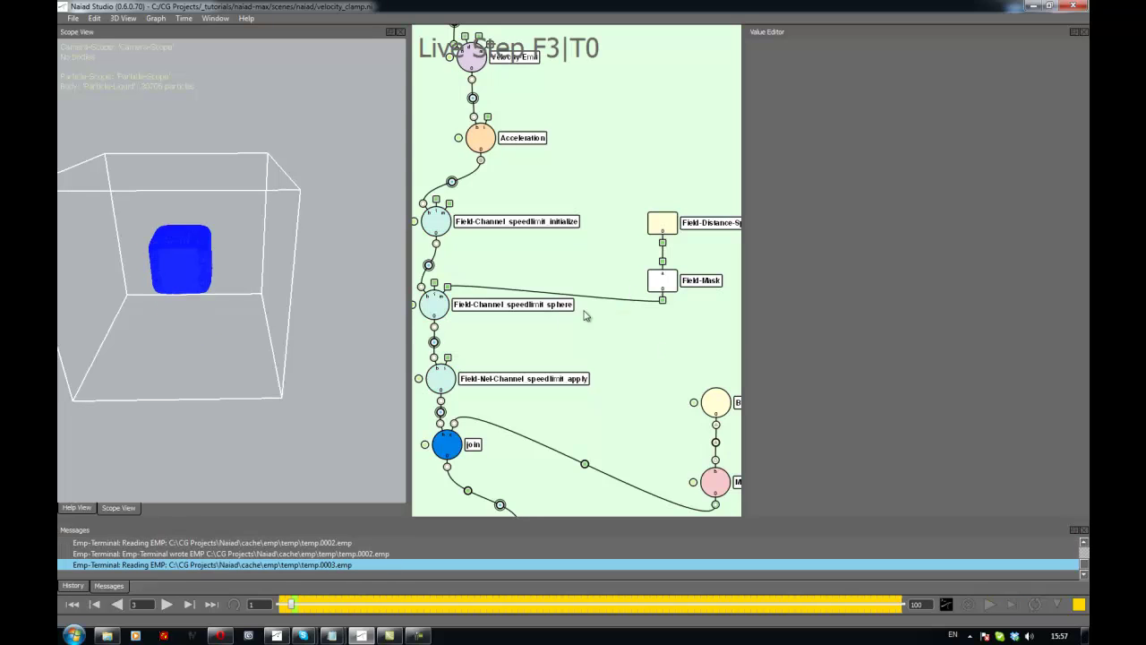
Examine the liquid from several angles during the run and review the settings of the speedlimit nodes and Field-Mask.
{"action": "left_click_drag", "start_coordinate": [292, 279], "coordinate": [297, 348], "text": "alt"}
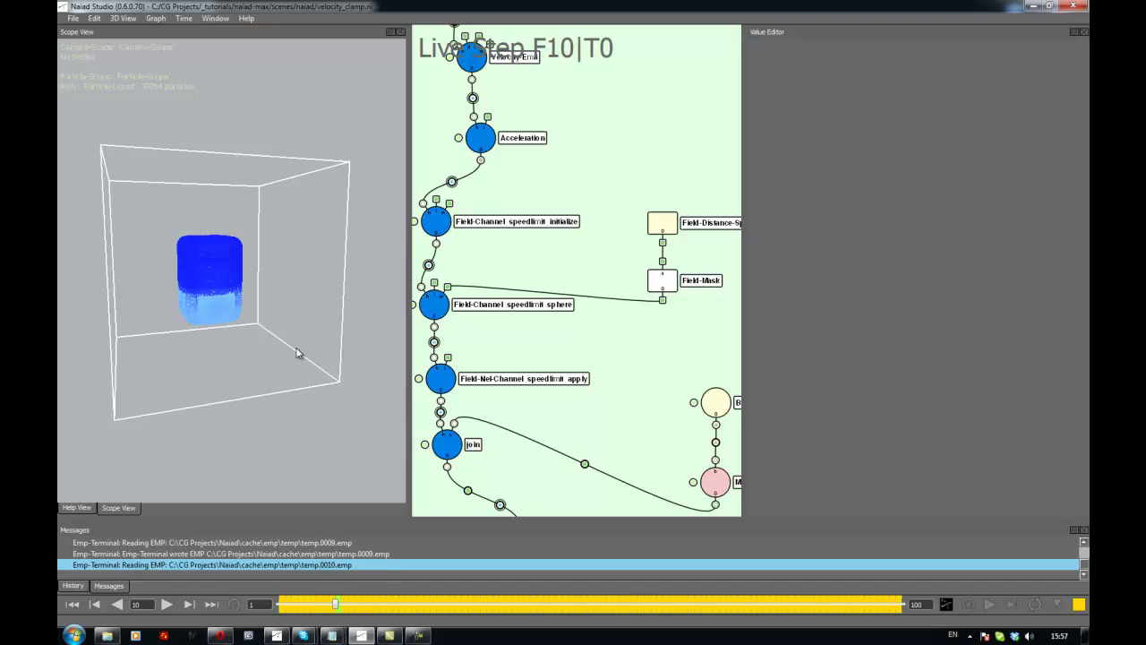
{"action": "left_click", "coordinate": [445, 260]}
{"action": "middle_click_drag", "start_coordinate": [479, 257], "coordinate": [518, 259], "text": "alt"}
{"action": "left_click", "coordinate": [474, 222]}
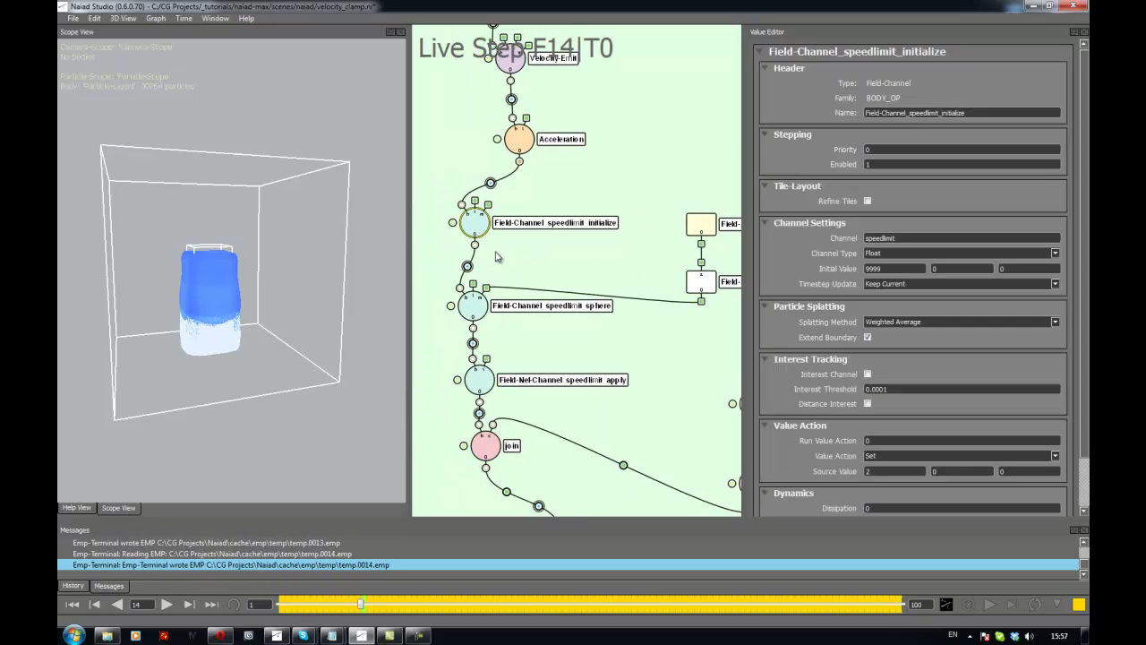
{"action": "left_click", "coordinate": [476, 307]}
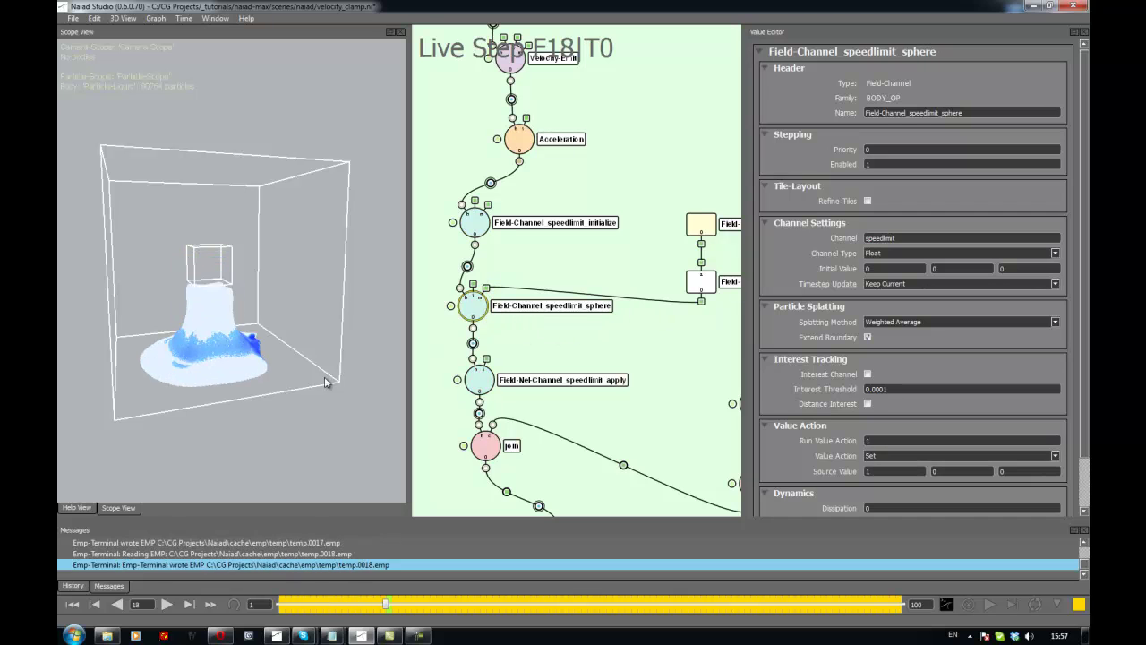
{"action": "mouse_move", "coordinate": [326, 378]}
{"action": "left_mouse_down", "text": "alt"}
{"action": "mouse_move", "coordinate": [298, 409]}
{"action": "mouse_move", "coordinate": [317, 398]}
{"action": "left_mouse_up", "text": "alt"}
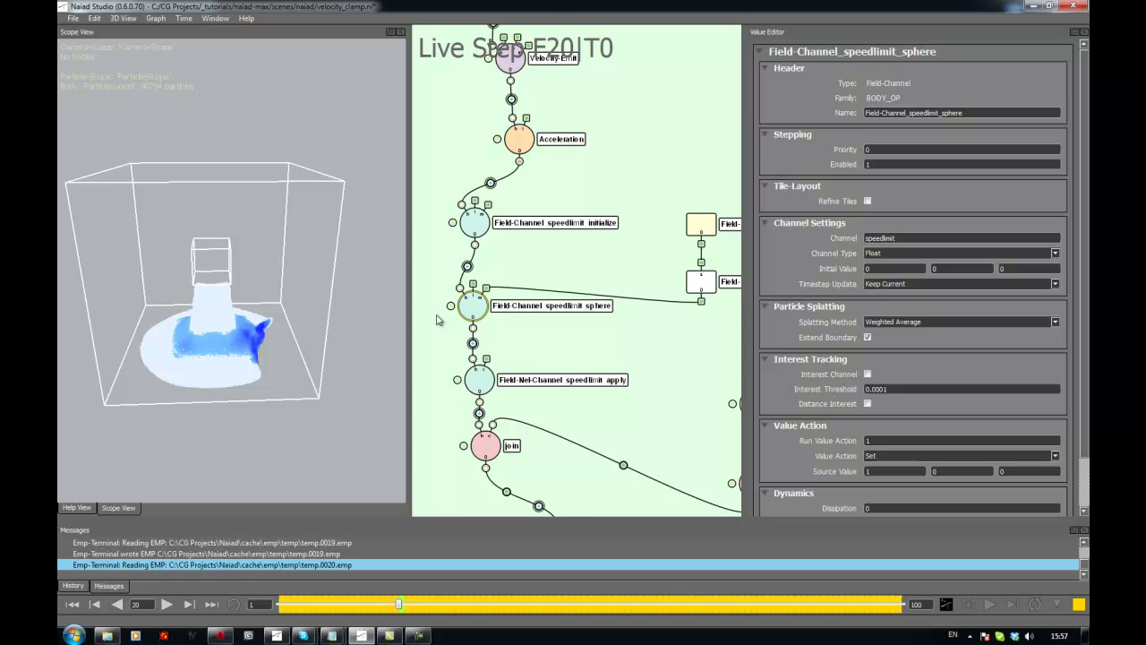
{"action": "left_click", "coordinate": [708, 283]}
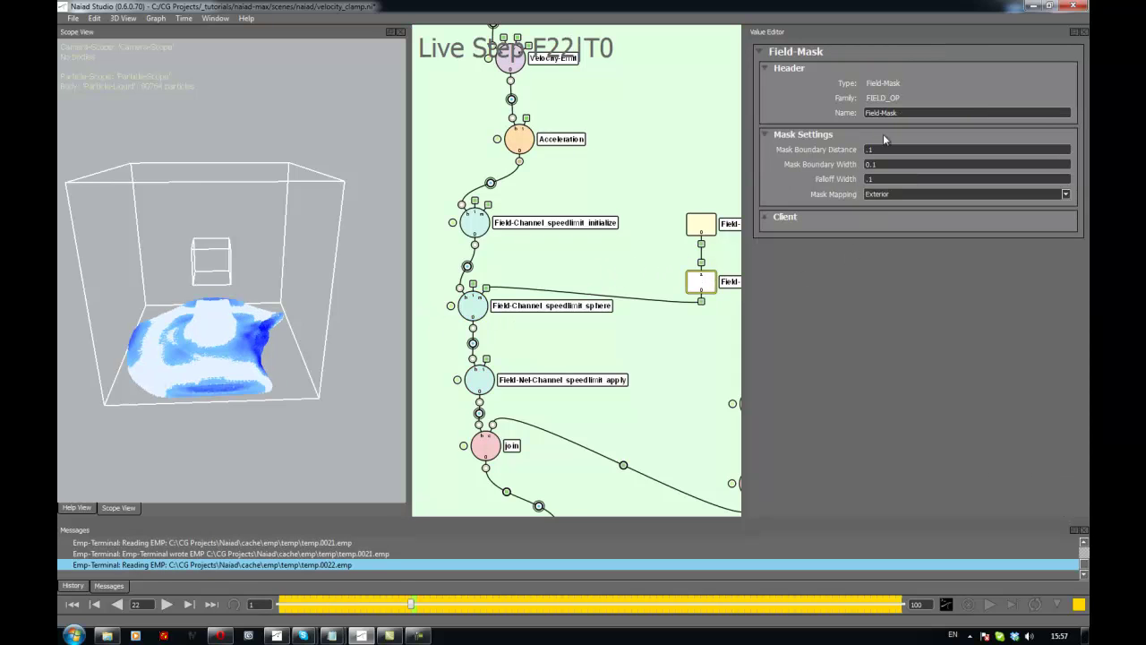
{"action": "left_click_drag", "start_coordinate": [369, 294], "coordinate": [315, 319], "text": "alt"}
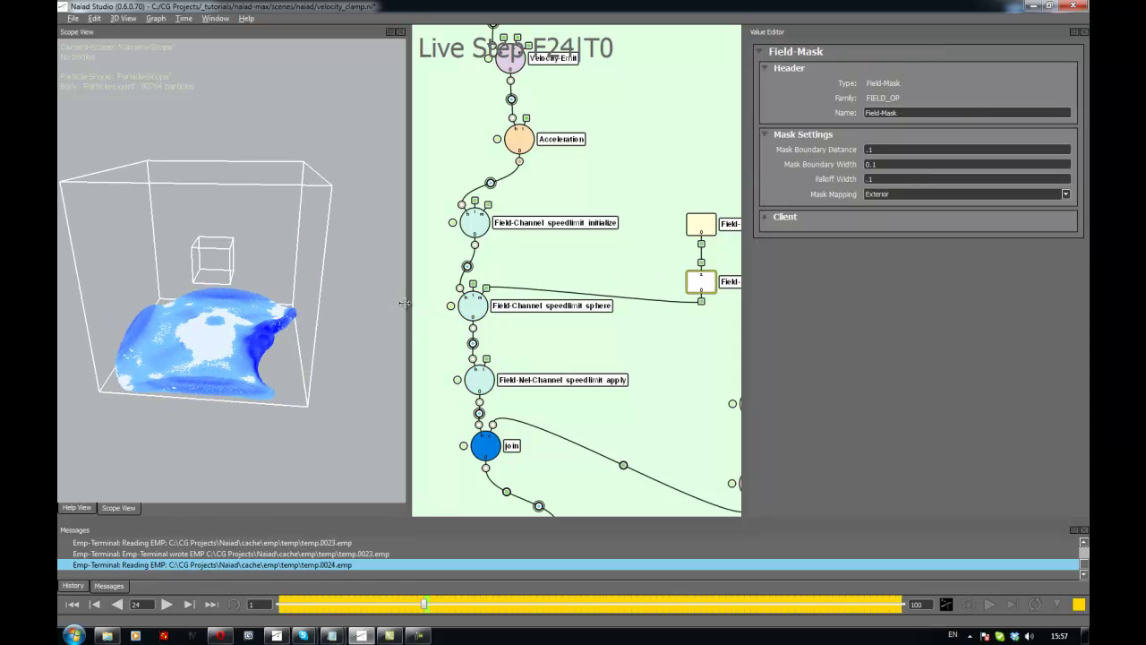
{"action": "left_click", "coordinate": [473, 305]}
{"action": "scroll", "coordinate": [805, 341], "scroll_direction": "down", "scroll_amount": 2}
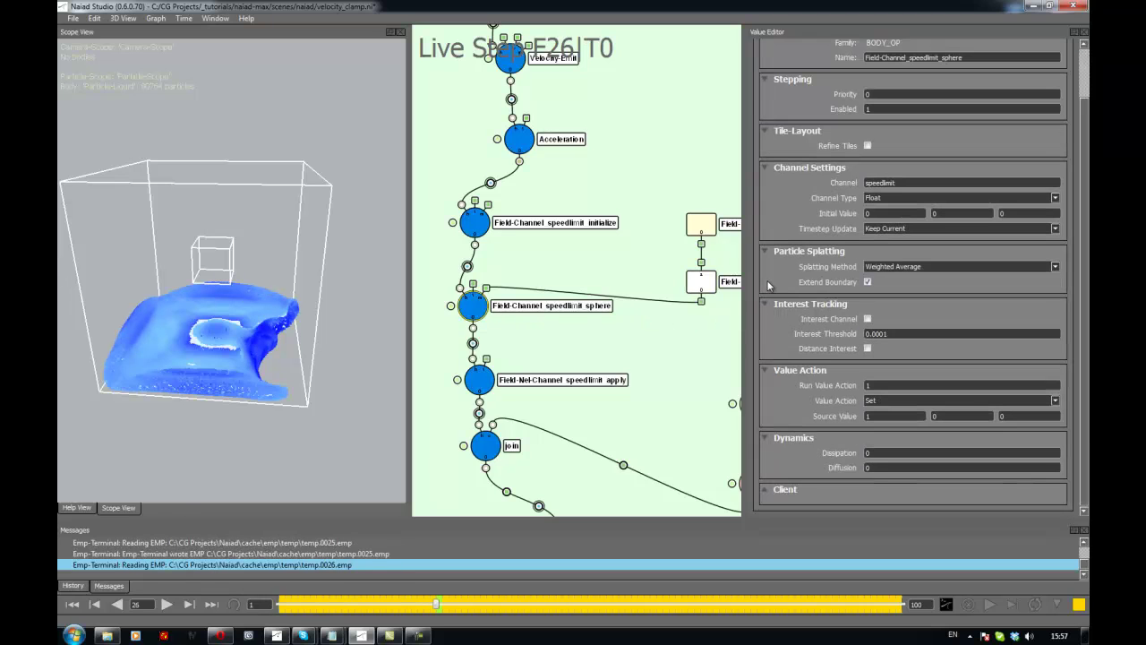
{"action": "left_click", "coordinate": [481, 381]}
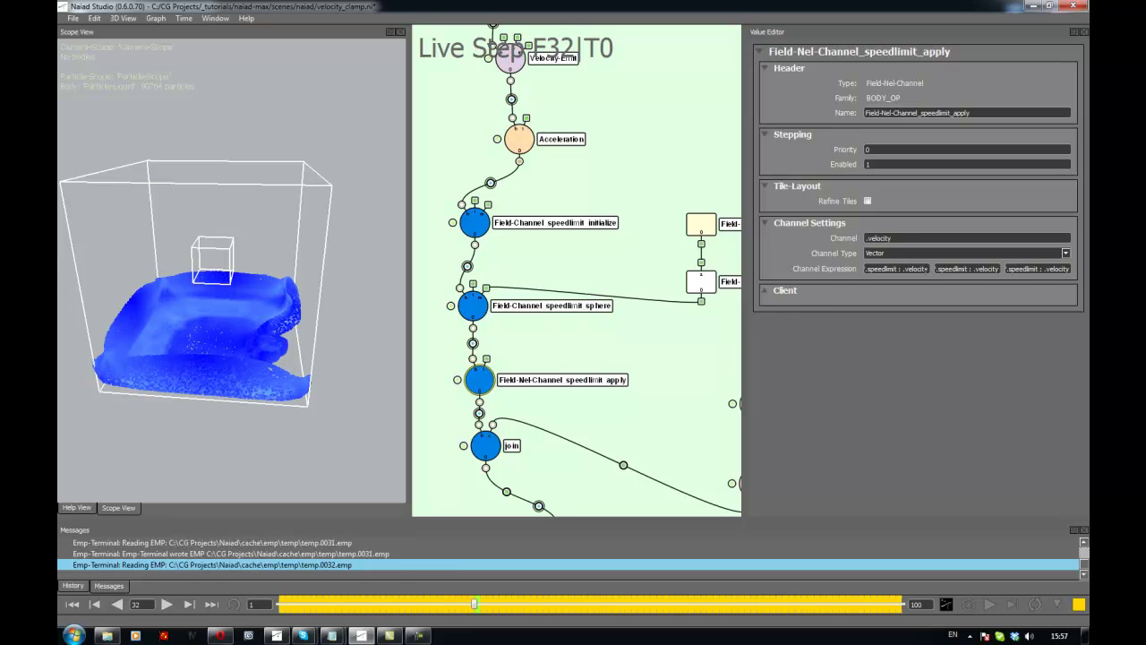
{"action": "left_click_drag", "start_coordinate": [287, 332], "coordinate": [390, 328], "text": "alt"}
{"action": "middle_click_drag", "start_coordinate": [533, 221], "coordinate": [516, 68], "text": "alt"}
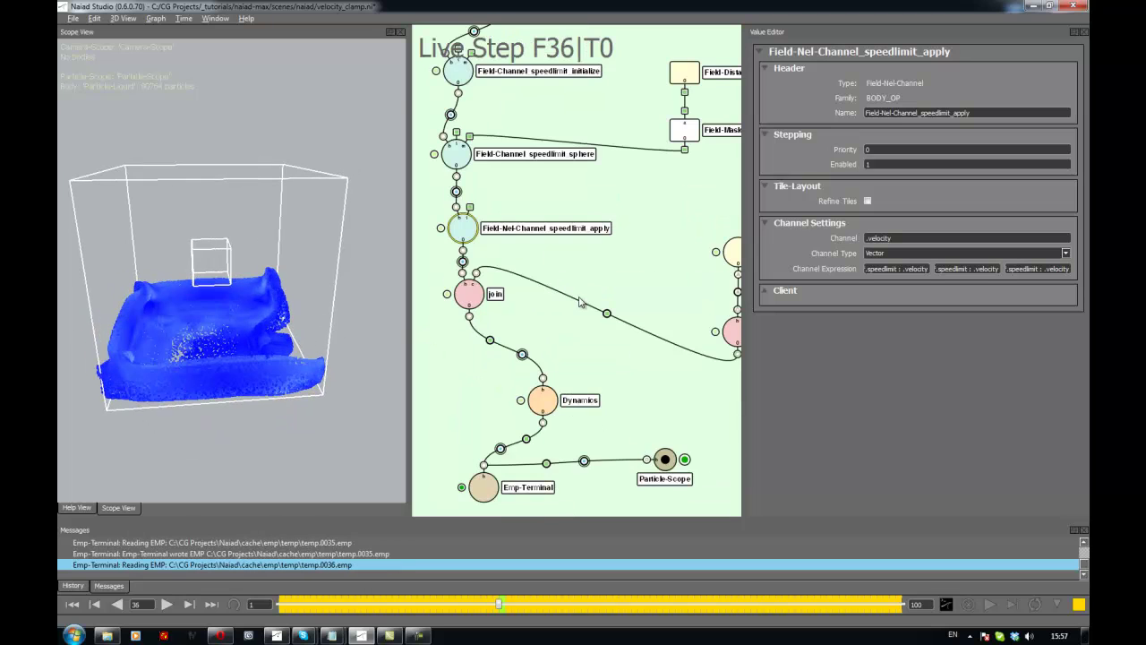
{"action": "middle_click_drag", "start_coordinate": [583, 302], "coordinate": [565, 248], "text": "alt"}
{"action": "middle_click_drag", "start_coordinate": [700, 303], "coordinate": [648, 307], "text": "alt"}
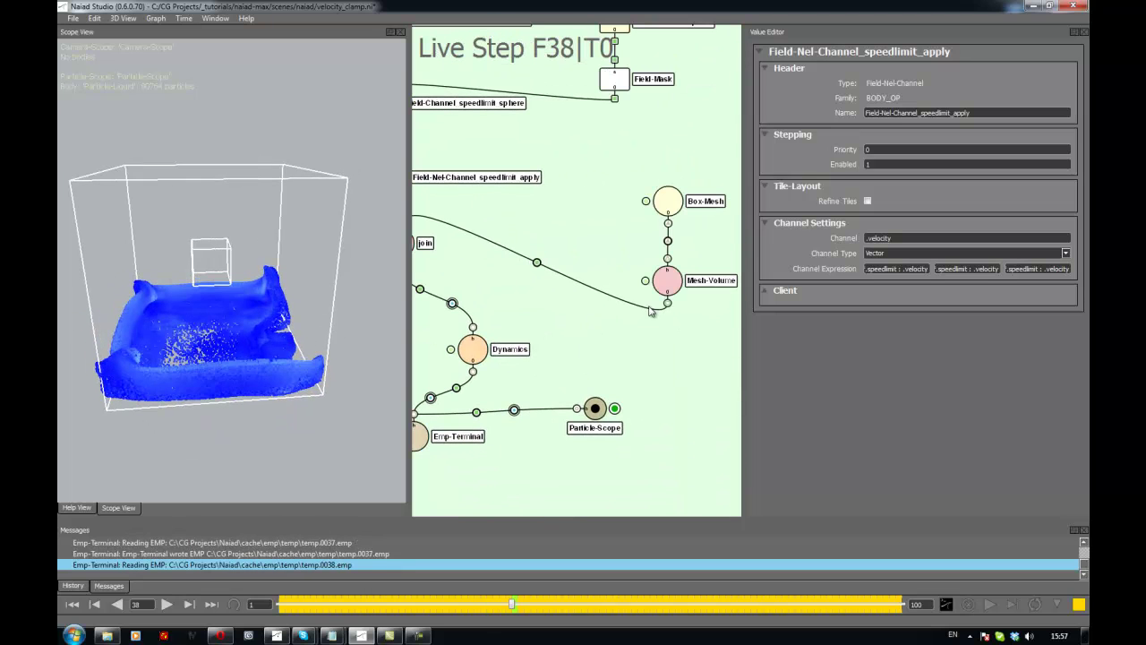
Set the Particle-Scope's Whitewater Speed to 3.
{"action": "left_click", "coordinate": [595, 409]}
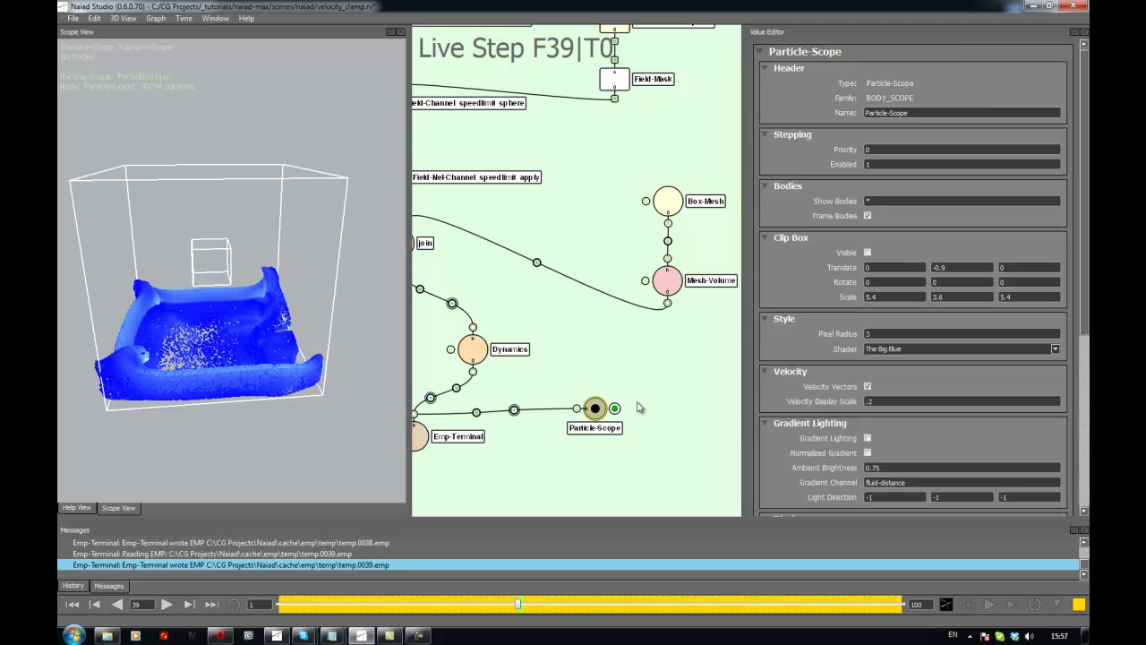
{"action": "scroll", "coordinate": [784, 356], "scroll_direction": "down", "scroll_amount": 6}
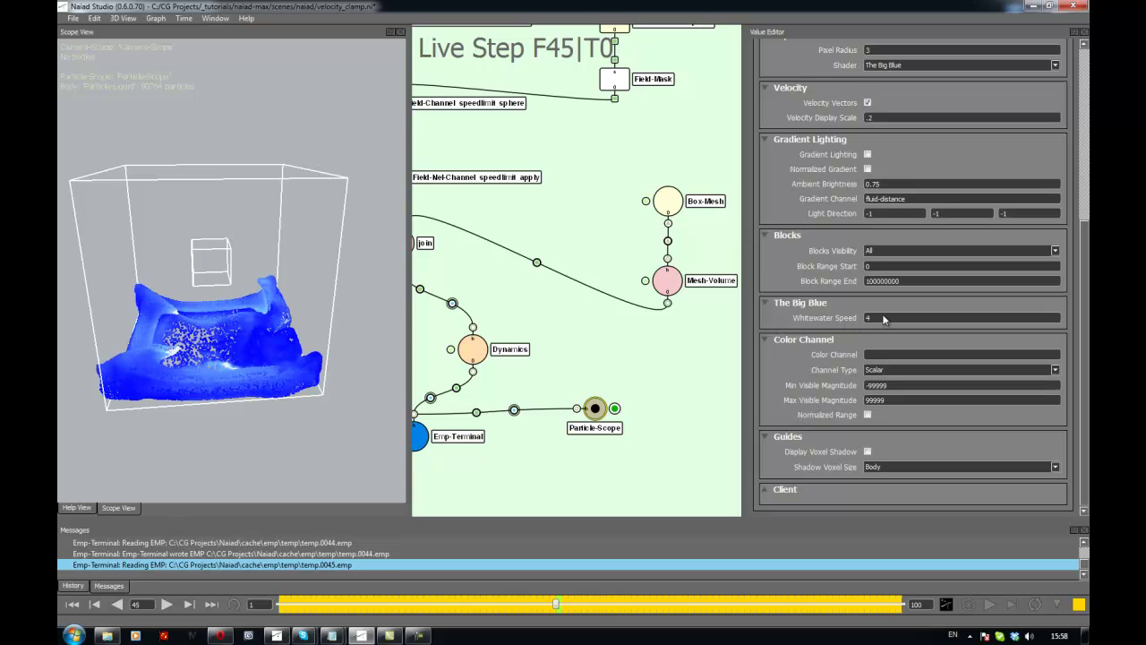
{"action": "type", "text": "0"}
{"action": "key", "text": "Return"}
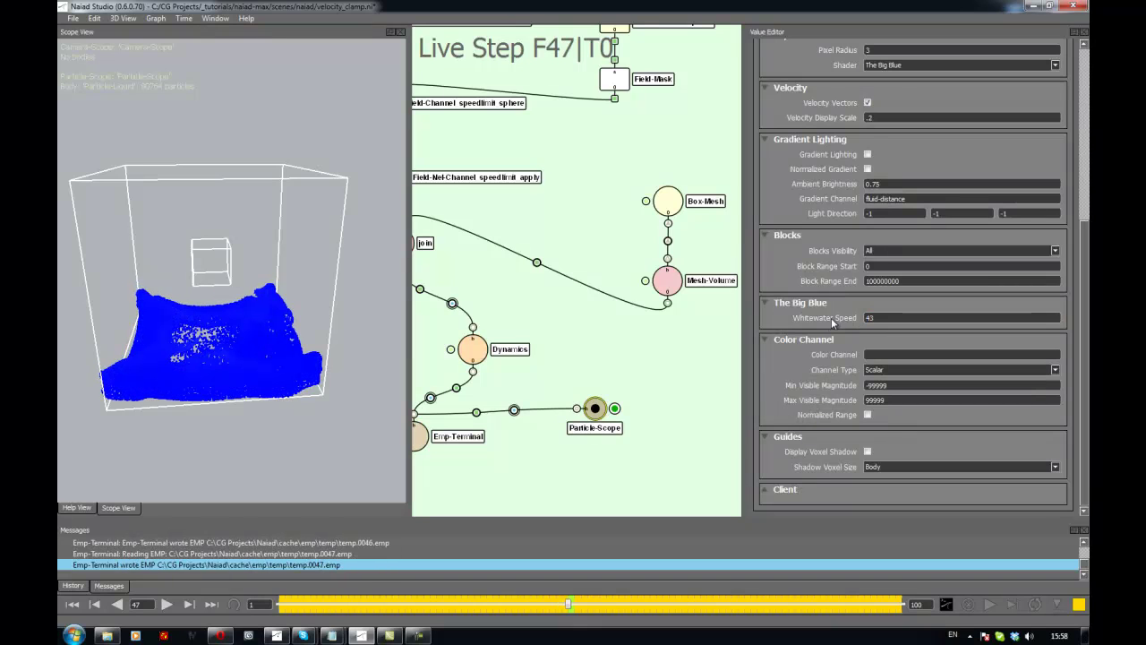
{"action": "left_click_drag", "start_coordinate": [882, 318], "coordinate": [843, 314]}
{"action": "type", "text": "3"}
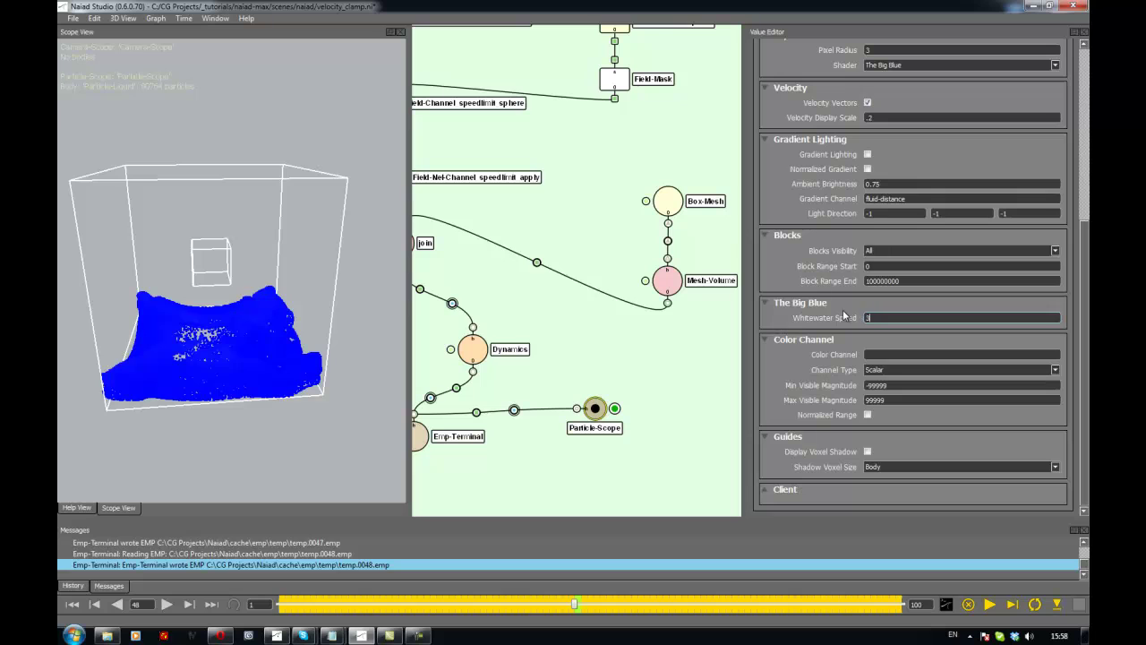
{"action": "key", "text": "Return"}
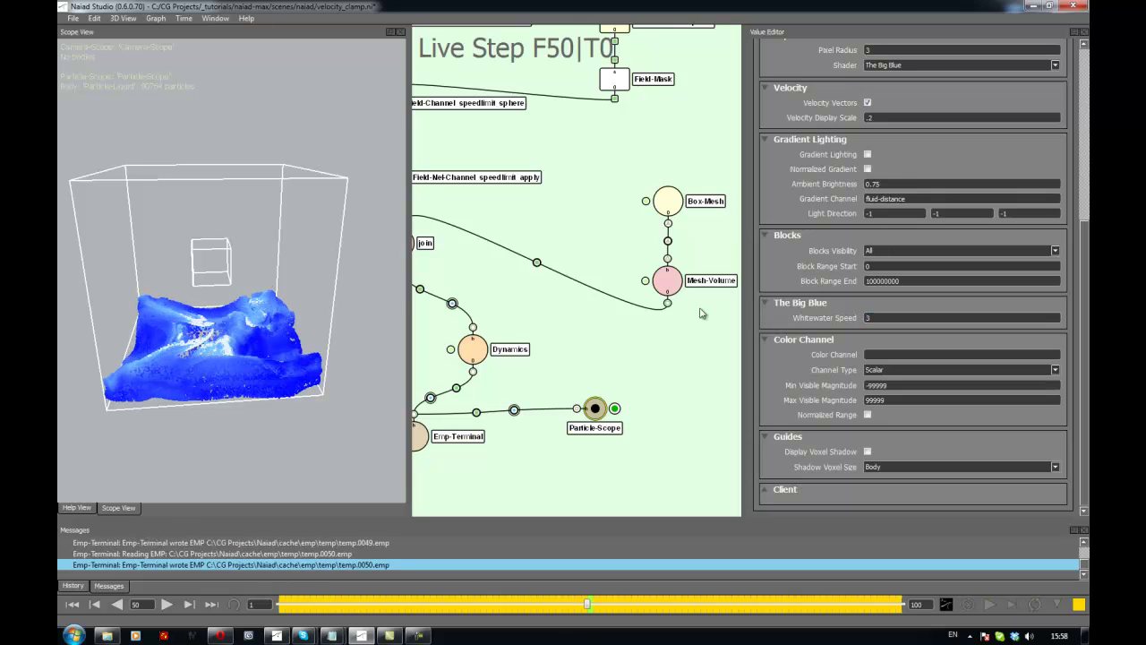
Temporarily show the Field-Distance-Sphere, inspect how the liquid moves inside it, and hide the sphere again.
{"action": "left_click_drag", "start_coordinate": [376, 351], "coordinate": [237, 345], "text": "alt"}
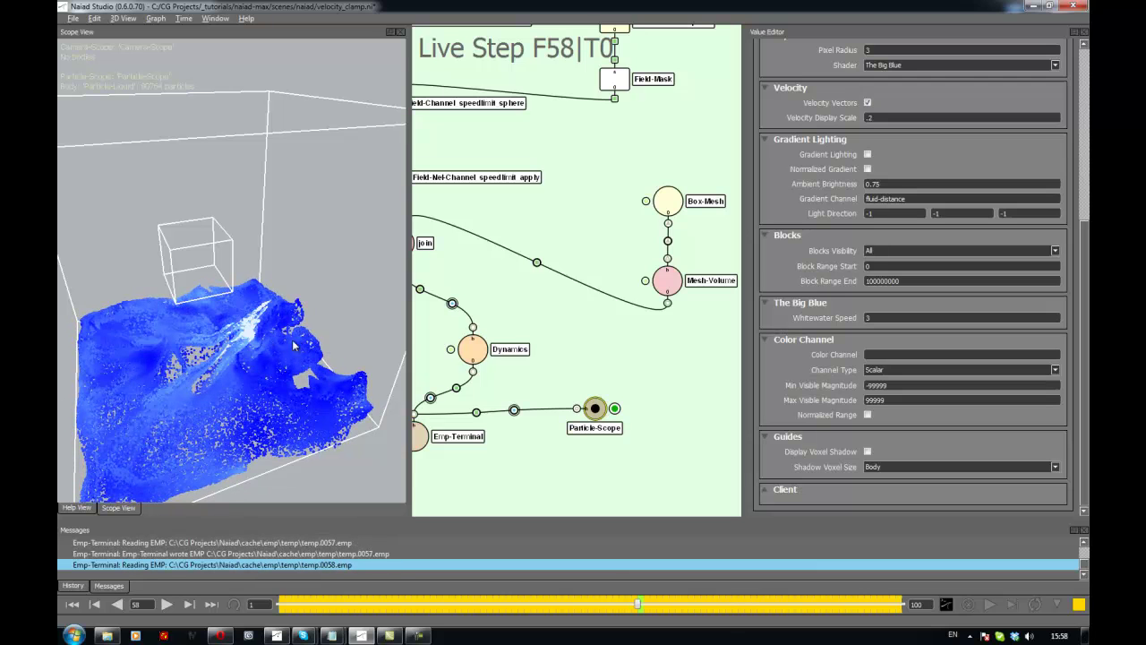
{"action": "left_click_drag", "start_coordinate": [263, 335], "coordinate": [254, 251], "text": "alt"}
{"action": "middle_click_drag", "start_coordinate": [618, 42], "coordinate": [594, 141]}
{"action": "left_click", "coordinate": [591, 119]}
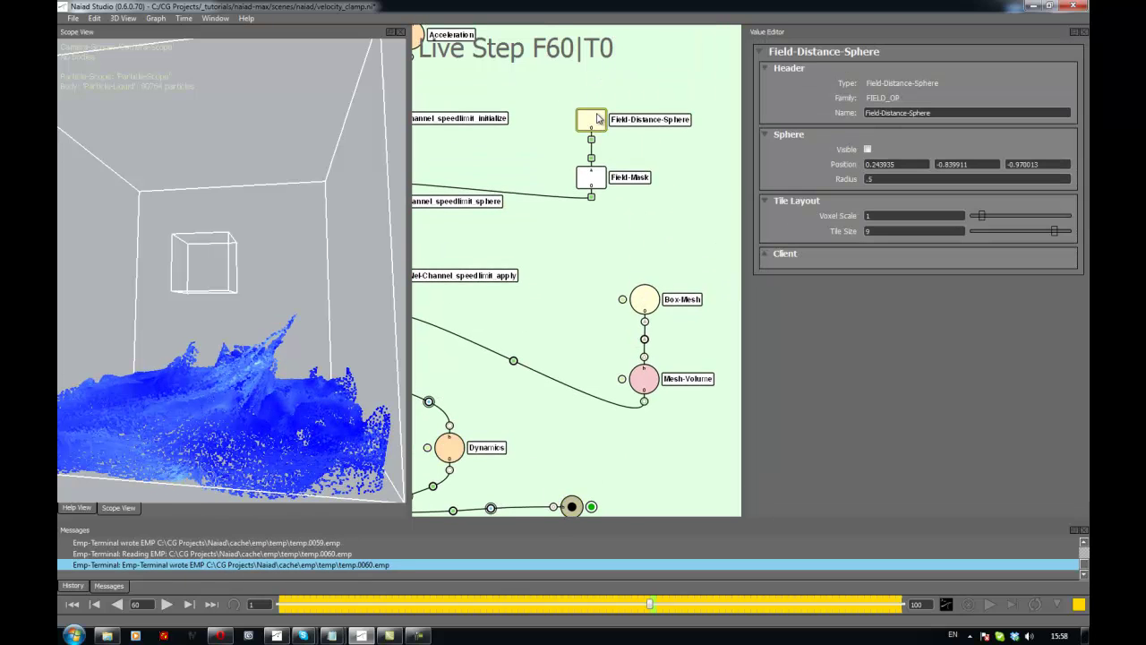
{"action": "left_click", "coordinate": [866, 149]}
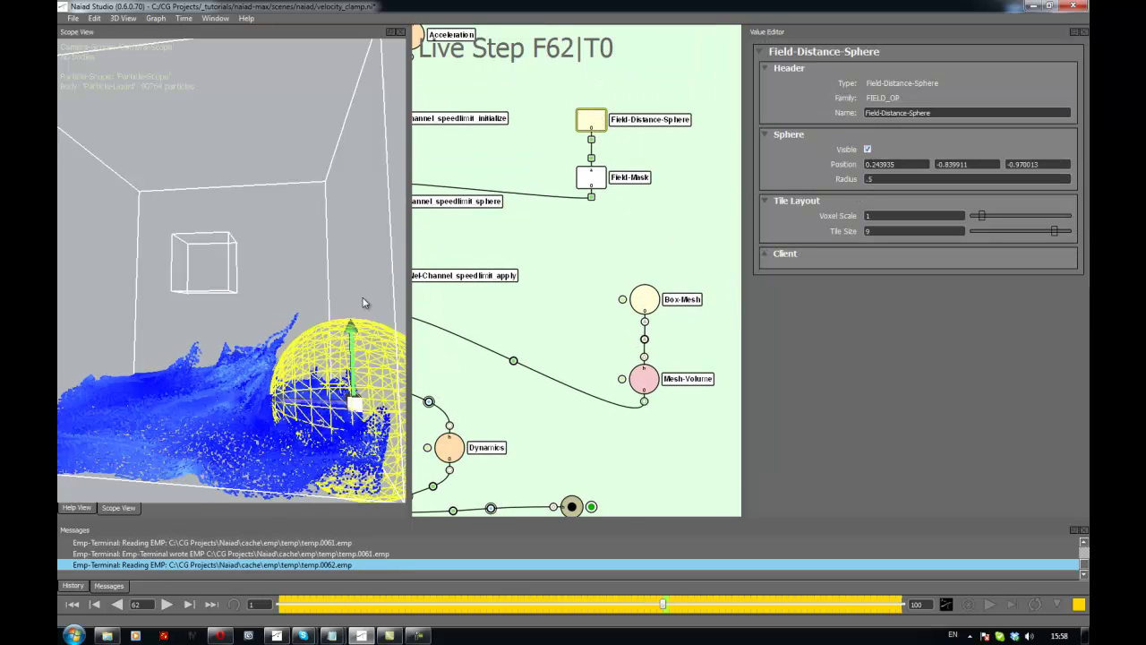
{"action": "scroll", "coordinate": [301, 269], "scroll_direction": "up", "scroll_amount": 2}
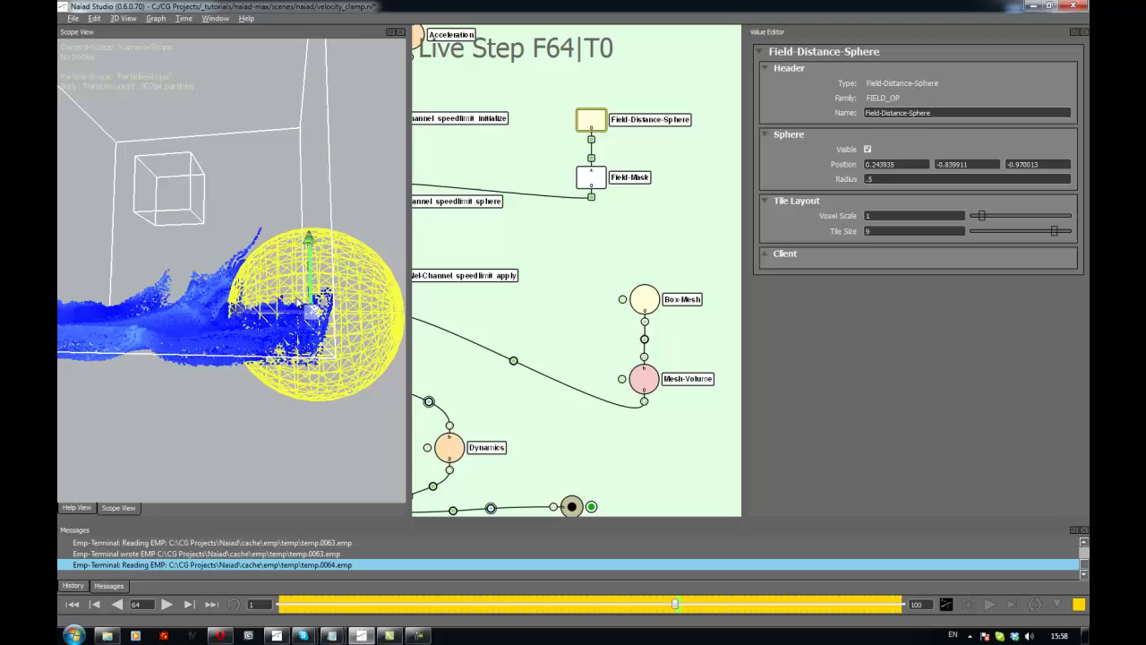
{"action": "left_click_drag", "start_coordinate": [298, 302], "coordinate": [268, 317], "text": "alt"}
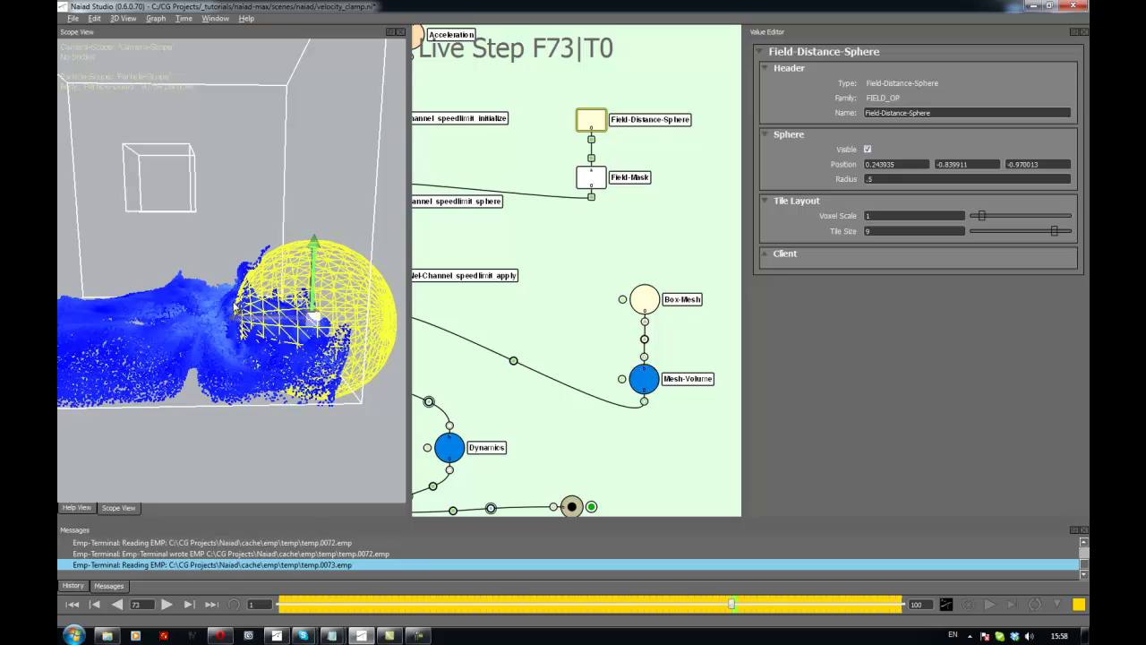
{"action": "left_click_drag", "start_coordinate": [245, 278], "coordinate": [318, 335], "text": "alt"}
{"action": "left_click", "coordinate": [869, 151]}
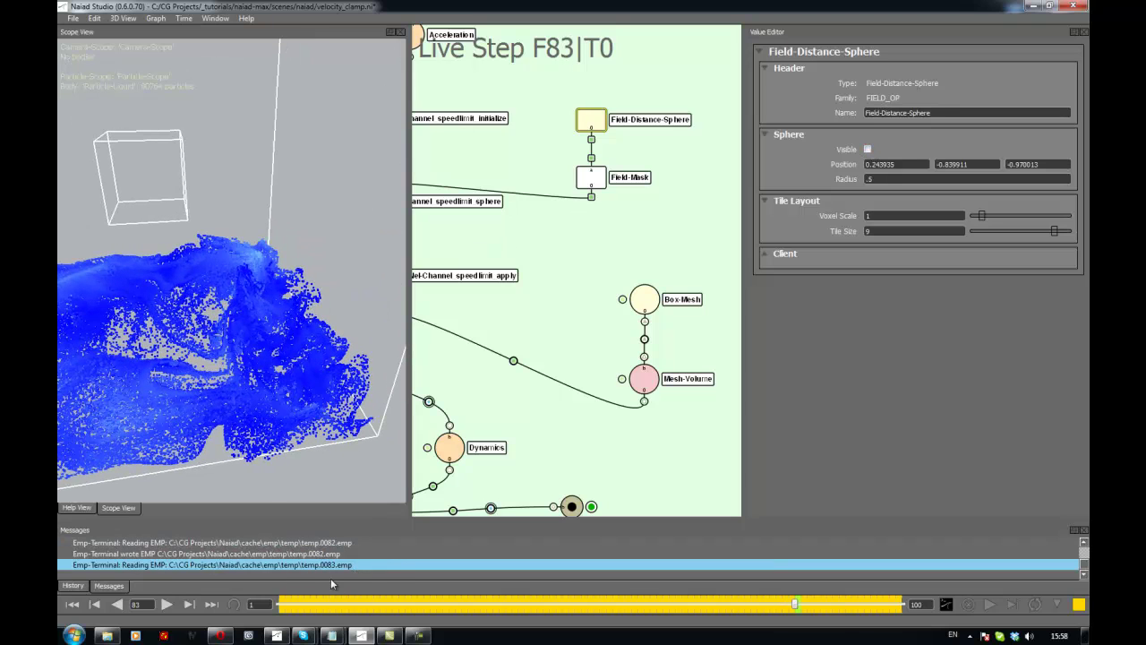
Open the first Channel Expression of Field-Nel-Channel_speedlimit_apply in the Expression Editor.
{"action": "middle_click_drag", "start_coordinate": [529, 396], "coordinate": [626, 311]}
{"action": "left_click", "coordinate": [474, 182]}
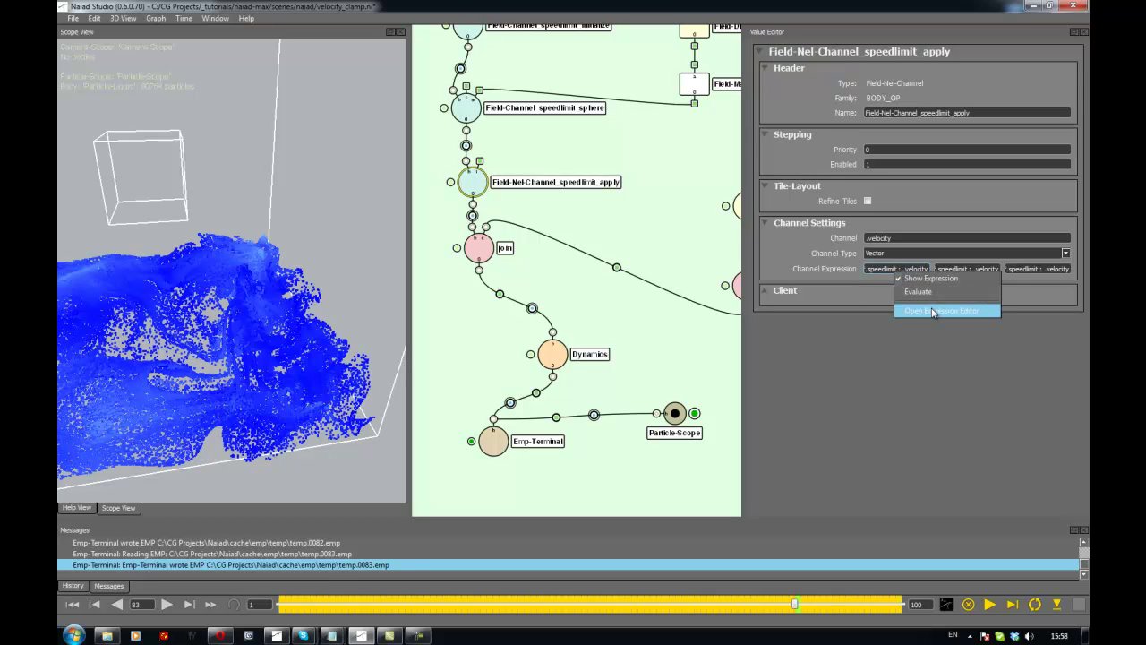
{"action": "left_click", "coordinate": [931, 308]}
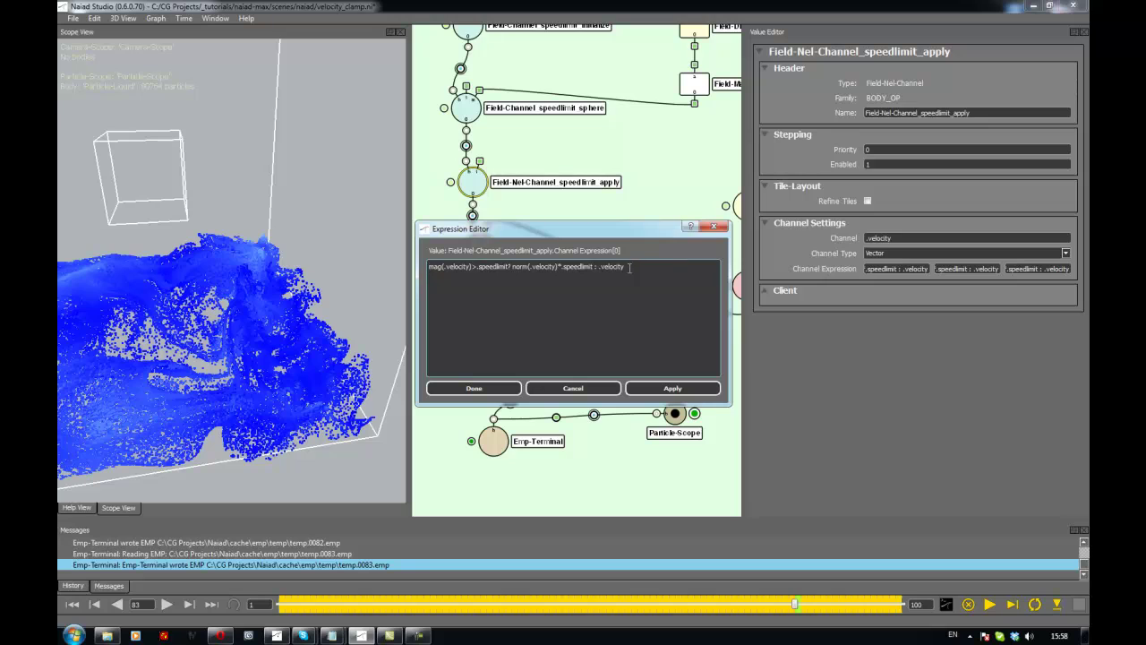
Review the full velocity clamp expression in the Expression Editor and close the editor without changing it.
{"action": "left_click_drag", "start_coordinate": [629, 268], "coordinate": [393, 252]}
{"action": "left_click", "coordinate": [612, 287]}
{"action": "left_click", "coordinate": [563, 390]}
Scrub through the cached simulation from frame 2 to frame 72, examining the liquid from several angles.
{"action": "left_click_drag", "start_coordinate": [286, 348], "coordinate": [249, 279], "text": "alt"}
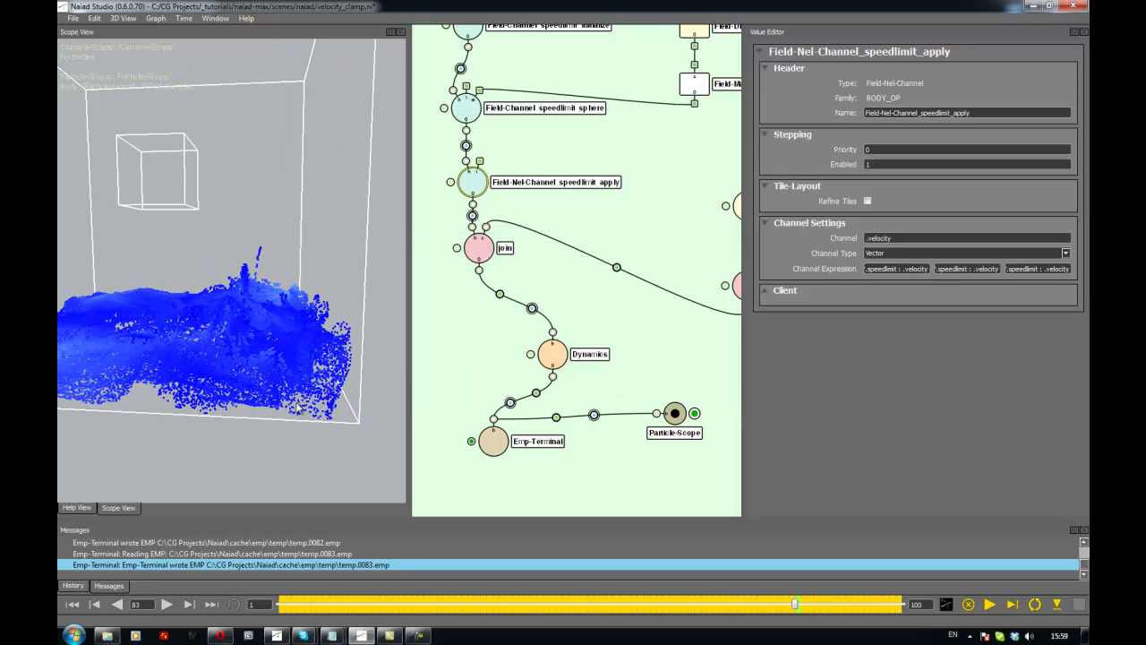
{"action": "left_click", "coordinate": [287, 605]}
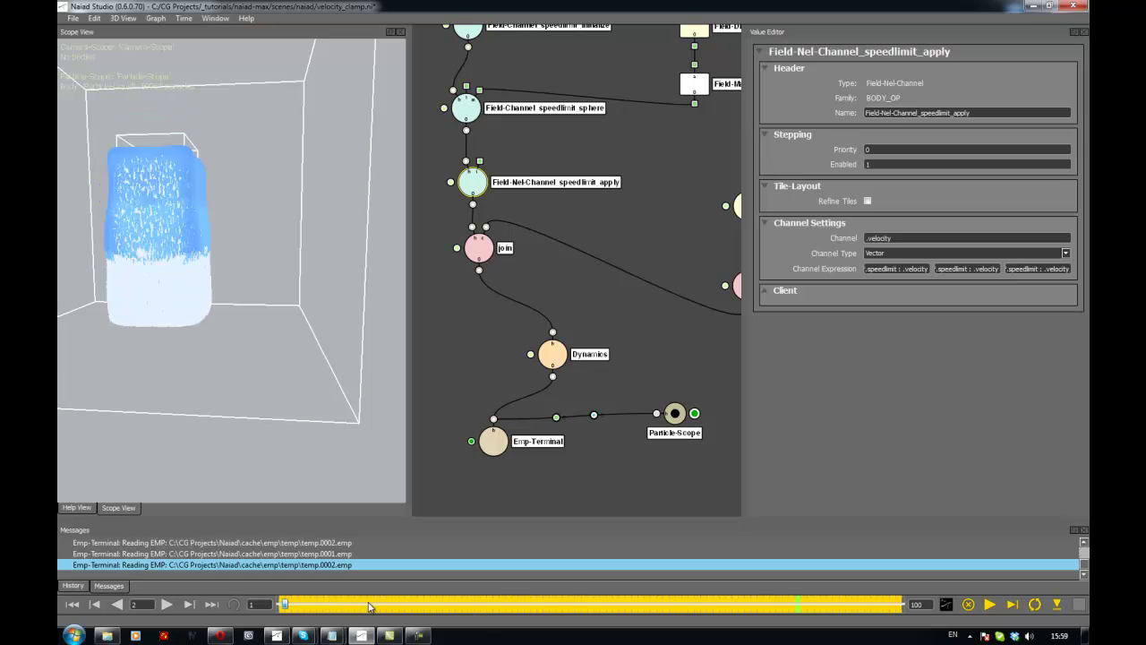
{"action": "left_click_drag", "start_coordinate": [402, 608], "coordinate": [416, 605]}
{"action": "left_click_drag", "start_coordinate": [302, 407], "coordinate": [240, 325], "text": "alt"}
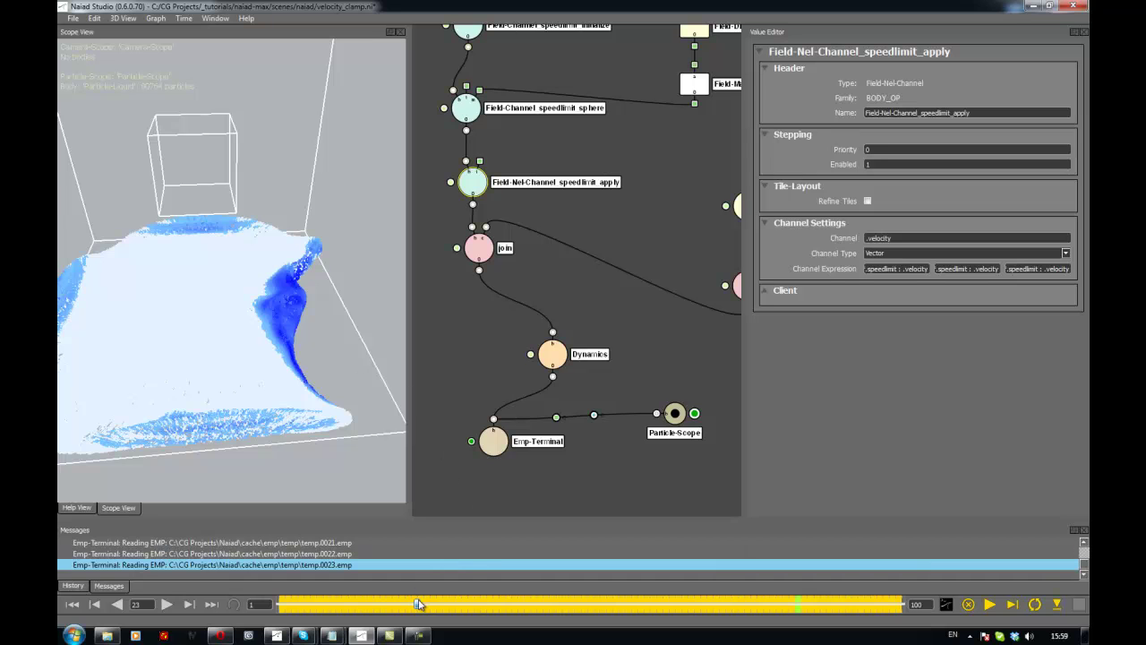
{"action": "left_click_drag", "start_coordinate": [418, 604], "coordinate": [466, 608]}
{"action": "left_click_drag", "start_coordinate": [341, 336], "coordinate": [240, 357], "text": "alt"}
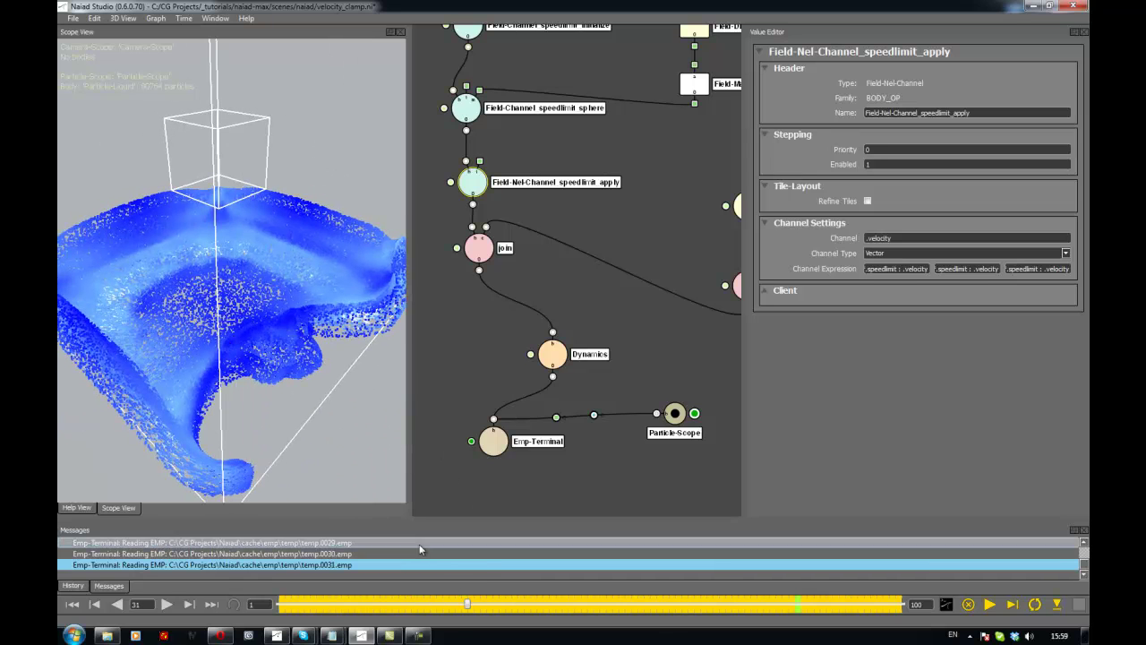
{"action": "left_click_drag", "start_coordinate": [466, 604], "coordinate": [724, 584]}
{"action": "left_click_drag", "start_coordinate": [277, 355], "coordinate": [345, 313], "text": "alt"}
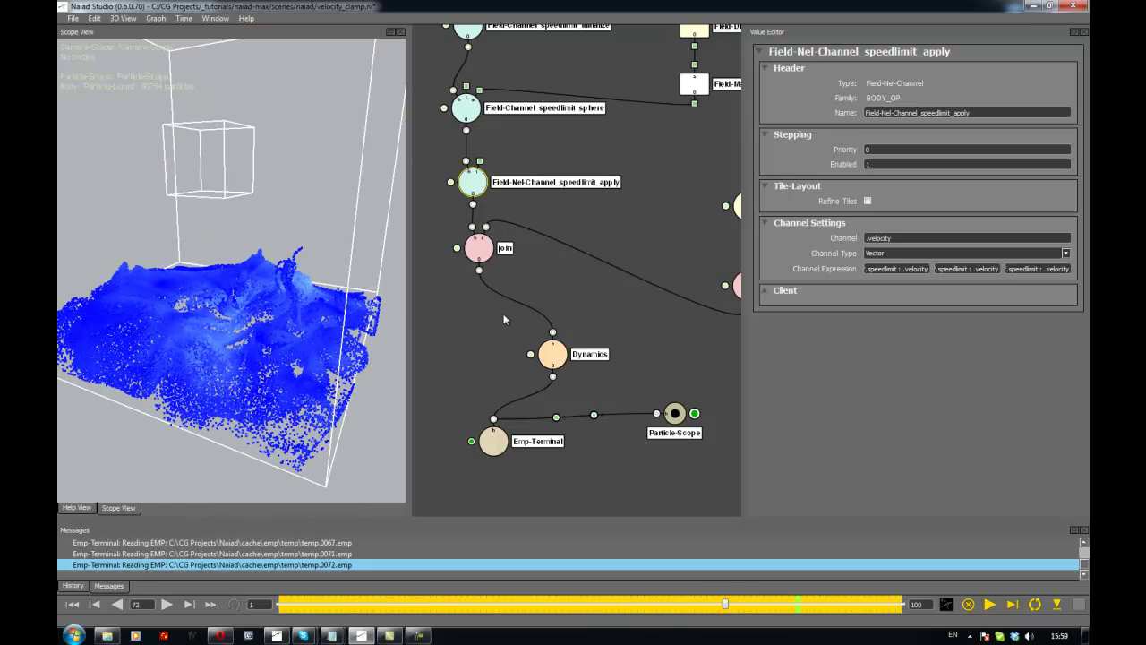
Move the Box-Mesh and Mesh-Volume nodes together slightly up in the graph, closer to Field-Mask, and deselect them.
{"action": "middle_click_drag", "start_coordinate": [552, 287], "coordinate": [568, 422], "text": "alt"}
{"action": "right_click_drag", "start_coordinate": [584, 377], "coordinate": [567, 376], "text": "alt"}
{"action": "middle_click_drag", "start_coordinate": [568, 380], "coordinate": [544, 335]}
{"action": "scroll", "coordinate": [548, 333], "scroll_direction": "up", "scroll_amount": 1}
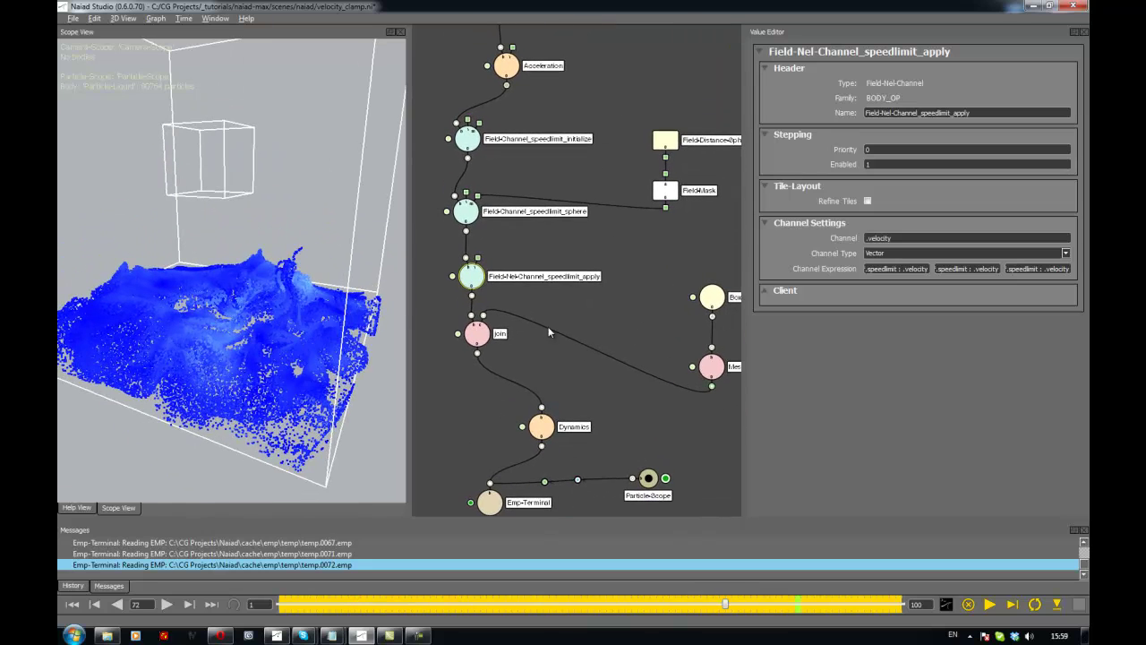
{"action": "middle_click_drag", "start_coordinate": [518, 179], "coordinate": [480, 178]}
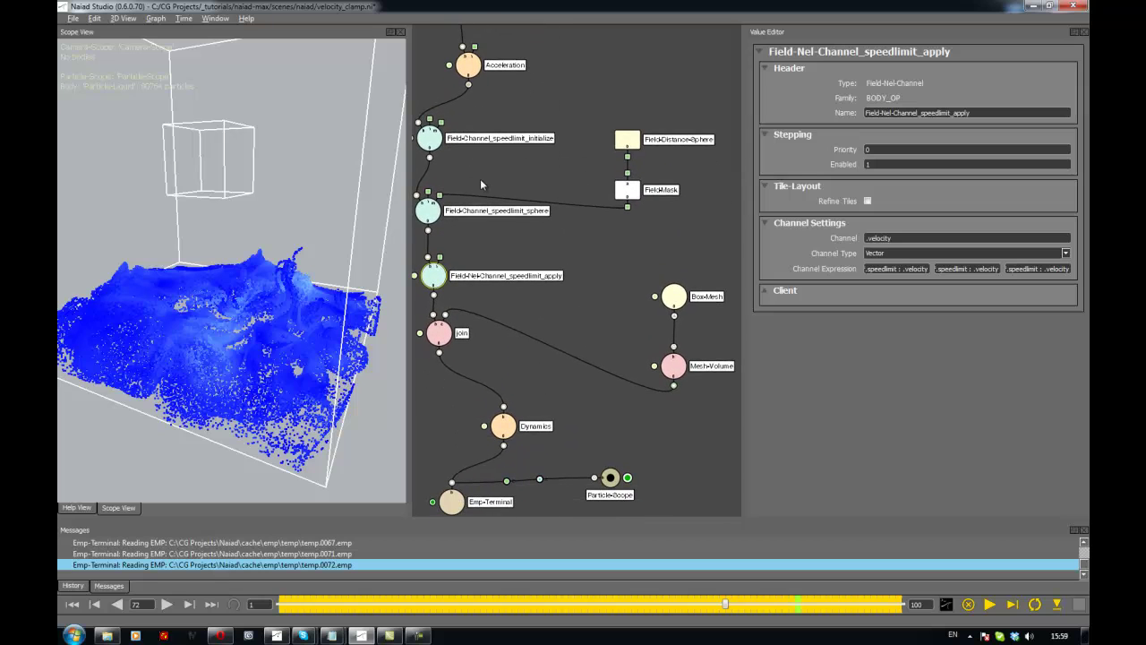
{"action": "left_click_drag", "start_coordinate": [619, 266], "coordinate": [706, 396]}
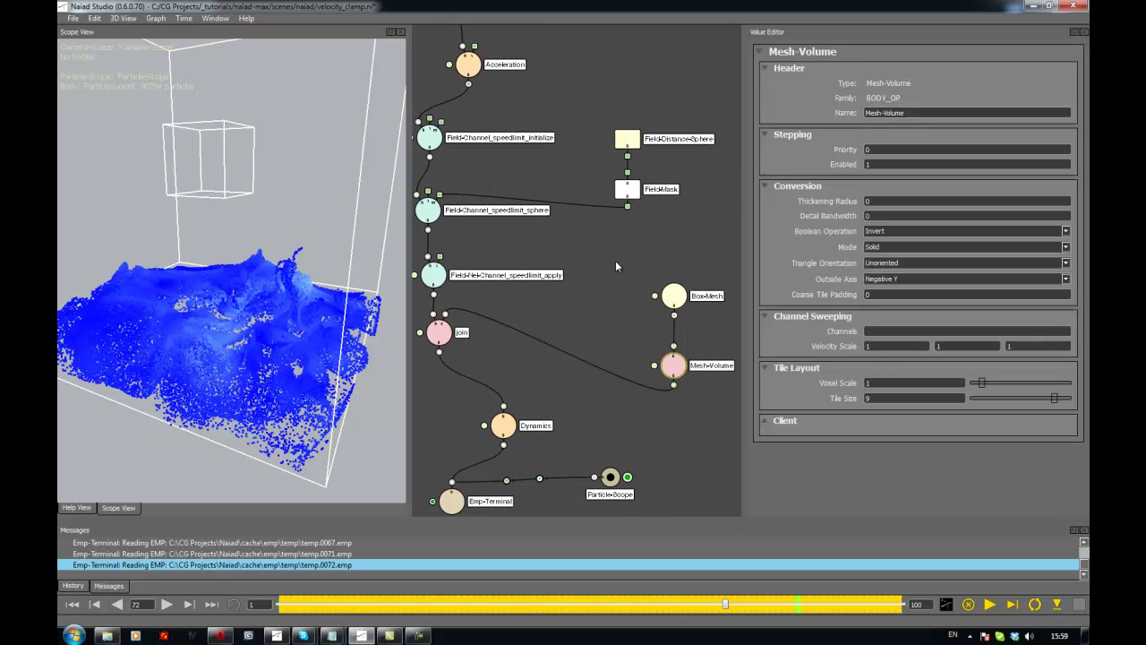
{"action": "left_click_drag", "start_coordinate": [615, 260], "coordinate": [692, 328]}
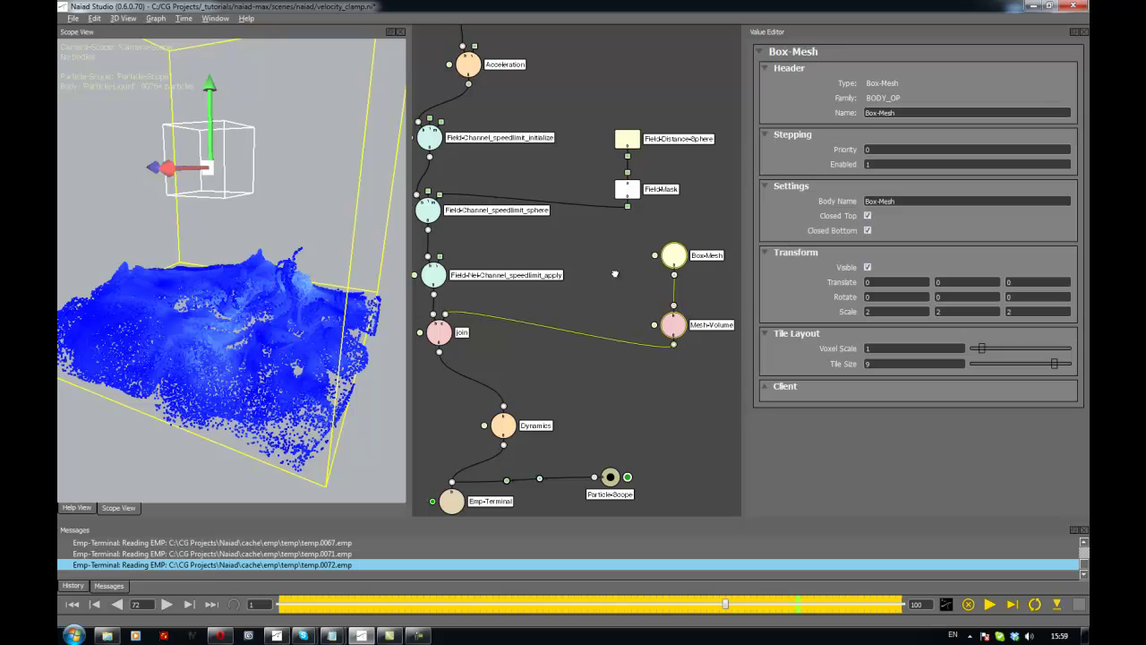
{"action": "middle_click_drag", "start_coordinate": [615, 273], "coordinate": [629, 298]}
{"action": "left_click", "coordinate": [520, 324]}
{"action": "mouse_move", "coordinate": [531, 322]}
{"action": "middle_mouse_down"}
{"action": "mouse_move", "coordinate": [531, 305]}
{"action": "mouse_move", "coordinate": [542, 328]}
{"action": "middle_mouse_up"}
{"action": "middle_click_drag", "start_coordinate": [595, 271], "coordinate": [592, 312]}
{"action": "middle_click_drag", "start_coordinate": [313, 326], "coordinate": [386, 320]}
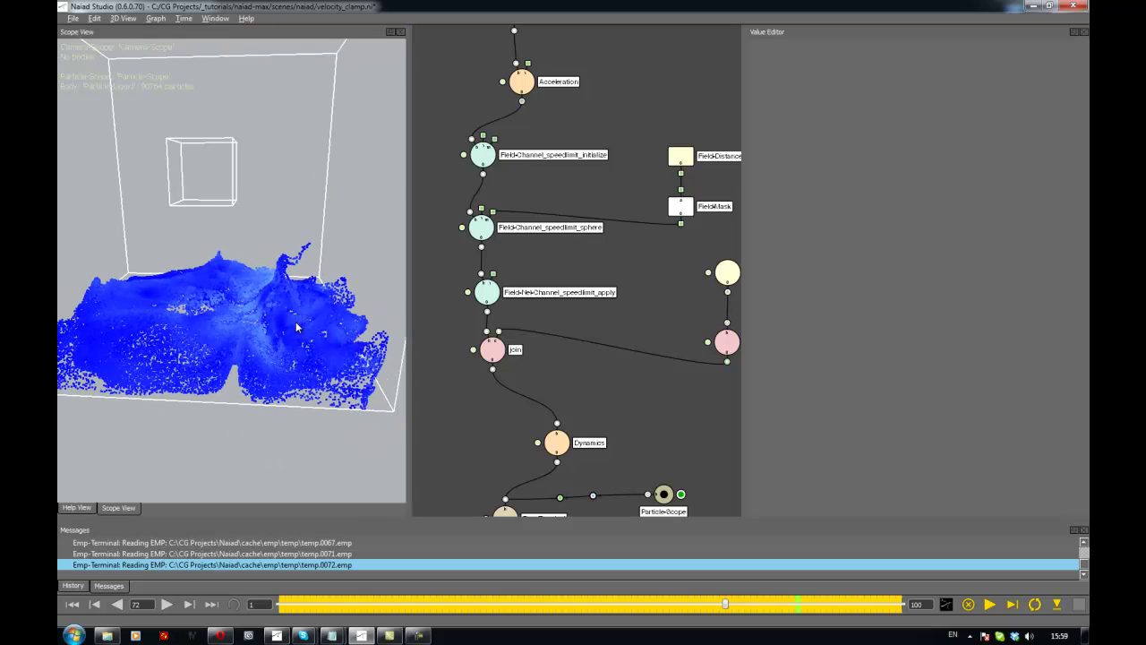